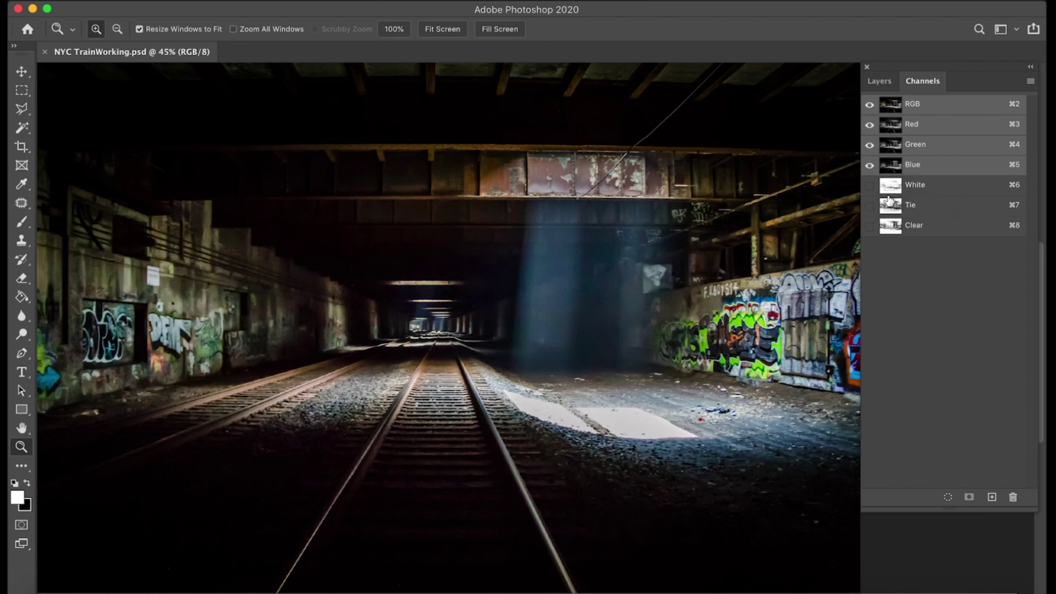
- Review the train photo's layers and channels and duplicate the Background layer
left_click(882, 82)
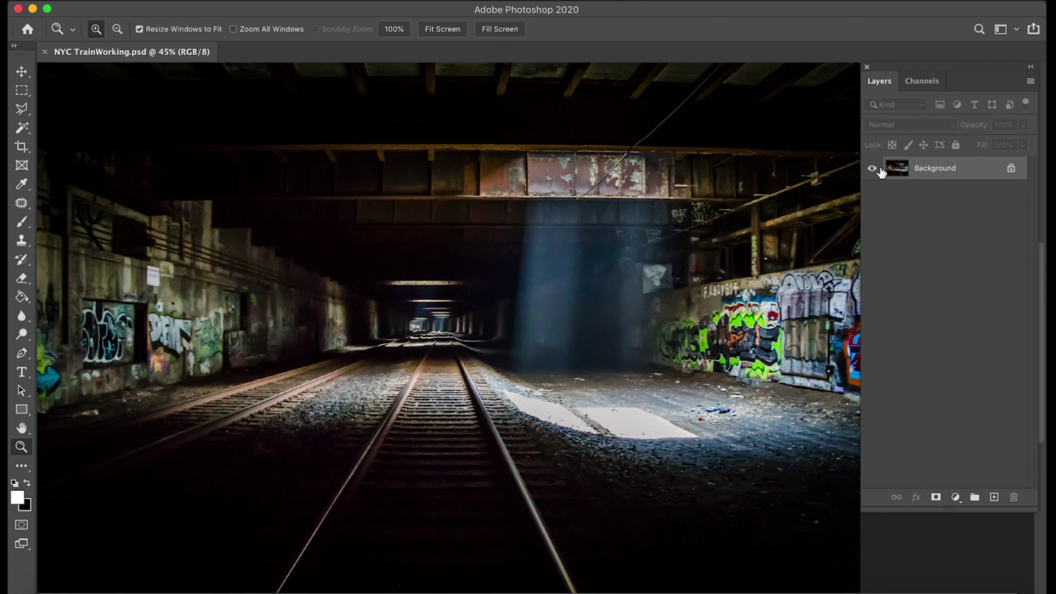
left_click_drag(899, 171, 925, 177)
left_click(926, 81)
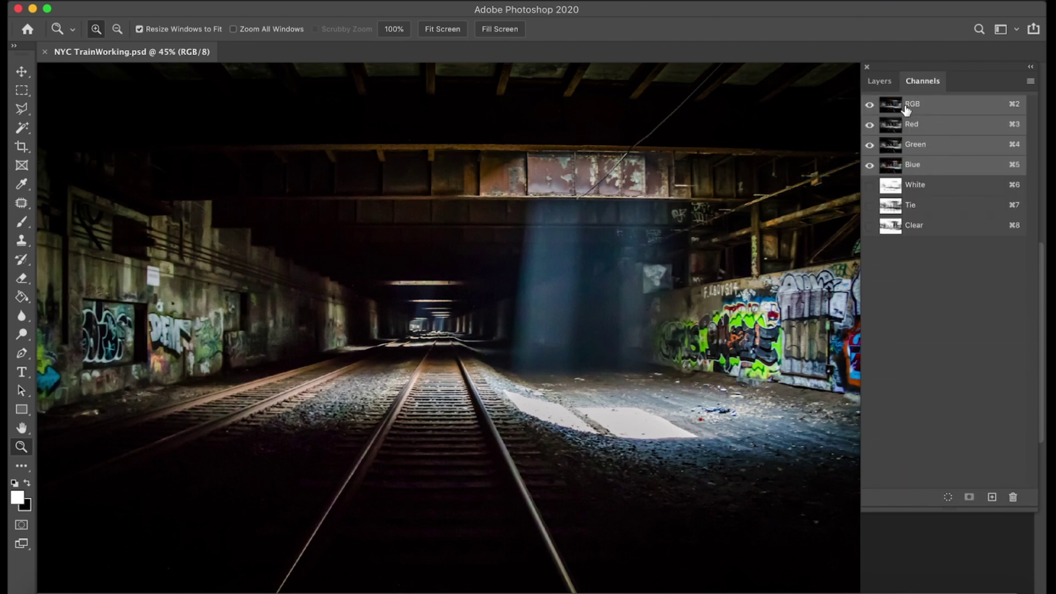
left_click(883, 84)
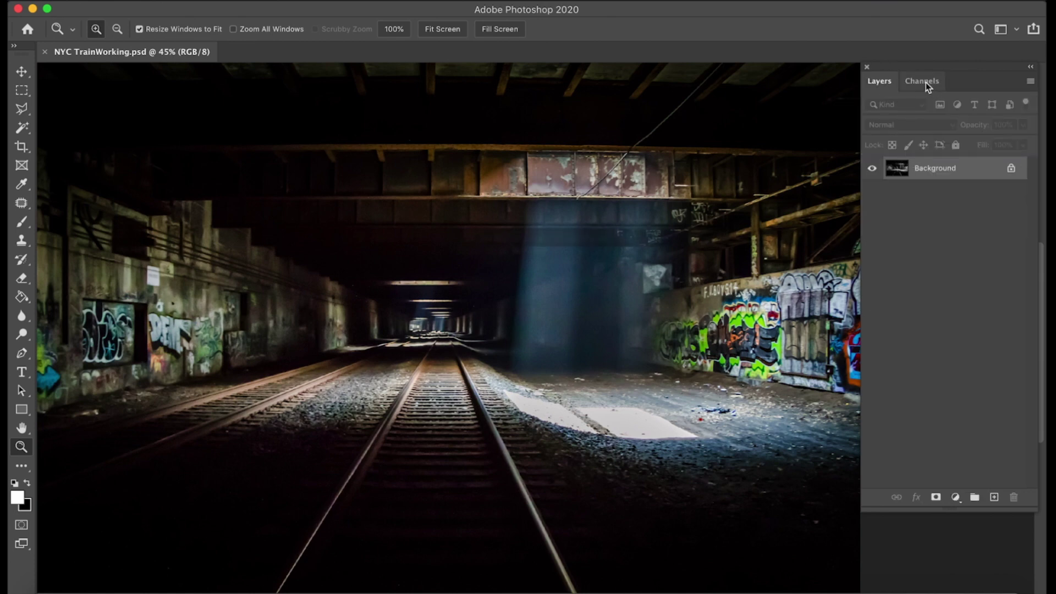
left_click_drag(895, 171, 994, 496)
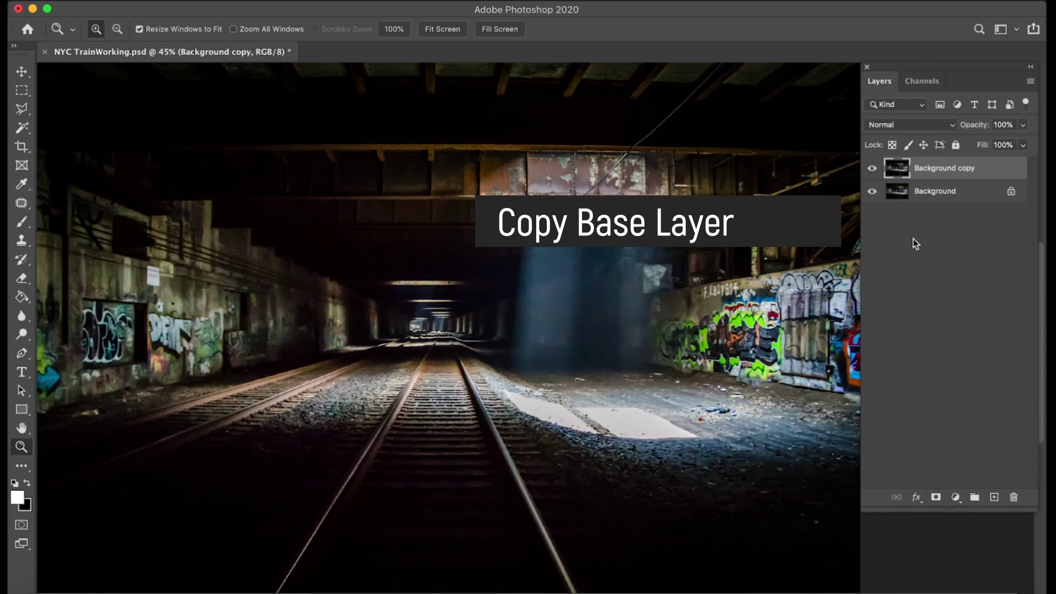
- Add a Gradient Map adjustment layer above the Background copy and preview its gradient with Reverse on and off
left_click(955, 497)
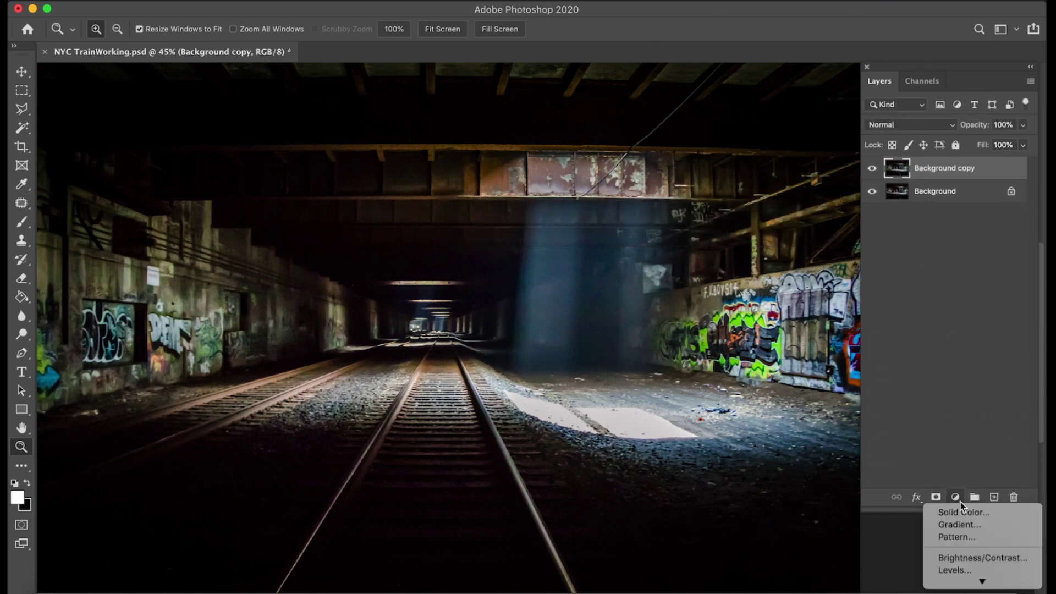
mouse_move(983, 578)
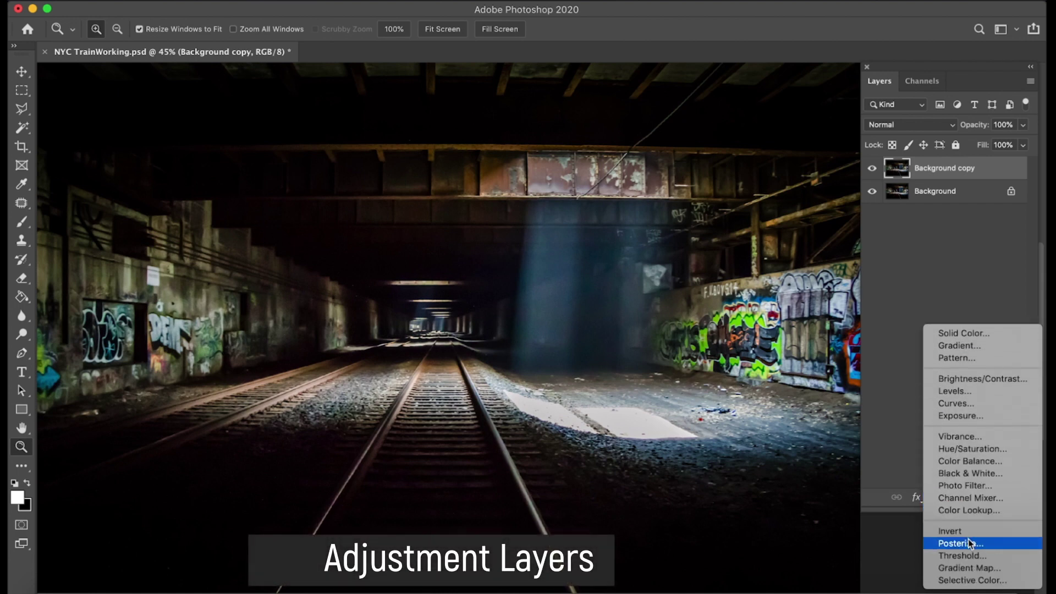
left_click(968, 568)
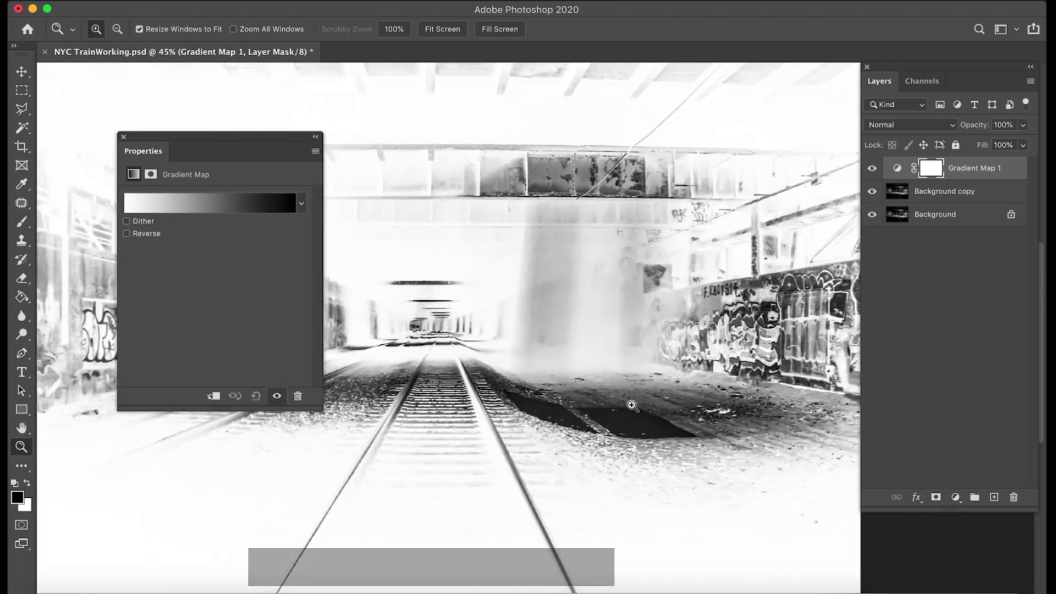
left_click(149, 233)
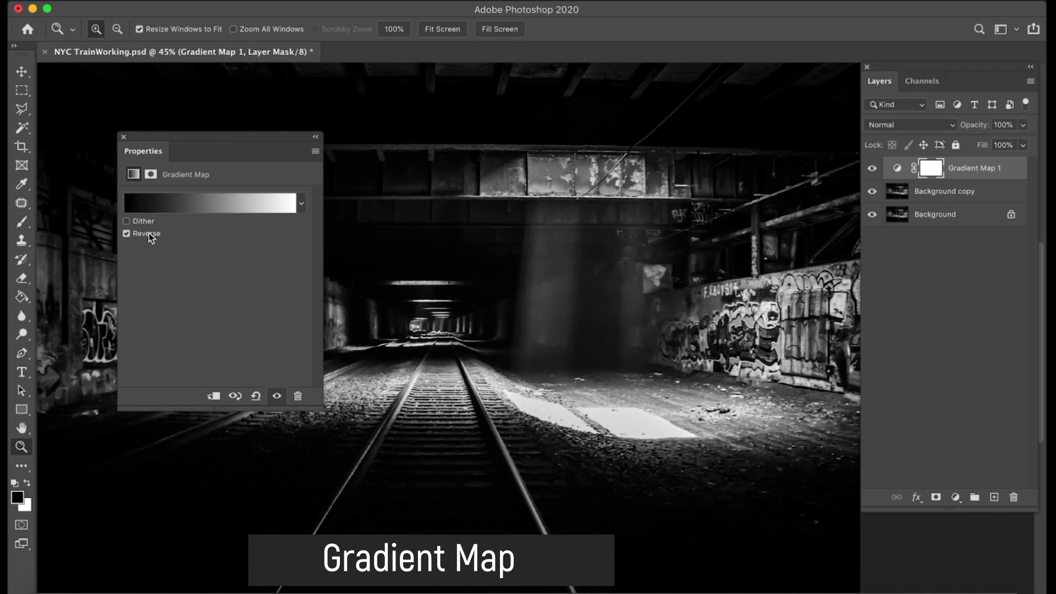
left_click(149, 233)
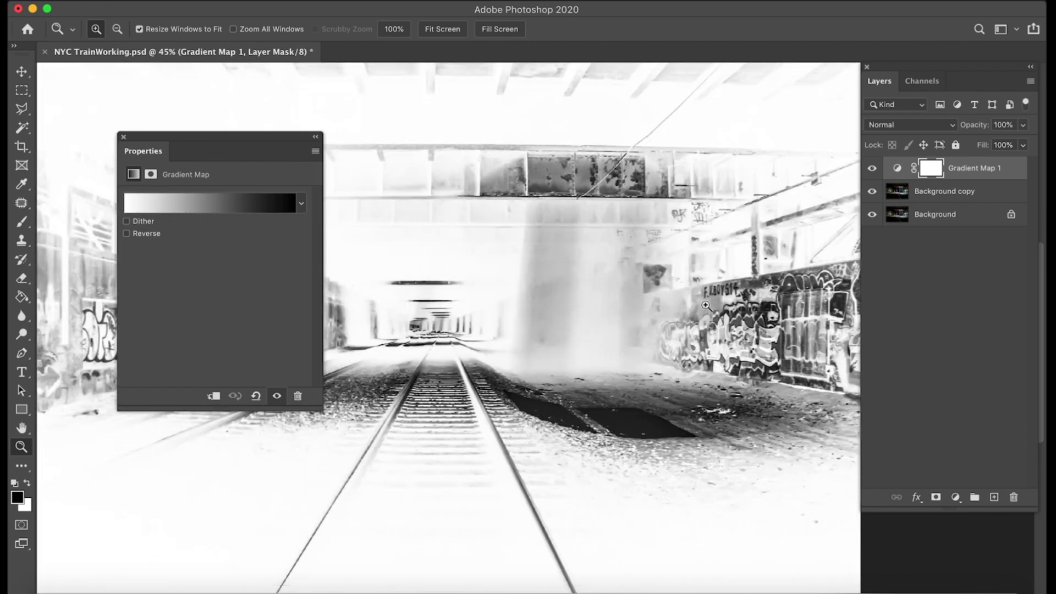
- Darken the gradient map by moving its black stop to 74% and the midpoint to 30%
left_click_drag(225, 143, 178, 291)
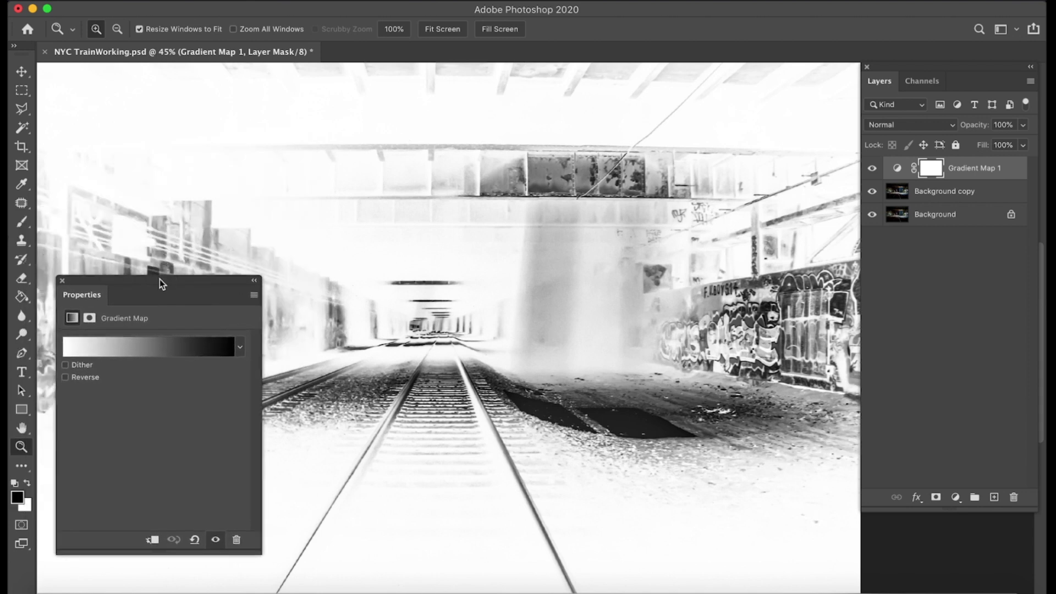
left_click(198, 352)
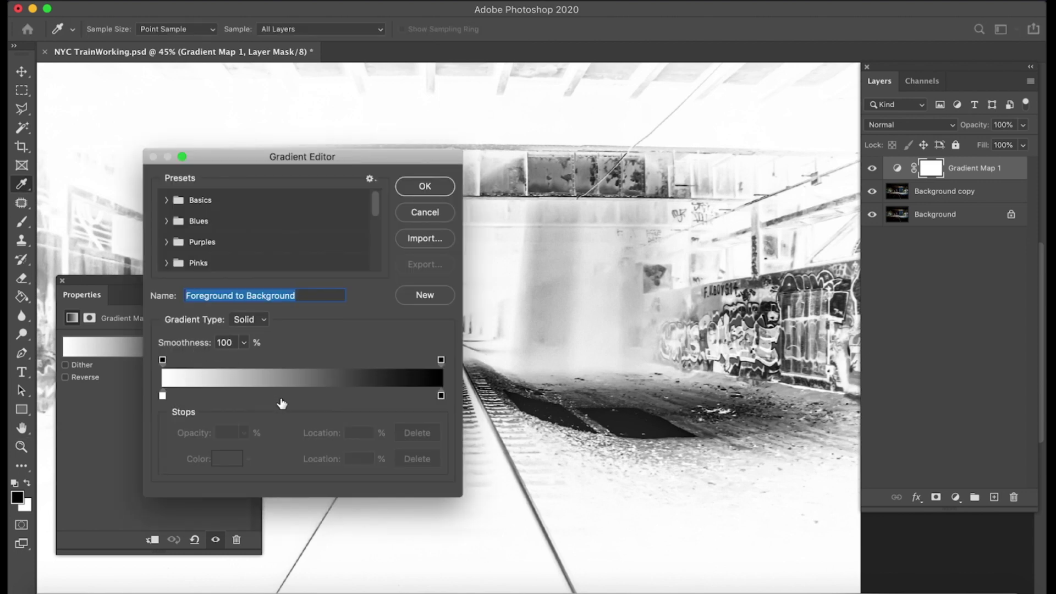
left_click_drag(441, 396, 368, 397)
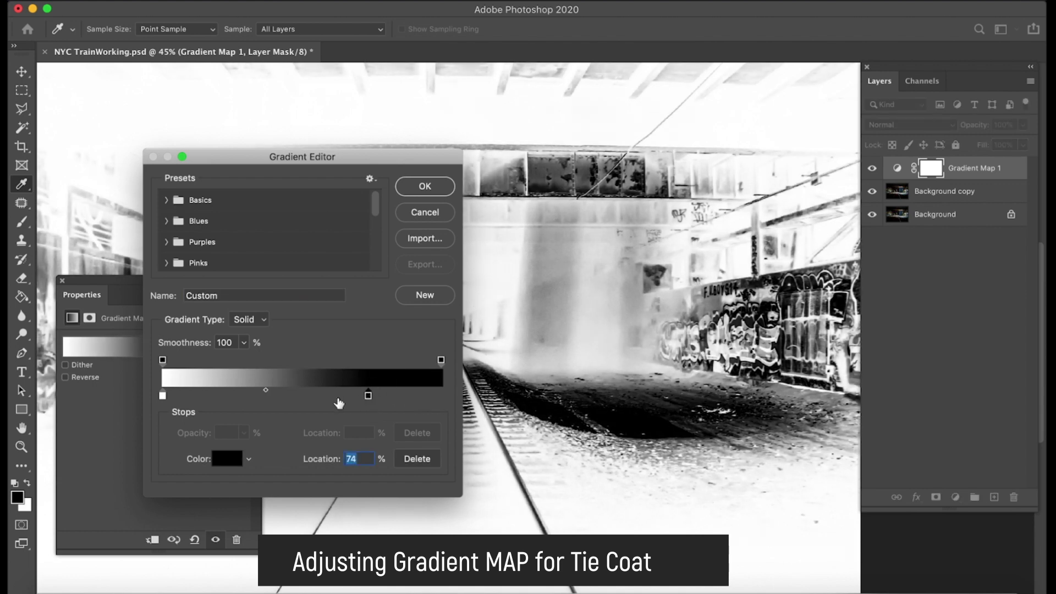
left_click(263, 392)
left_click_drag(263, 391, 225, 393)
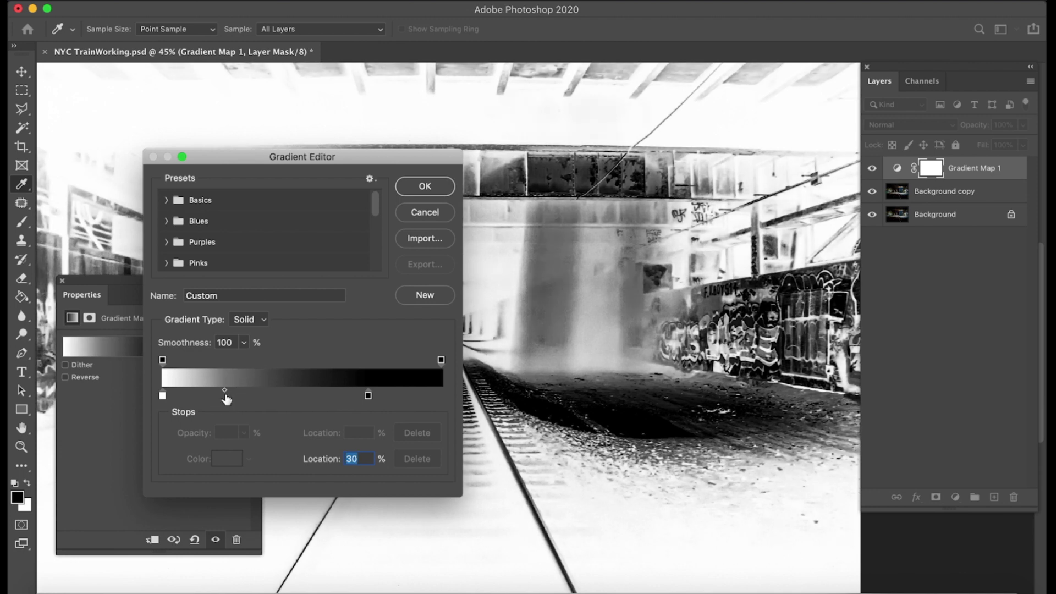
left_click(431, 188)
key("z")
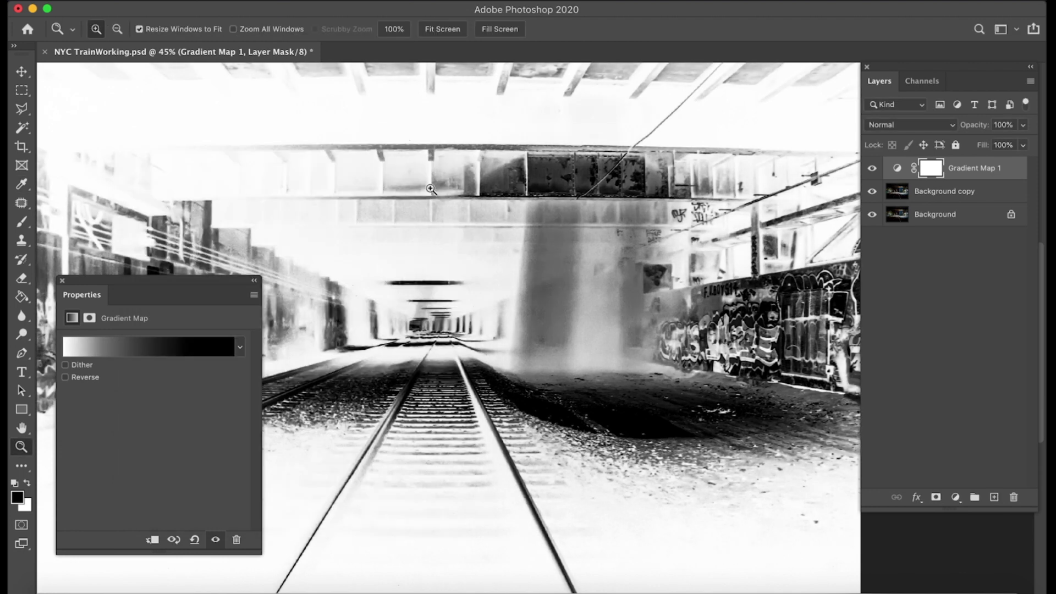
- Duplicate the Blue channel of the gradient-mapped image and return to the RGB composite
left_click(921, 81)
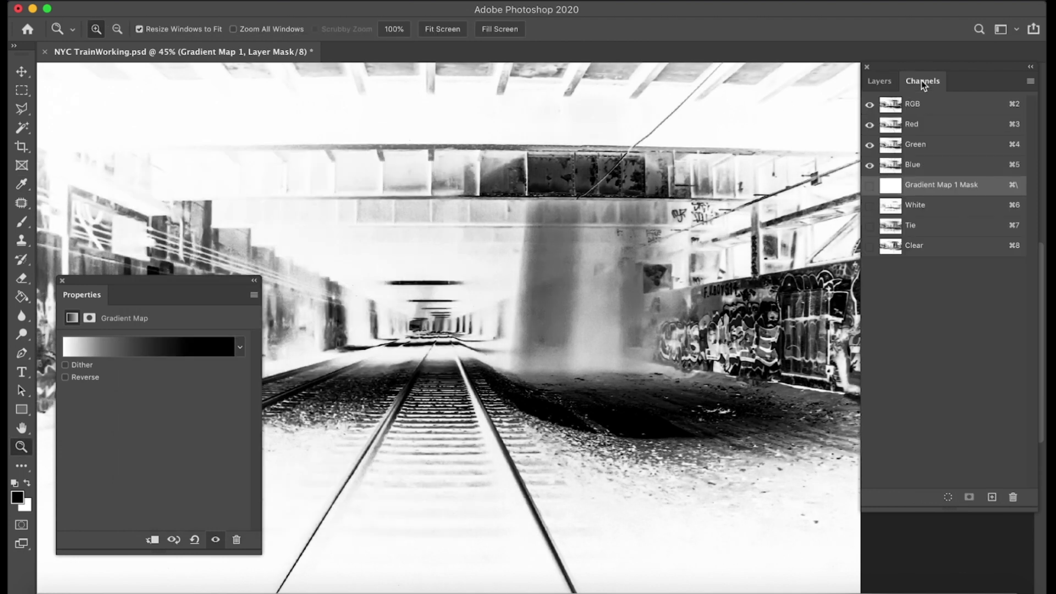
left_click(869, 126)
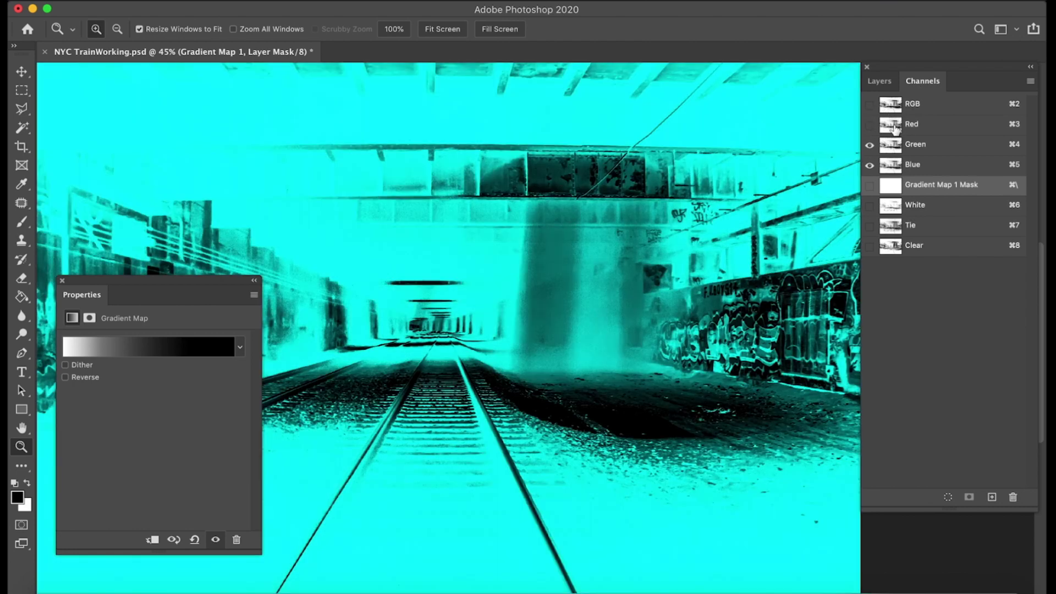
left_click(893, 127)
left_click(893, 148)
left_click_drag(893, 165, 991, 499)
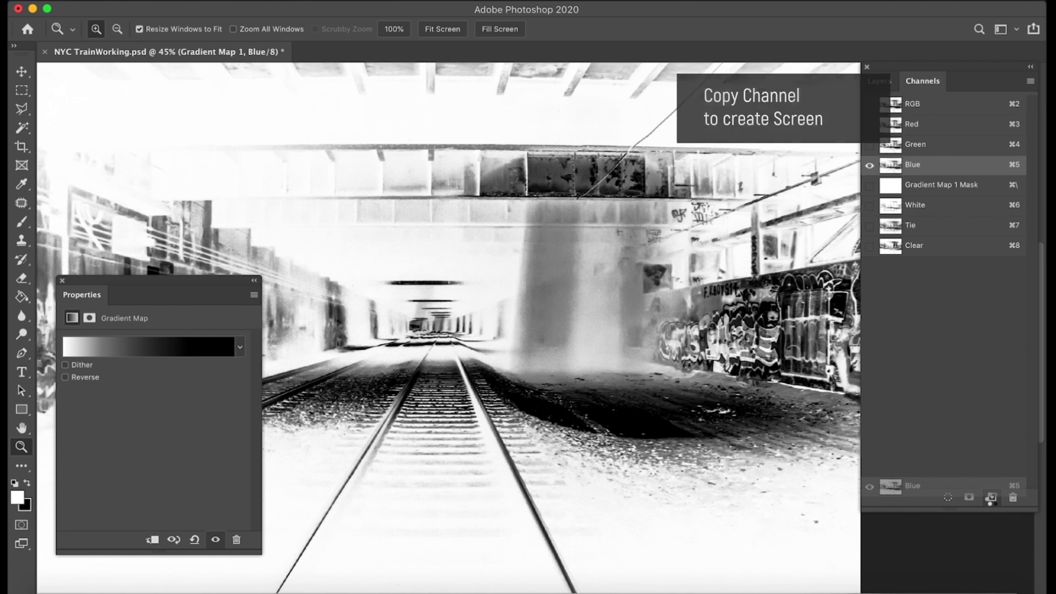
left_click(893, 104)
left_click(879, 81)
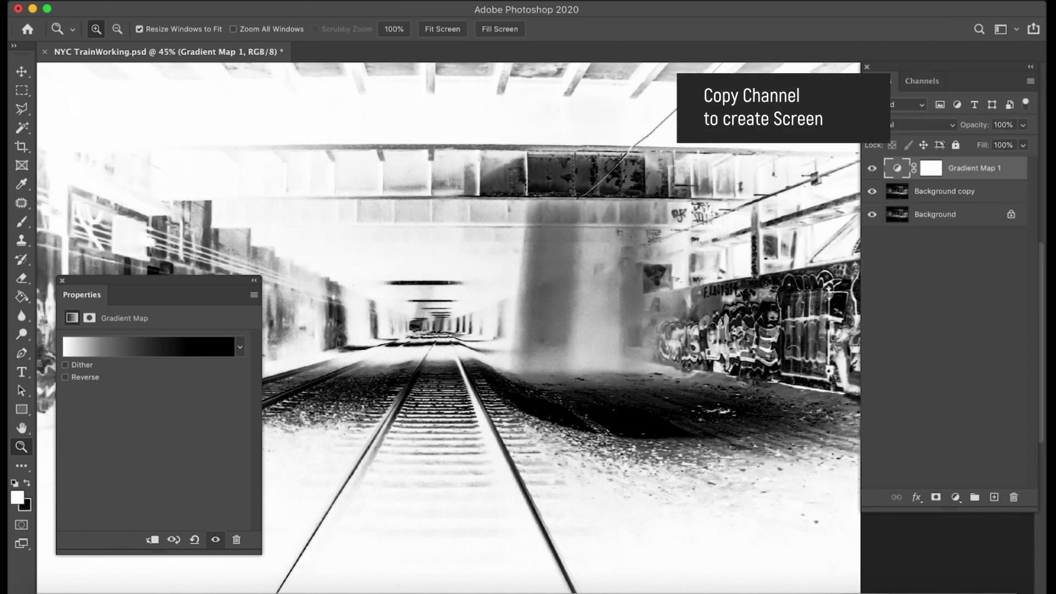
- Set the Blue copy channel's options so that its color indicates a spot color
left_click(930, 84)
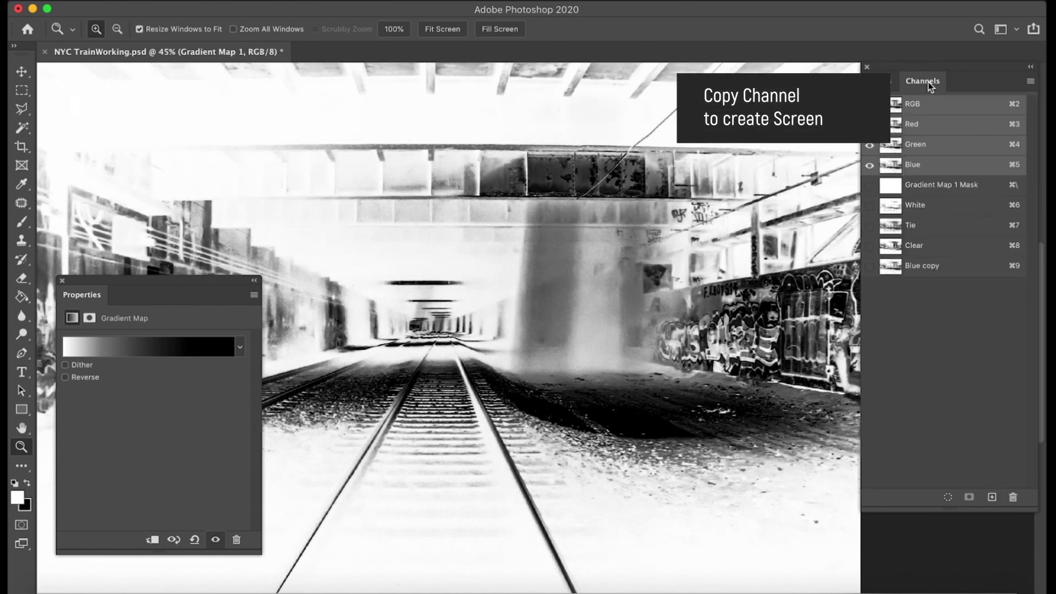
double_click(895, 270)
left_click(468, 265)
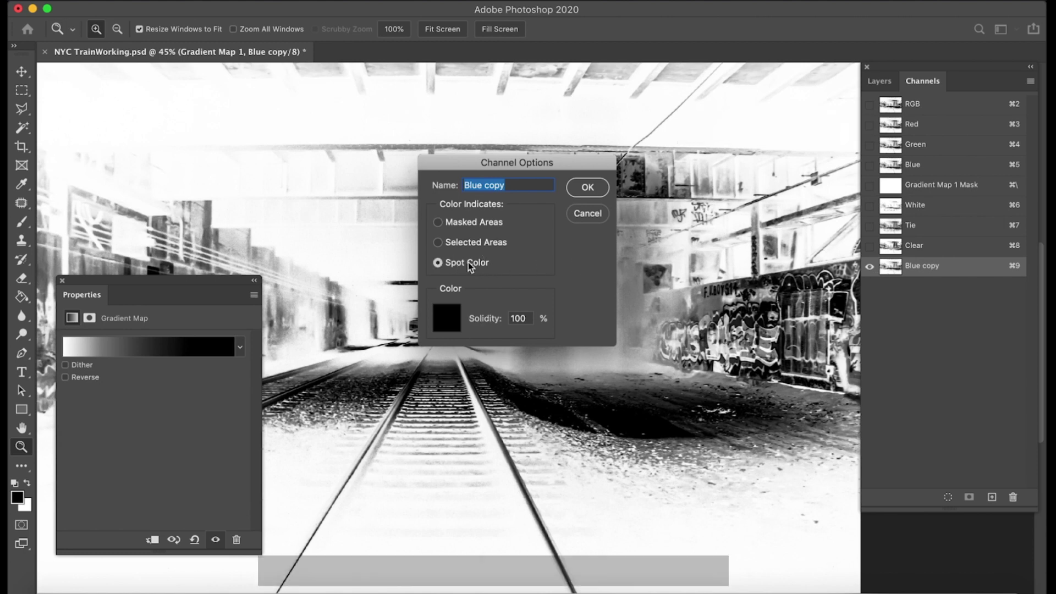
left_click(588, 188)
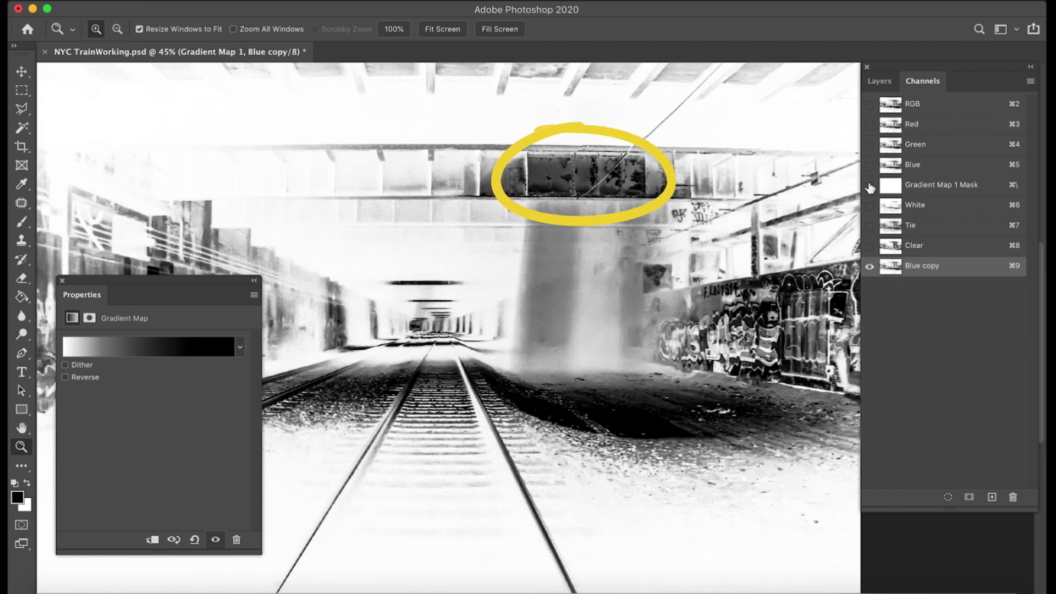
- With Gradient Map 1 hidden, compare the Blue copy channel against the full-color RGB image, then show the RGB composite with the gradient map again
left_click(891, 104)
left_click(879, 82)
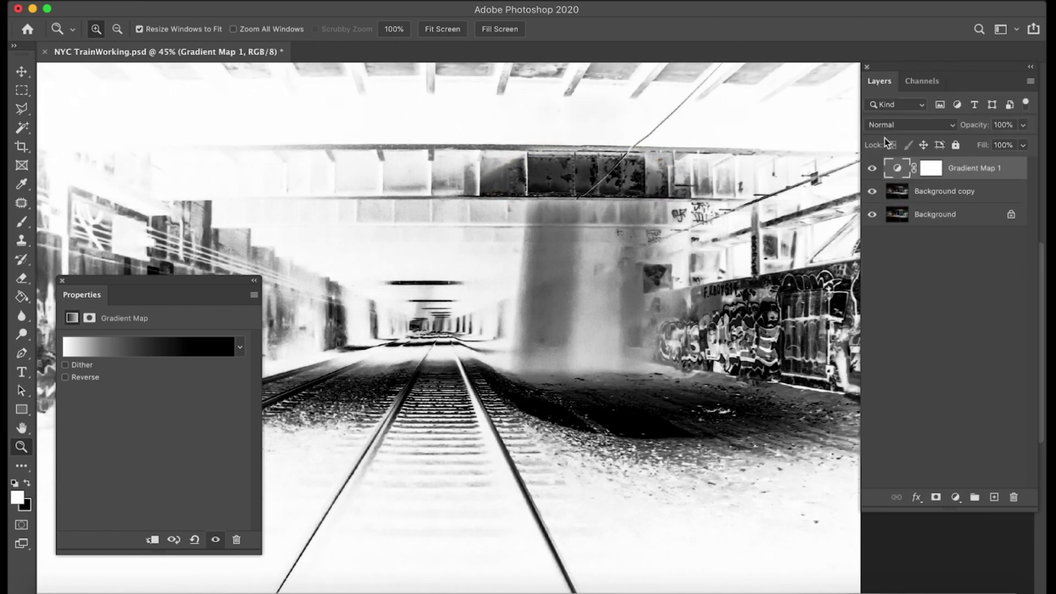
left_click(872, 168)
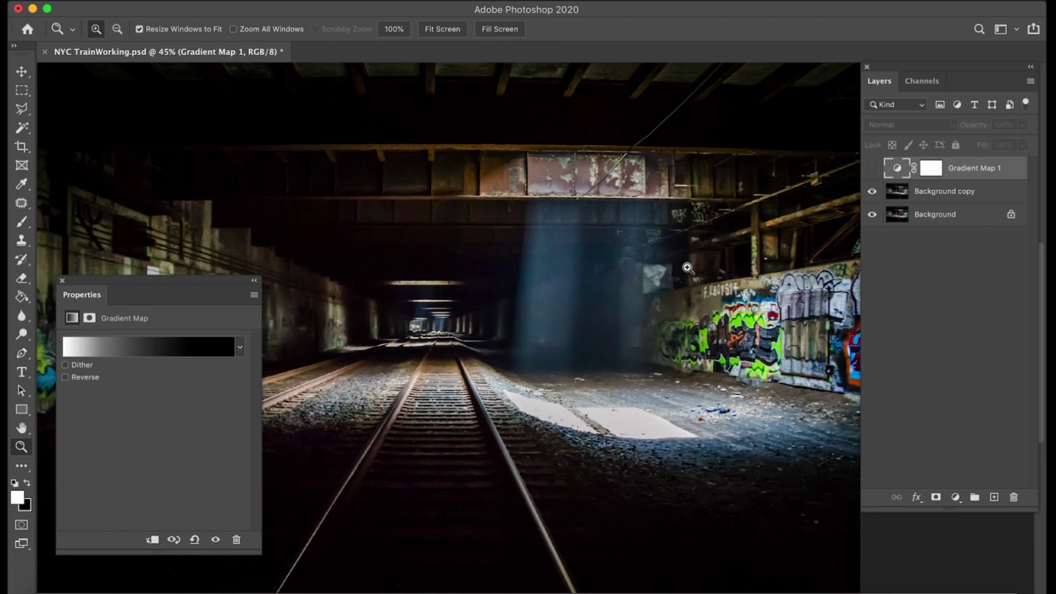
left_click(923, 82)
left_click(869, 266)
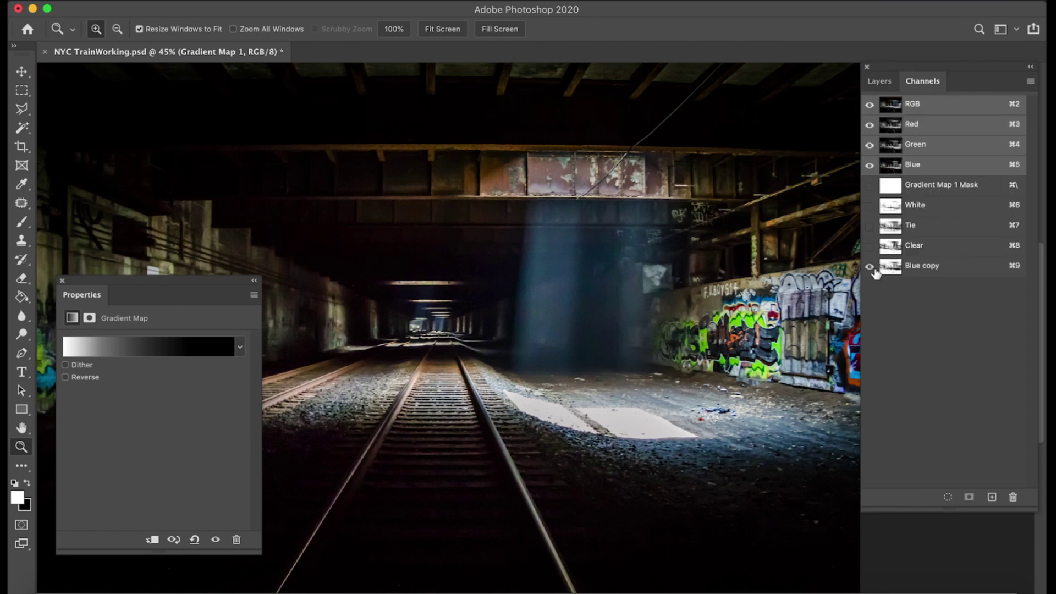
left_click(869, 267)
left_click(869, 266)
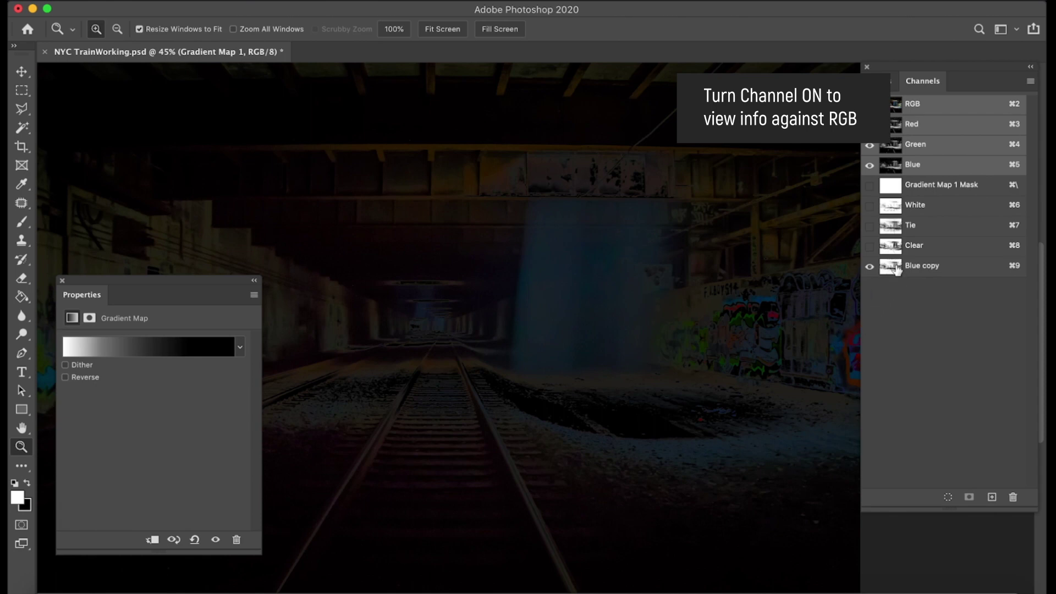
left_click(895, 267)
key("super+2")
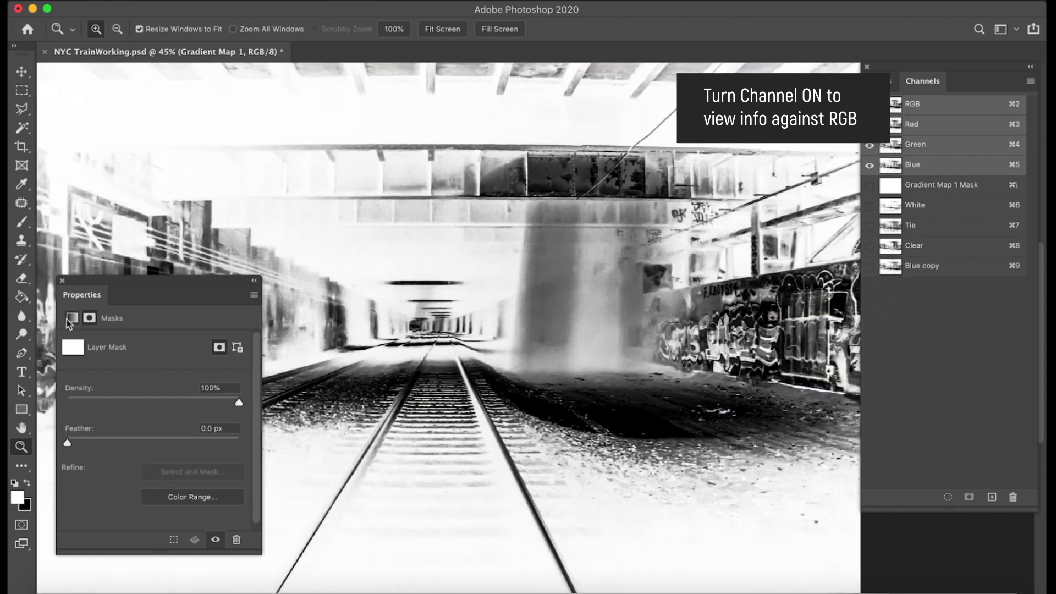
- Lighten the gradient map by moving its black stop to 100% and shifting the midpoint toward the black end
left_click(71, 318)
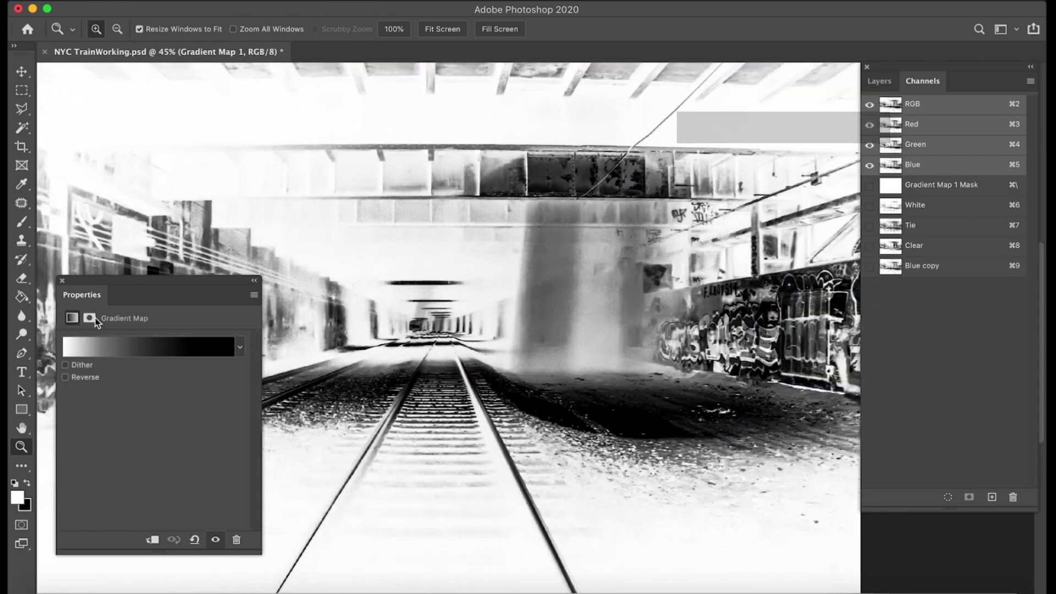
left_click(199, 348)
left_click_drag(373, 395, 441, 395)
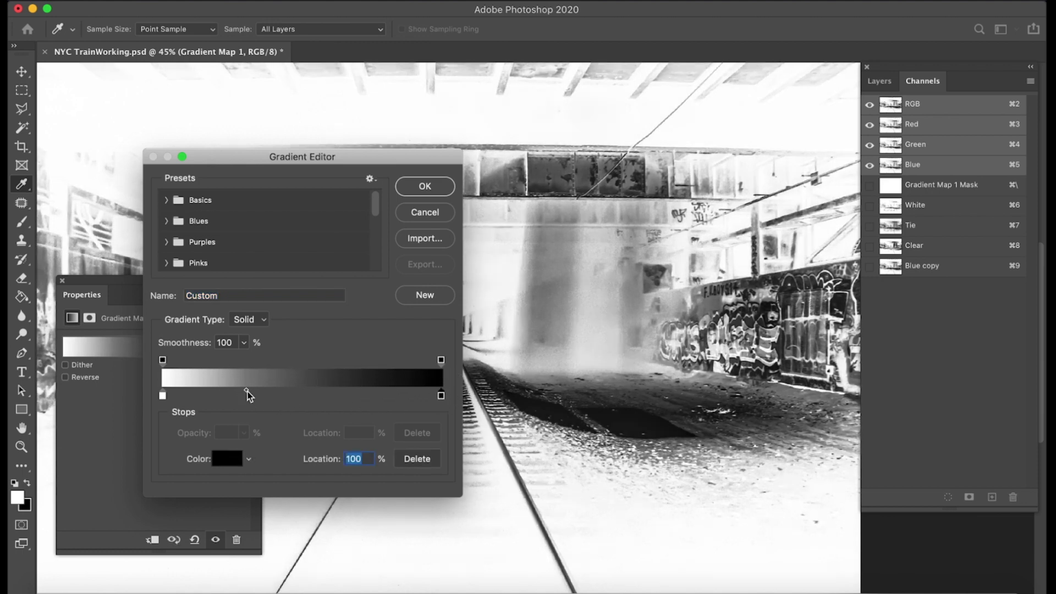
left_click_drag(246, 390, 253, 391)
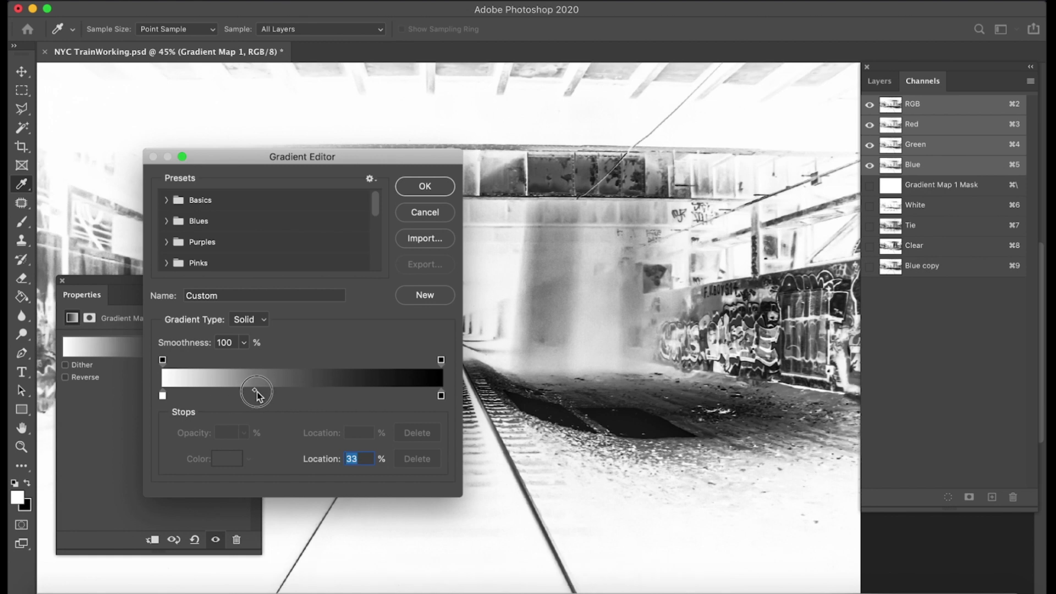
left_click_drag(253, 391, 262, 393)
left_click(431, 189)
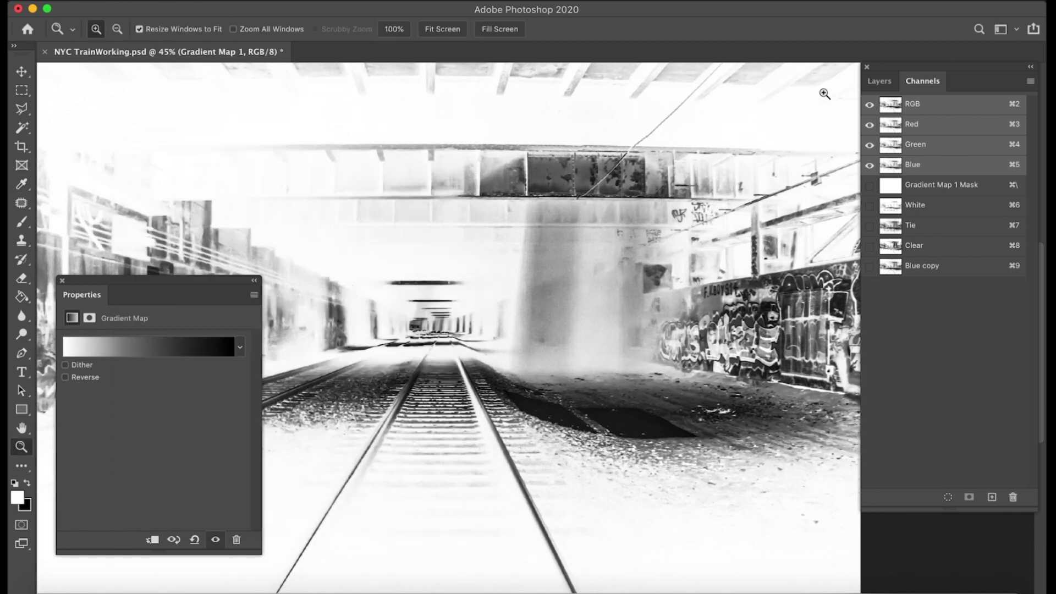
- Duplicate the Red channel of the lightened image and compare the copy with the Blue copy channel
left_click(869, 125)
left_click(869, 125)
left_click(870, 125)
left_click(900, 132)
left_click_drag(899, 133, 990, 496)
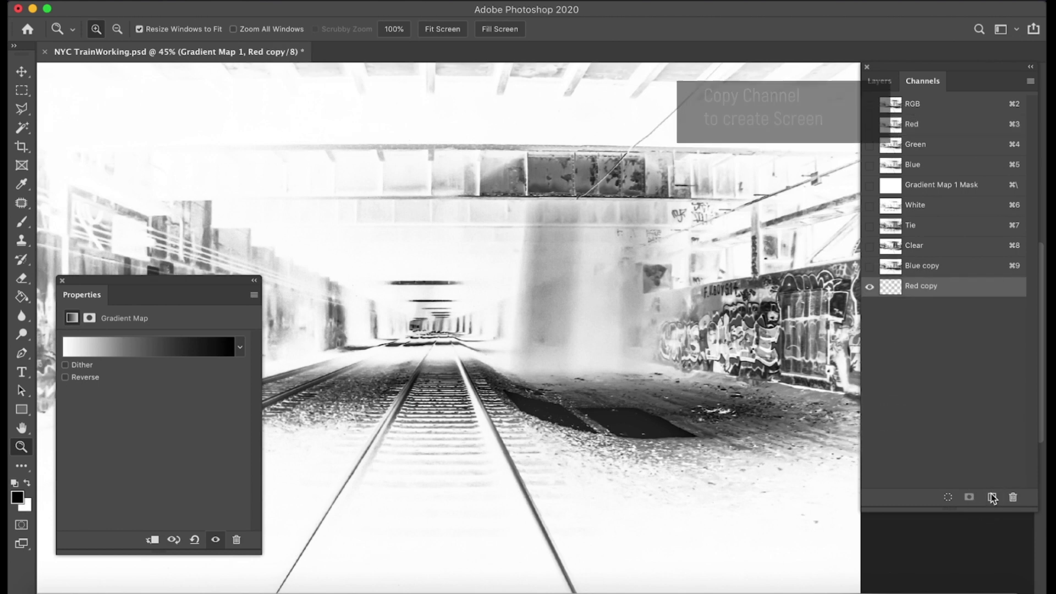
left_click(896, 271)
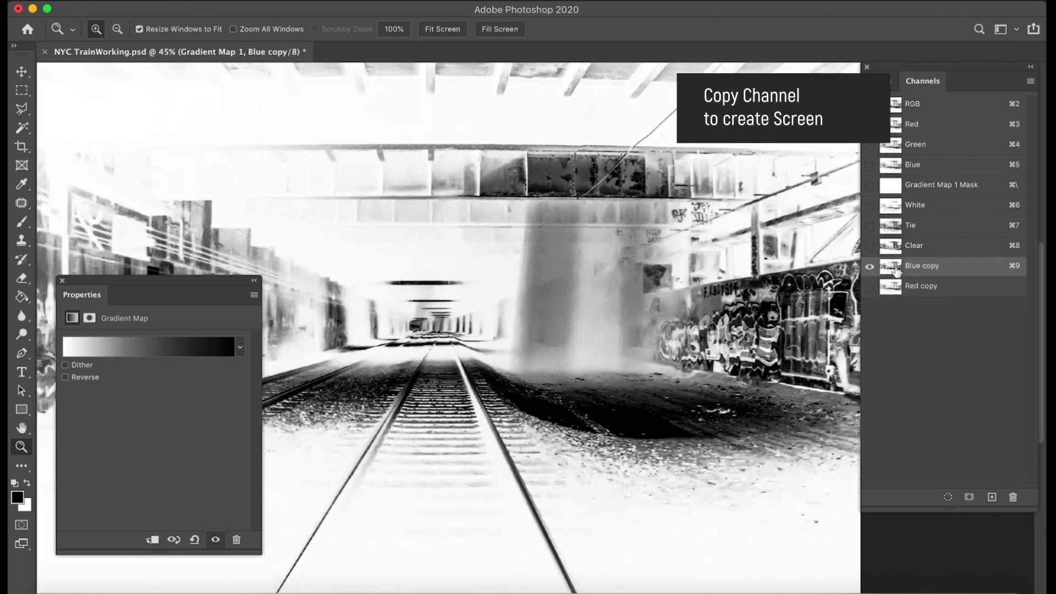
left_click(895, 286)
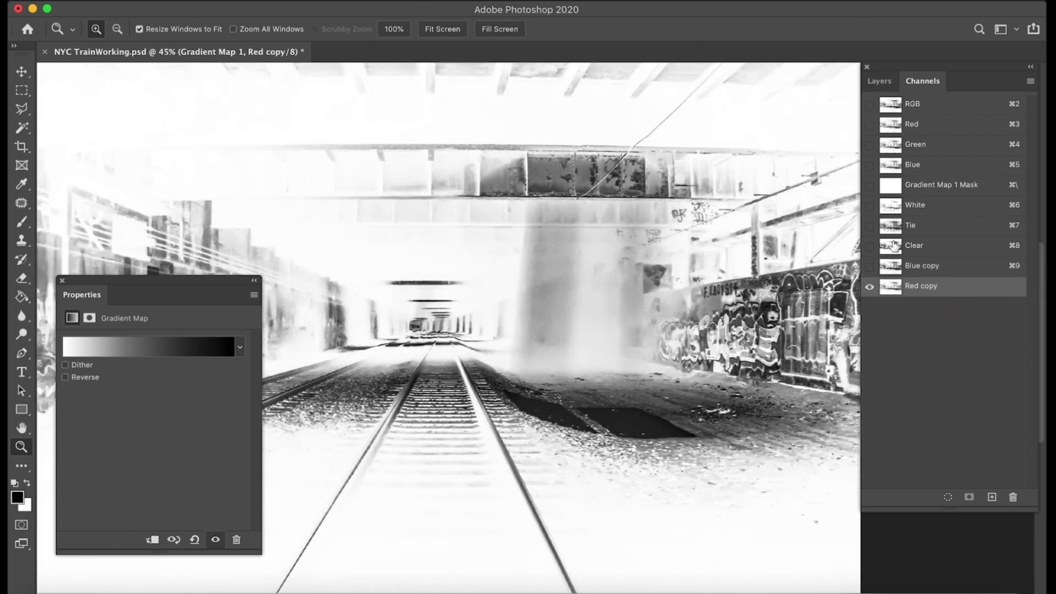
- Darken Gradient Map 1 by moving its black stop and the midpoint toward the white end of the gradient
left_click(891, 103)
left_click(879, 82)
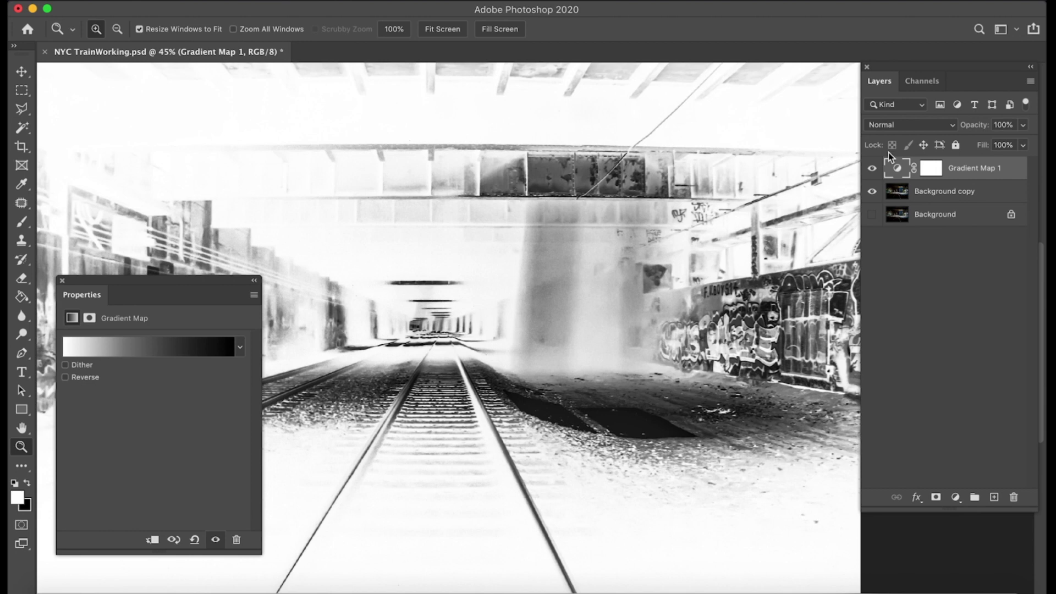
left_click(157, 351)
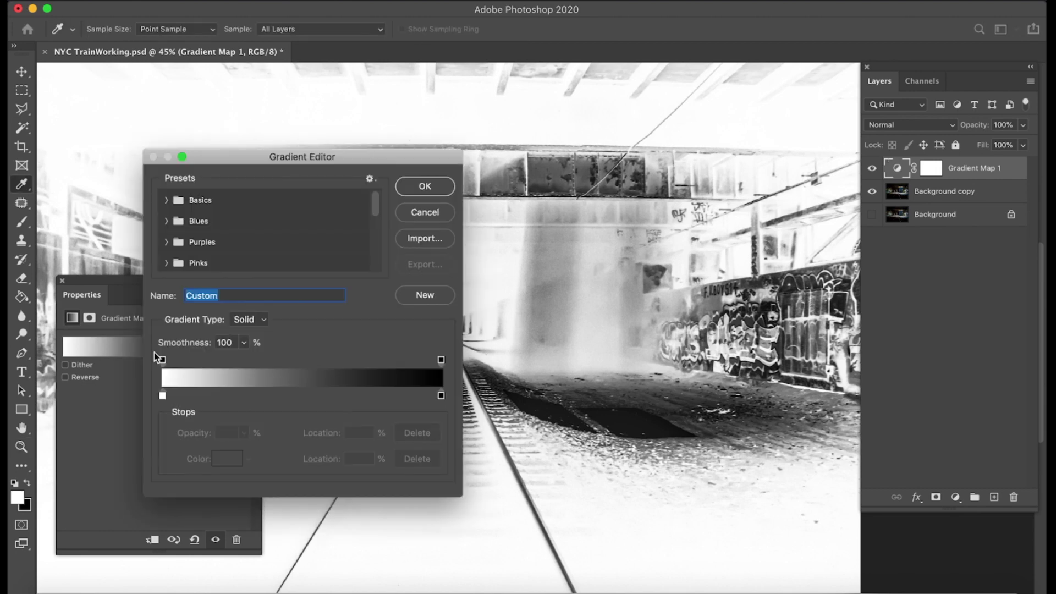
left_click_drag(440, 396, 345, 396)
left_click(228, 391)
left_click_drag(228, 391, 198, 391)
left_click(431, 187)
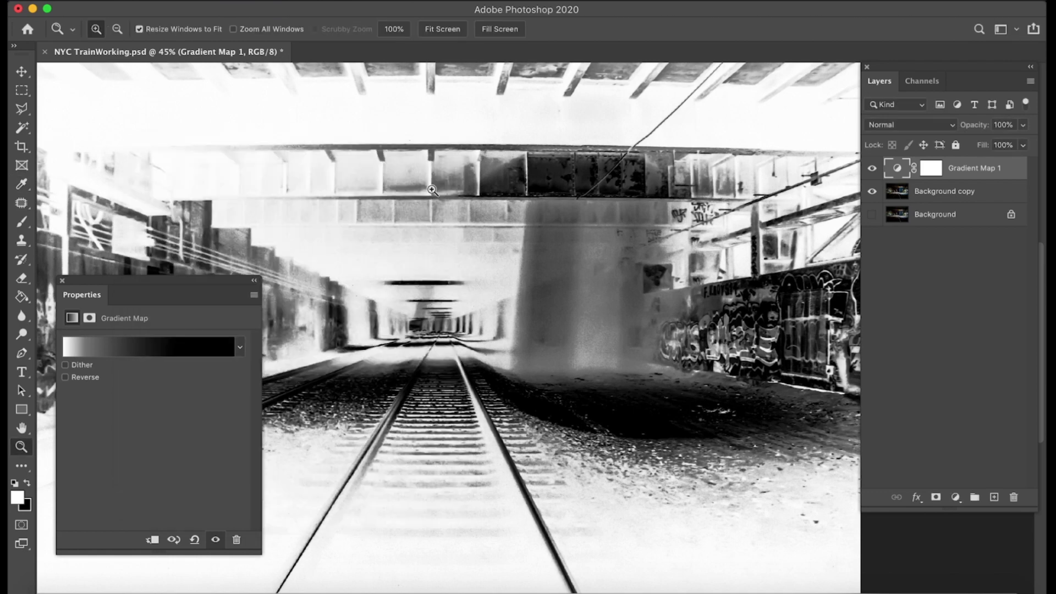
- Compare the darkened image's Red channel with the Blue copy channel and duplicate the Red channel
left_click(922, 80)
left_click(884, 128)
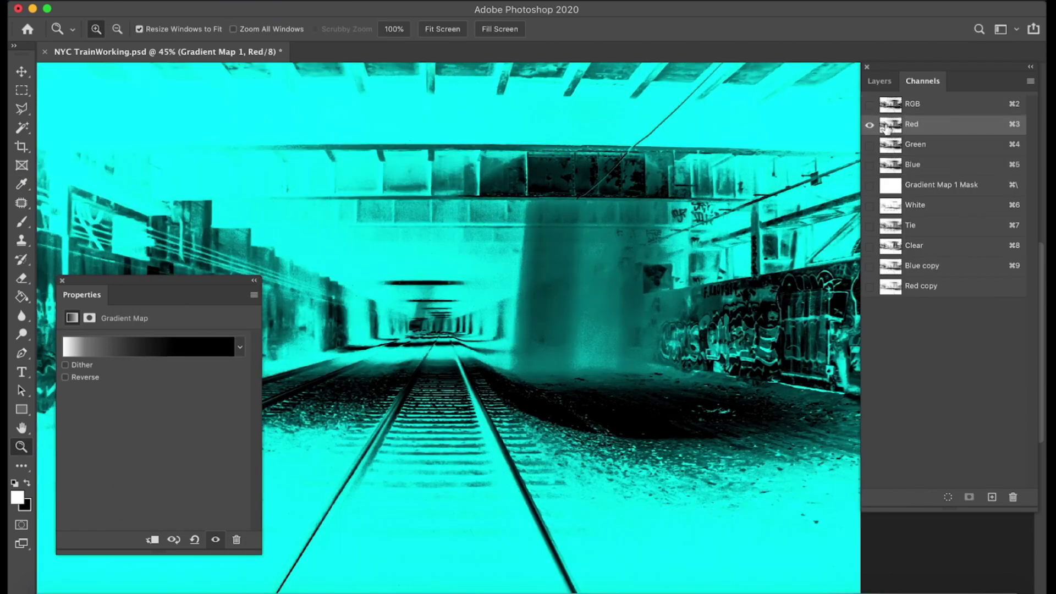
left_click(892, 267)
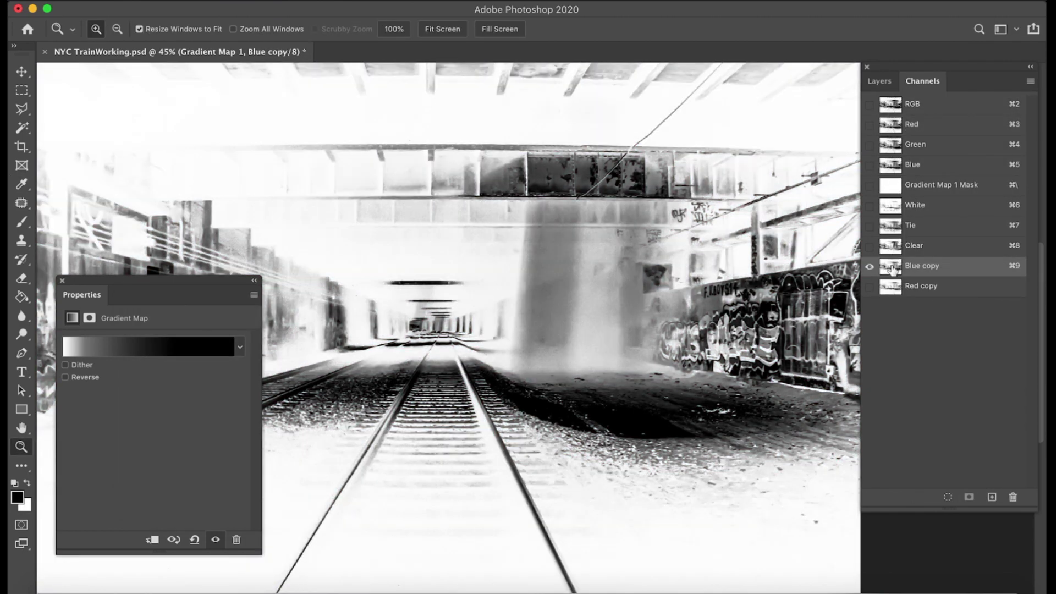
left_click(893, 132)
left_click_drag(893, 132, 992, 497)
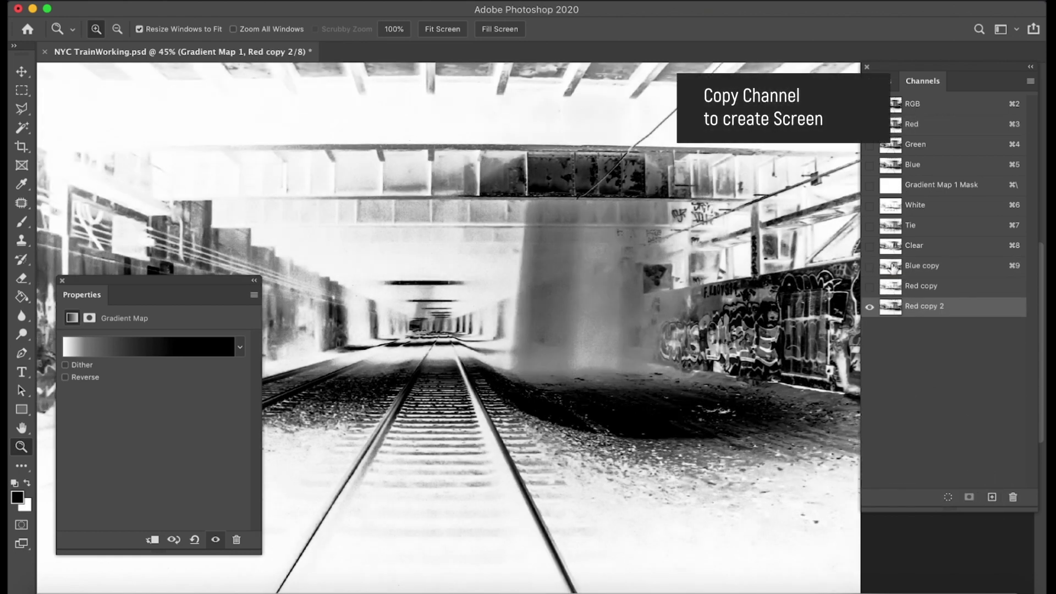
- Move the Red copy channel above the Blue copy channel
double_click(892, 282)
key("Escape")
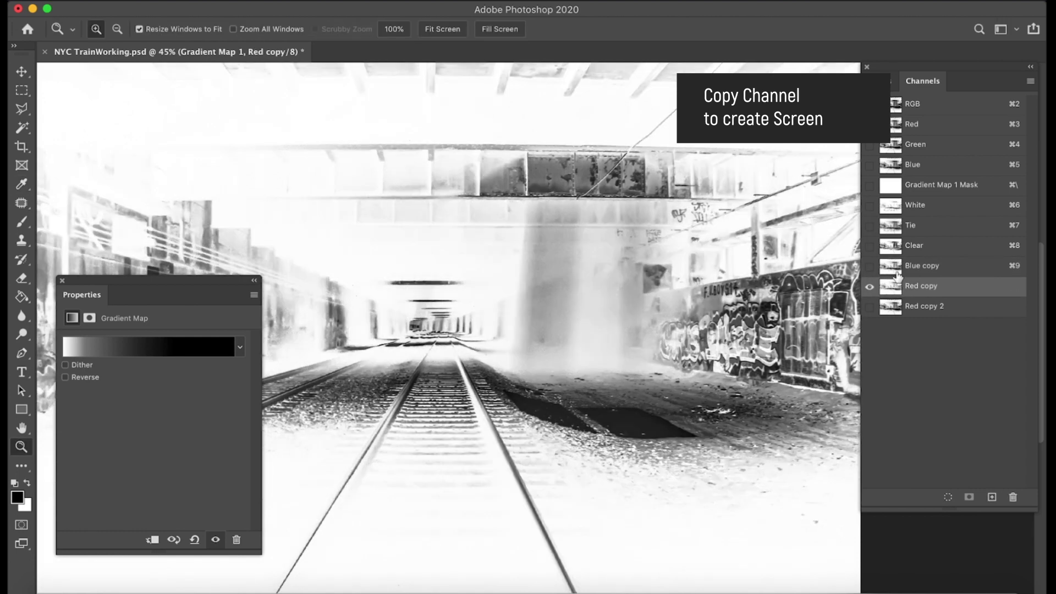
left_click_drag(892, 289, 892, 268)
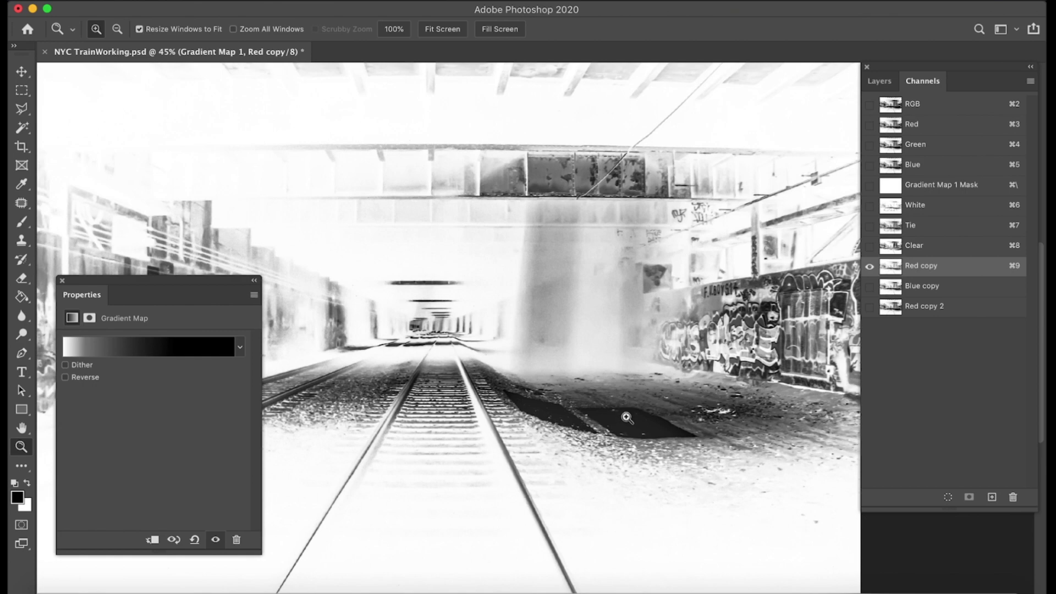
- Turn off the gradient map and compare the Red copy 2 channel with the full-color RGB image
left_click(886, 106)
left_click(894, 285)
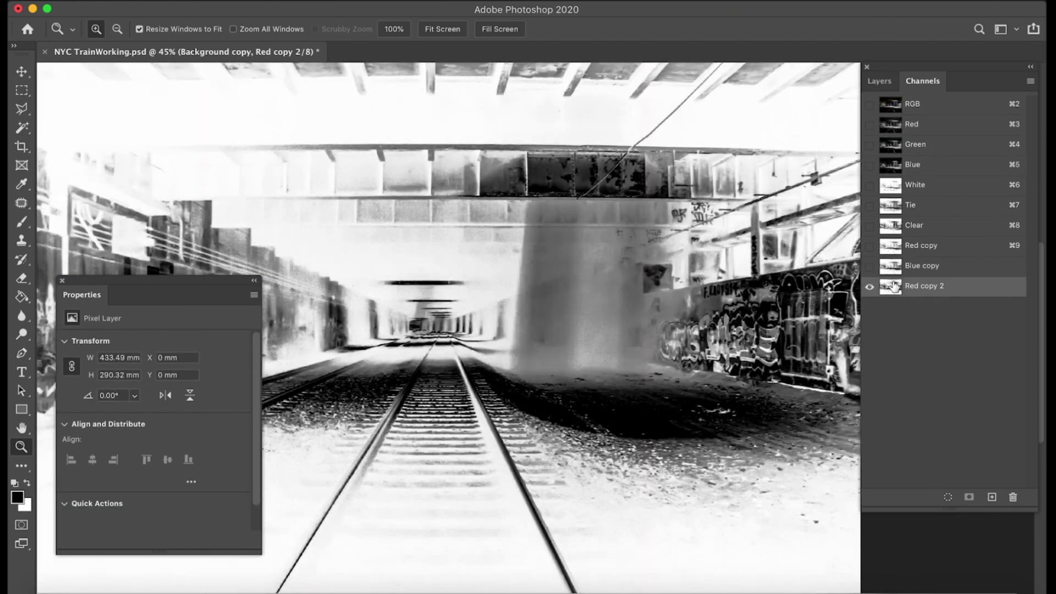
left_click(898, 106)
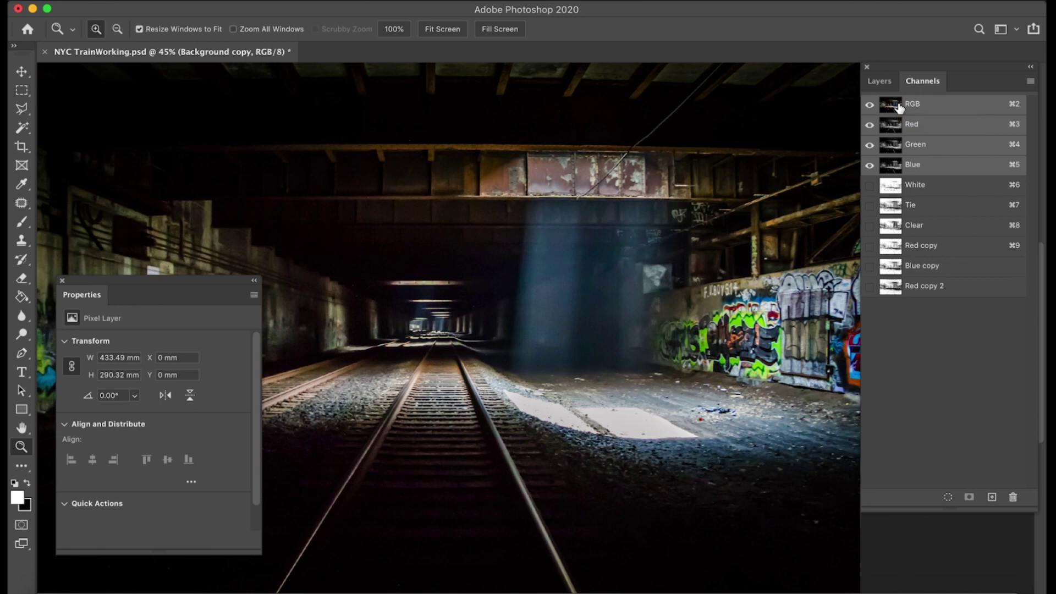
- Make the Red copy channel a cyan spot color and rename it White
left_click(895, 252)
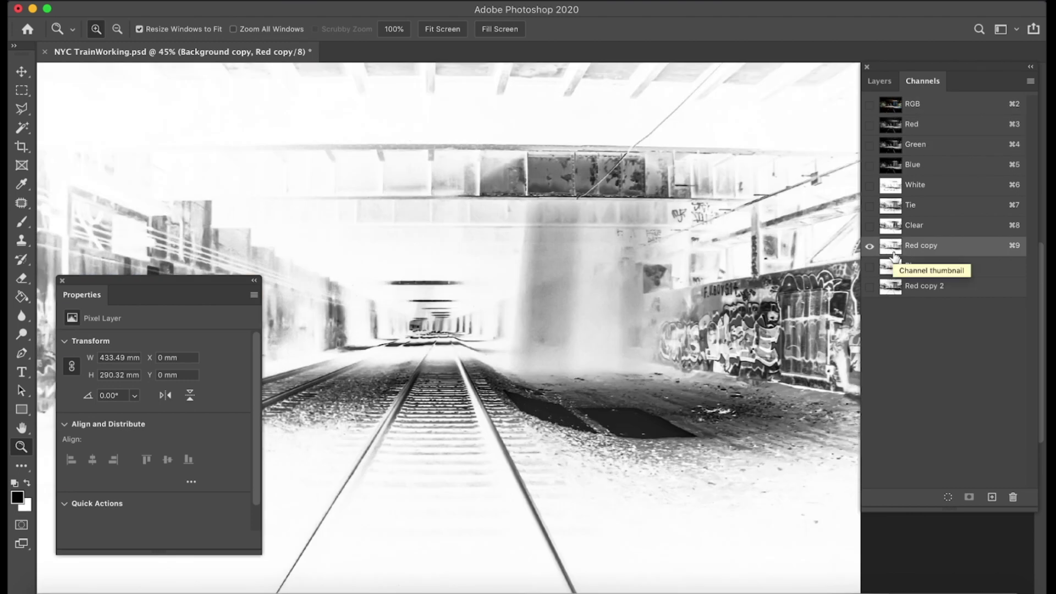
double_click(893, 253)
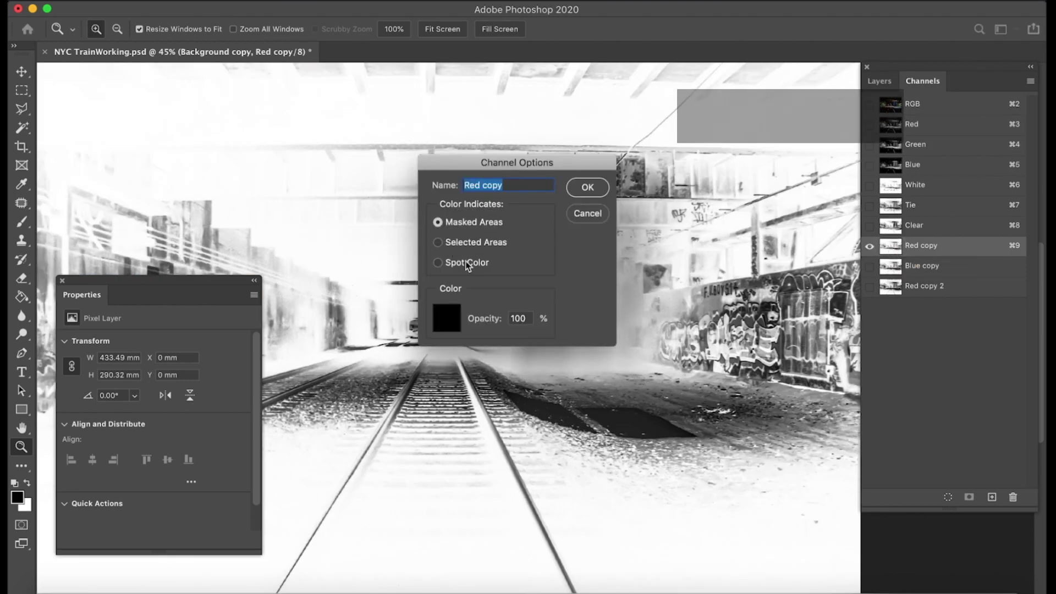
left_click(469, 264)
left_click(442, 322)
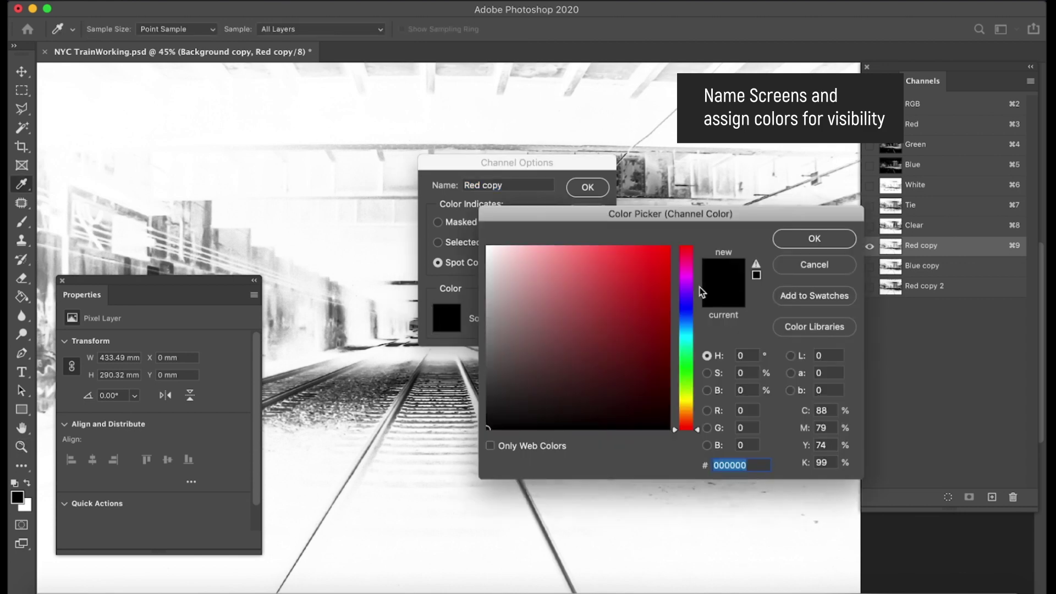
left_click(687, 338)
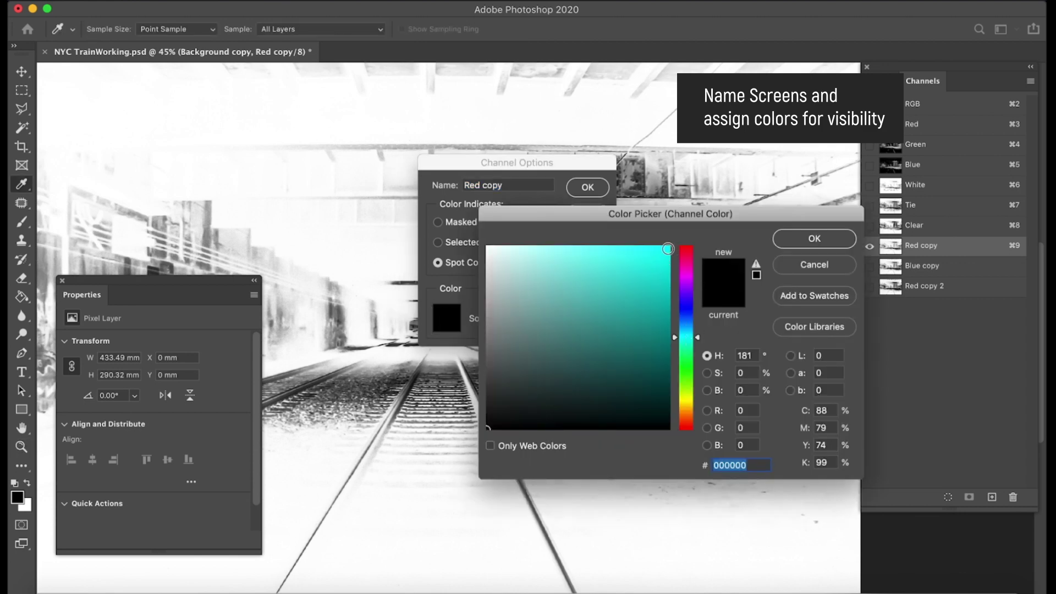
left_click(669, 248)
left_click(813, 238)
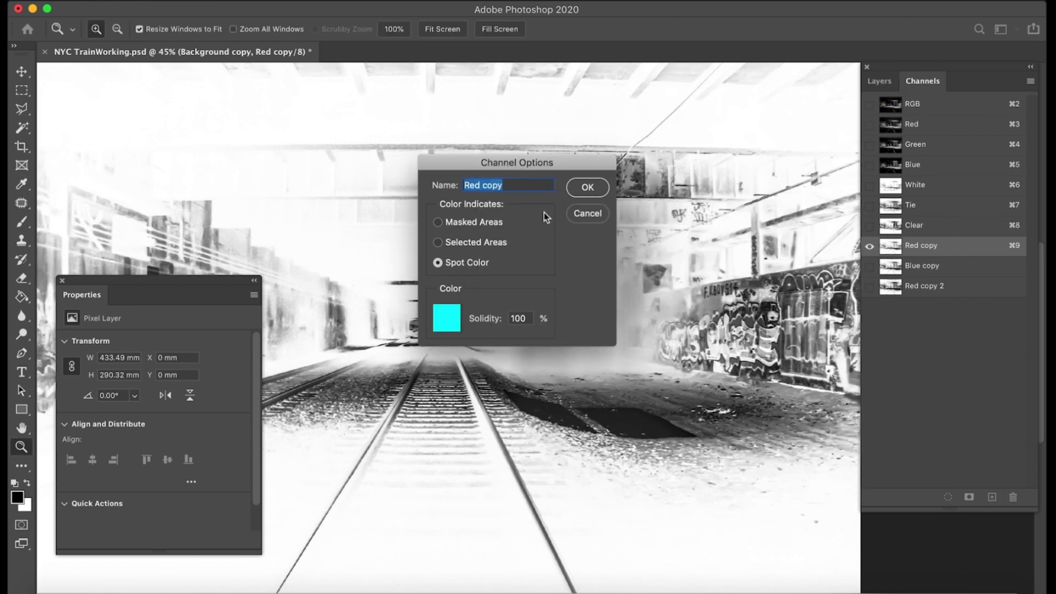
type("White")
left_click(604, 188)
- Give the Blue copy spot channel a bright green ink color and rename it Tie
left_click(892, 270)
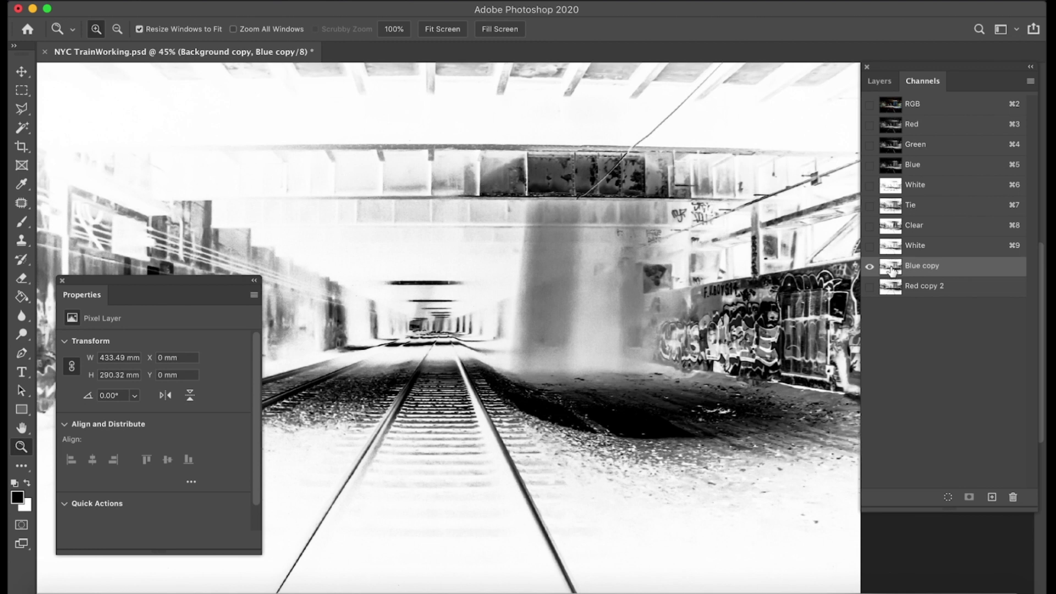
double_click(890, 268)
left_click(655, 277)
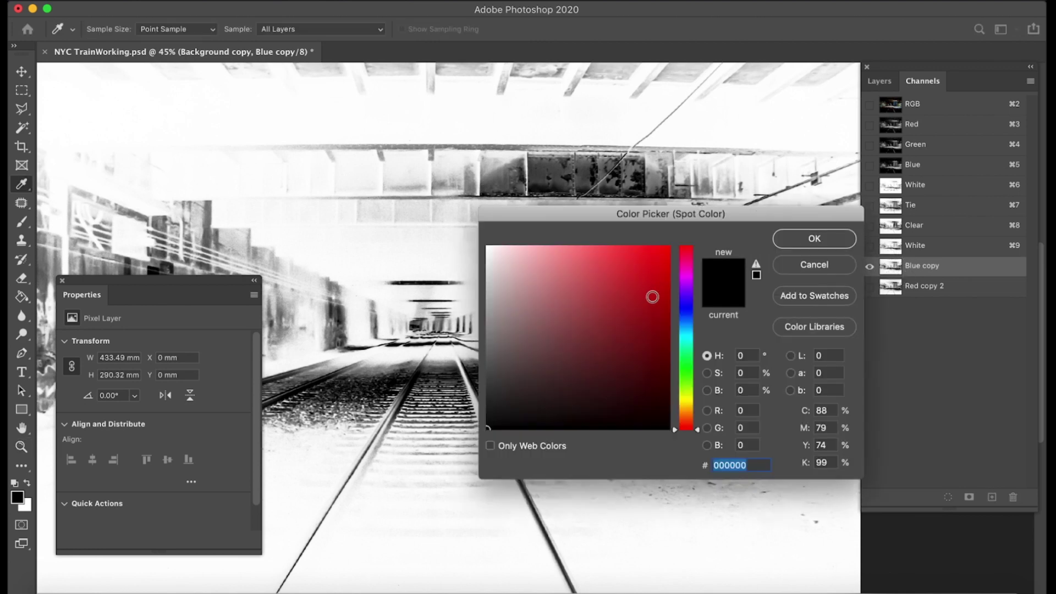
left_click(687, 369)
left_click(670, 246)
left_click(800, 241)
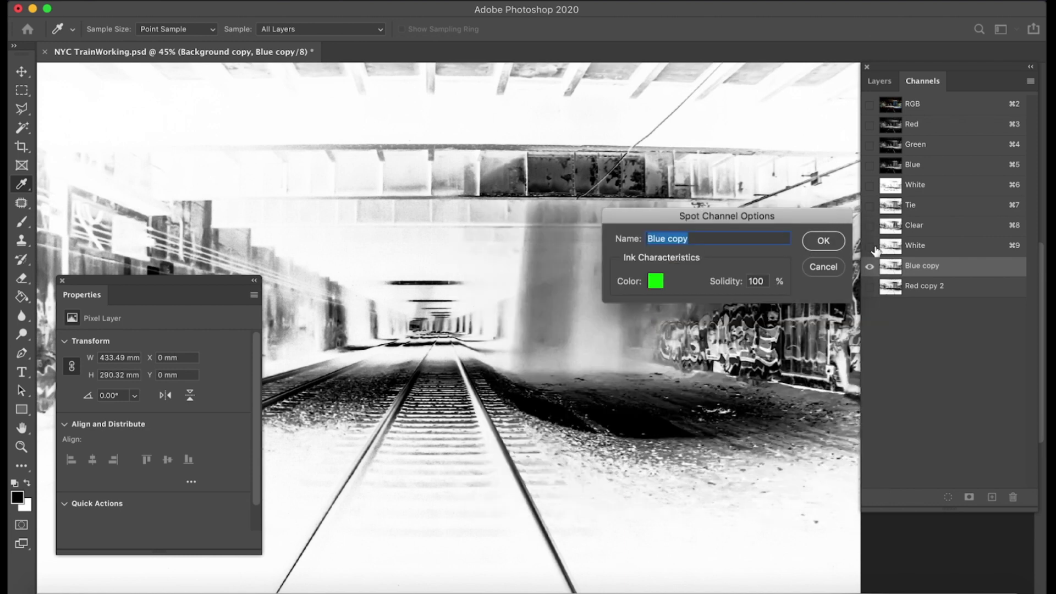
type("Tie")
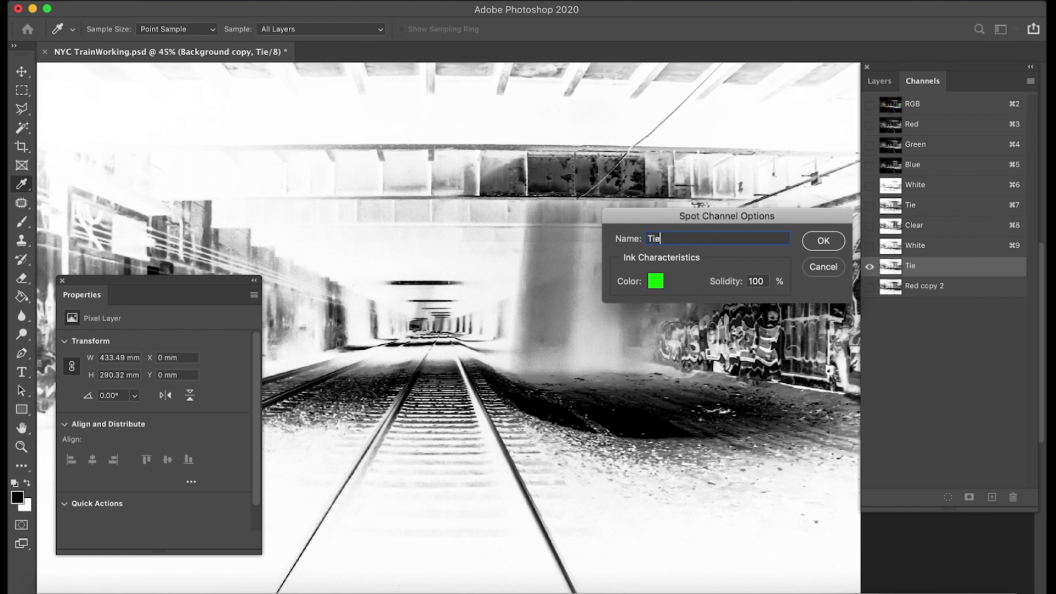
left_click(821, 242)
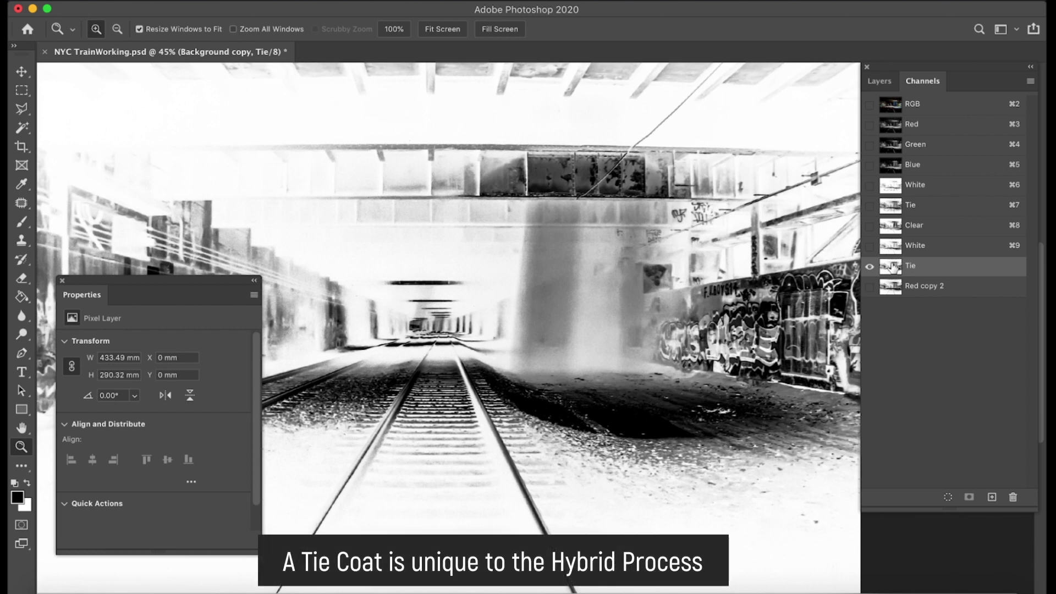
- Rename the Red copy 2 spot channel Clear and give it a magenta color
double_click(891, 286)
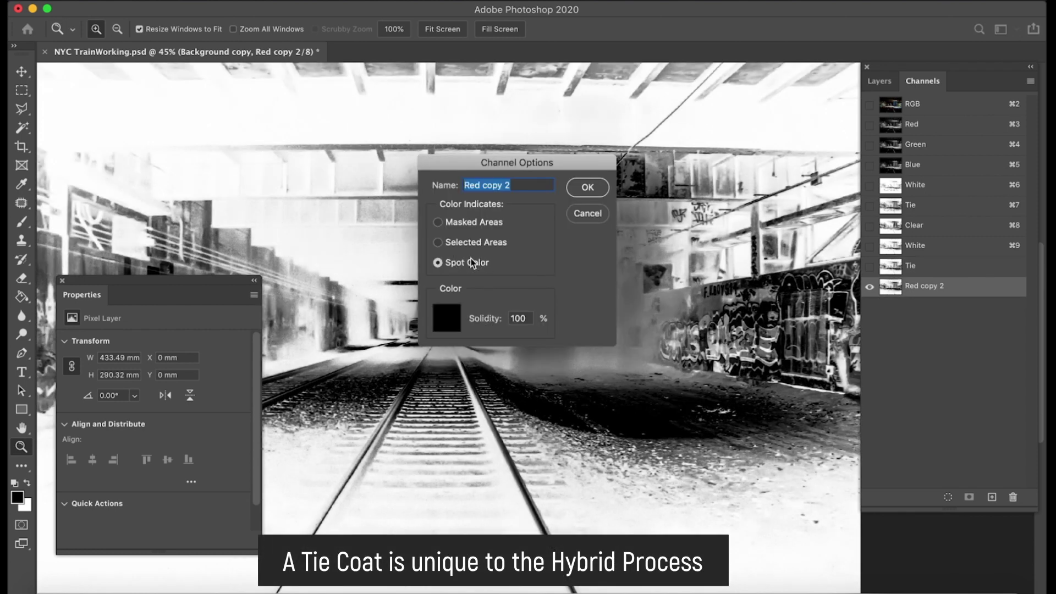
type("Clear")
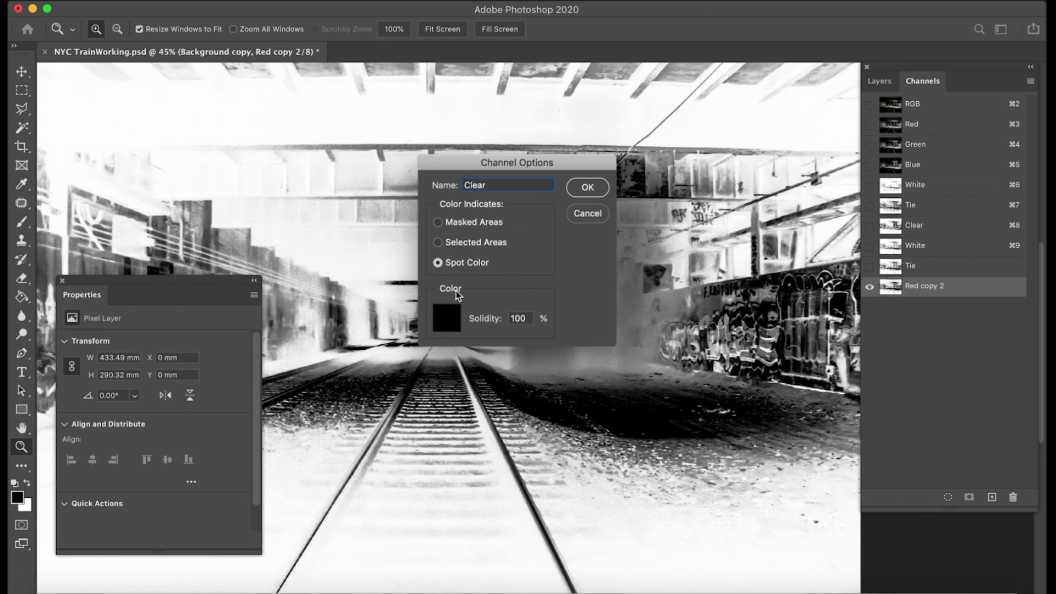
left_click(447, 319)
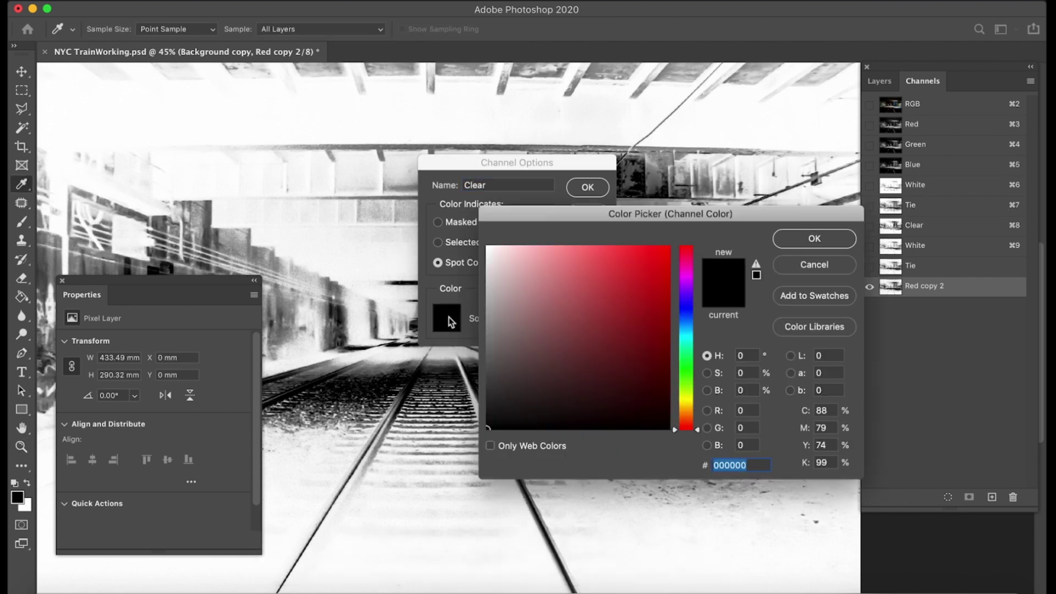
left_click(688, 277)
left_click(668, 248)
left_click(814, 239)
left_click(588, 187)
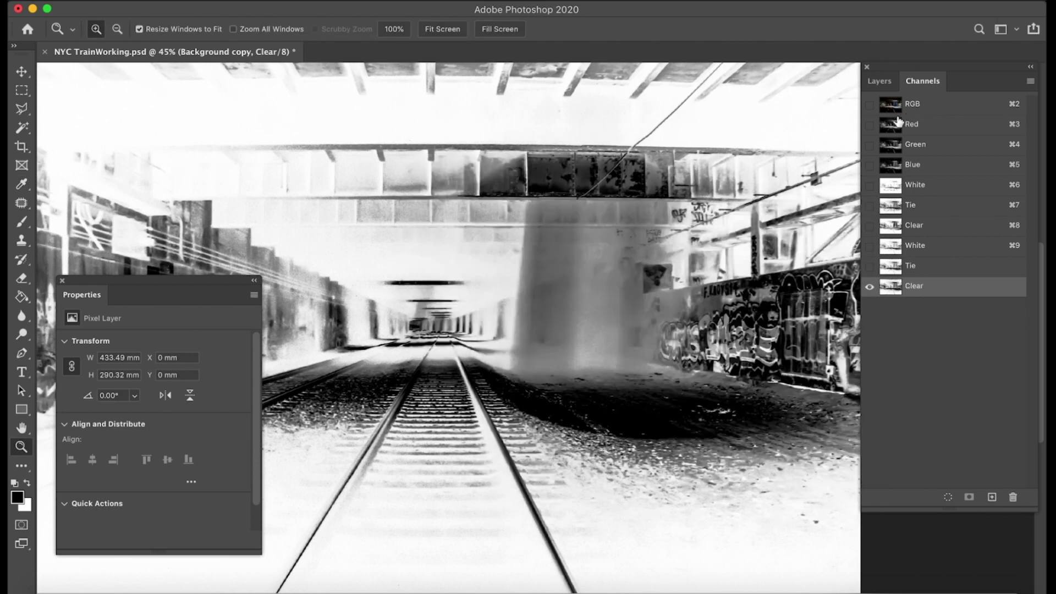
- Examine the new White, Tie and Clear spot channels as color overlays on the RGB image, ending with only White overlaid
left_click(892, 112)
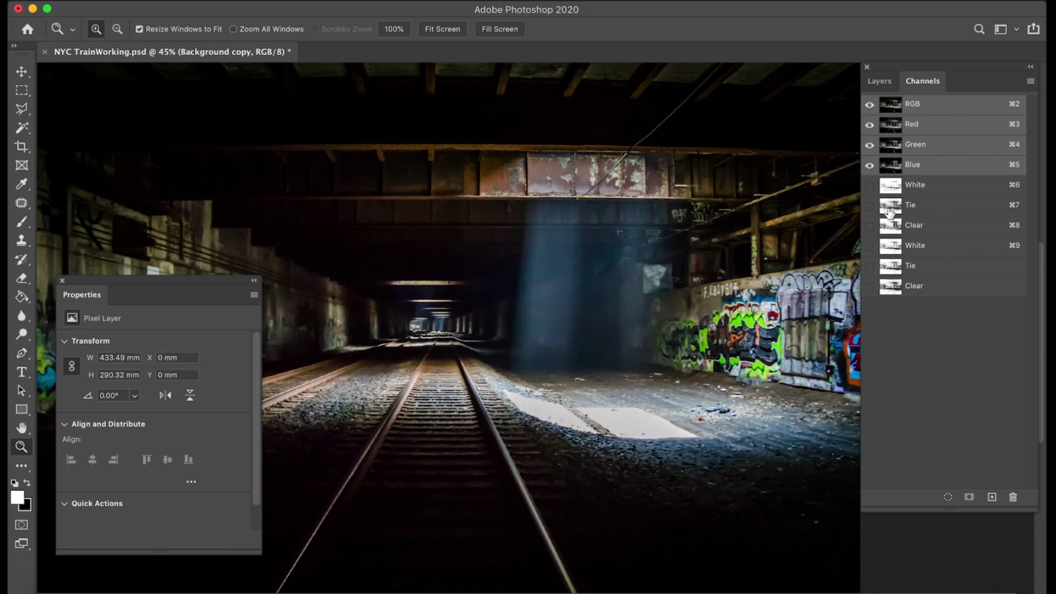
left_click(902, 245)
left_click(869, 106)
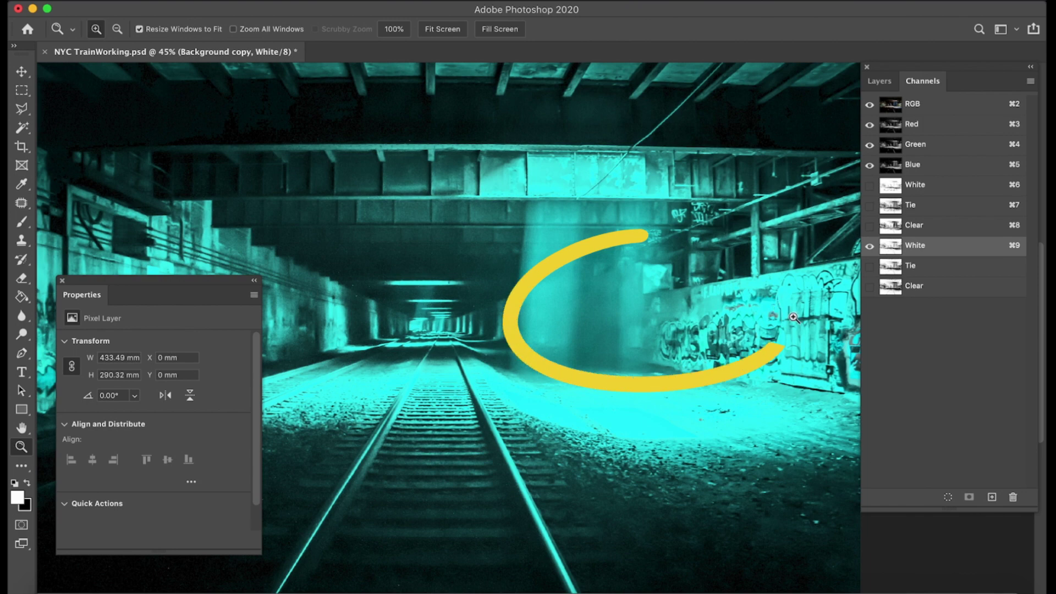
left_click(869, 266)
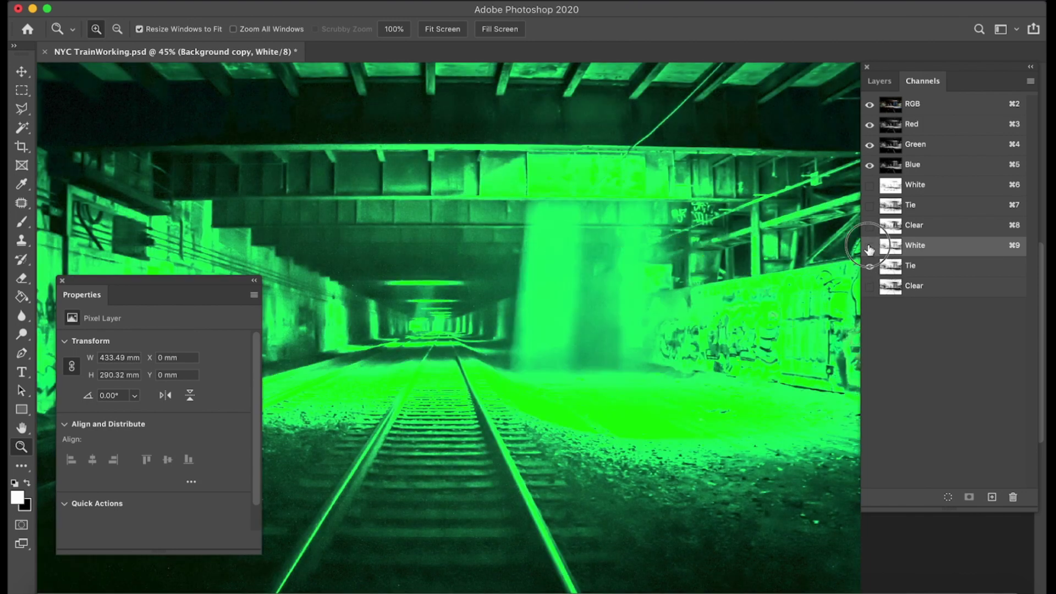
left_click(868, 247)
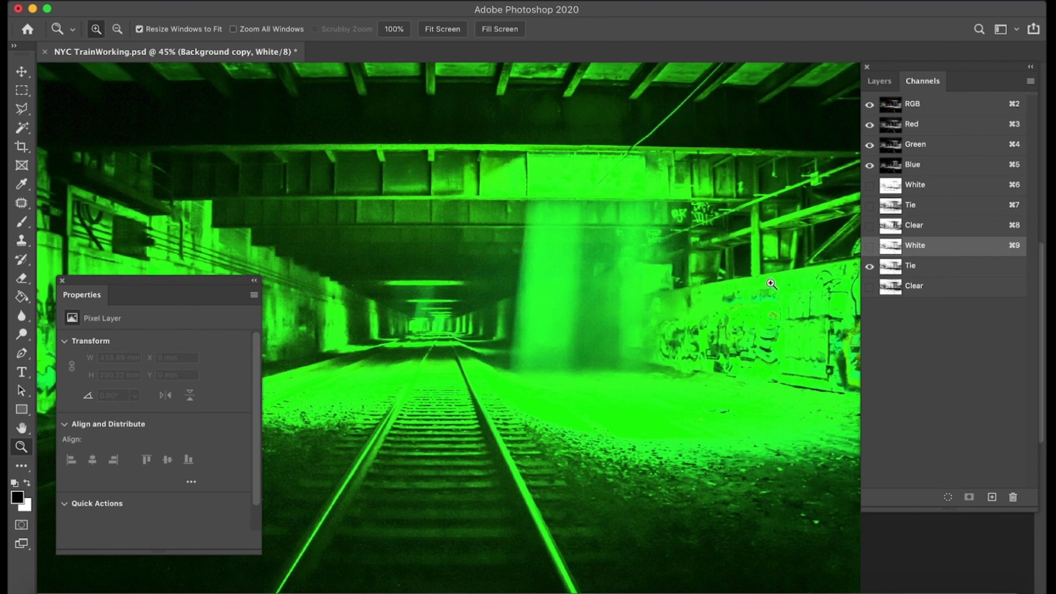
left_click(870, 286)
left_click(869, 266)
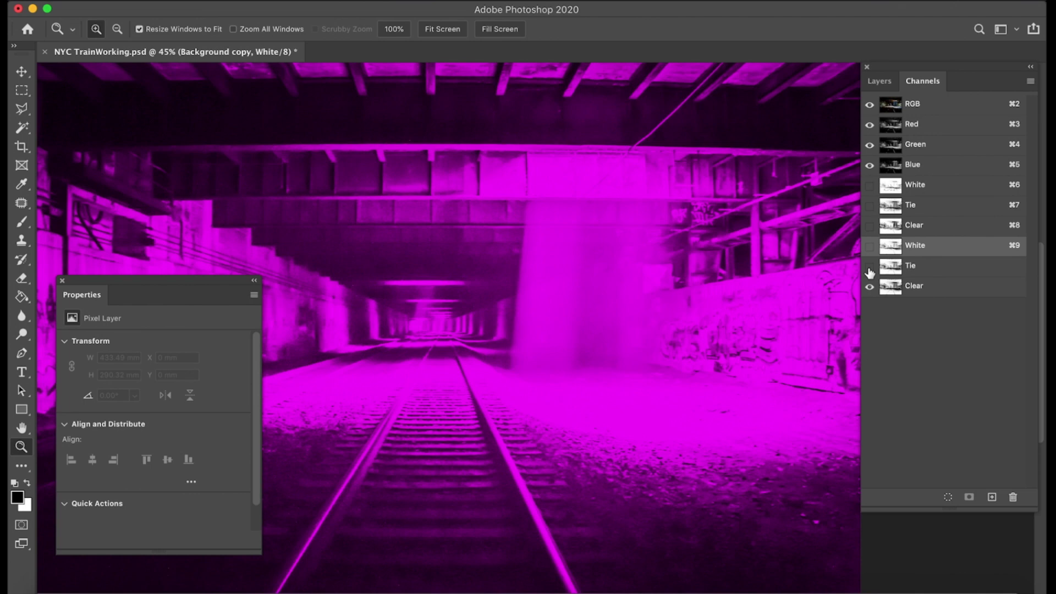
left_click(869, 268)
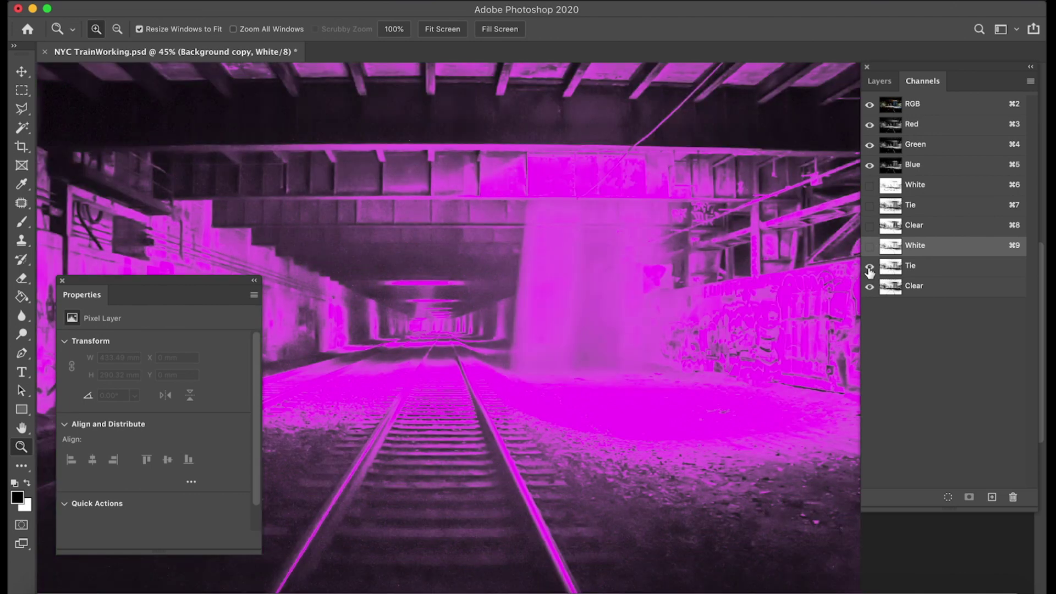
left_click(869, 246)
left_click_drag(871, 267, 871, 294)
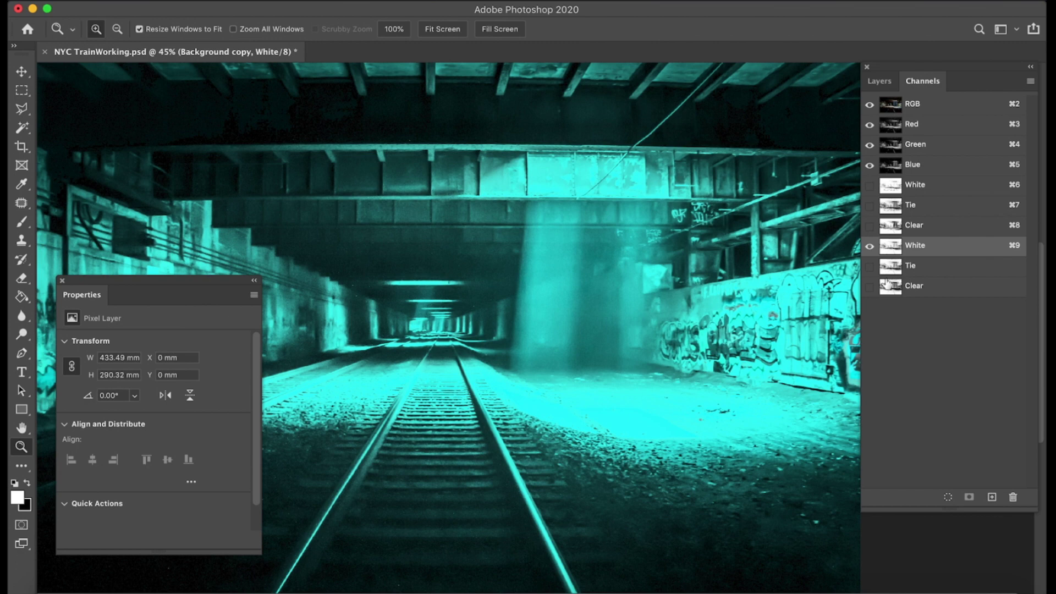
- Check the new Clear channel against the RGB image, keep Clear active and load the new Tie channel as a selection
left_click(895, 287)
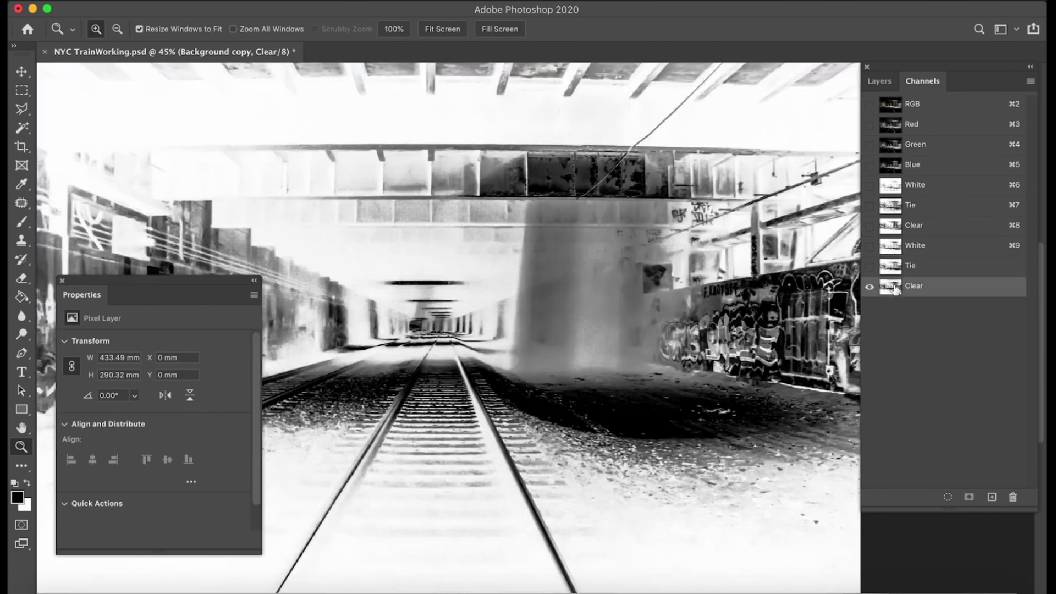
left_click(891, 104)
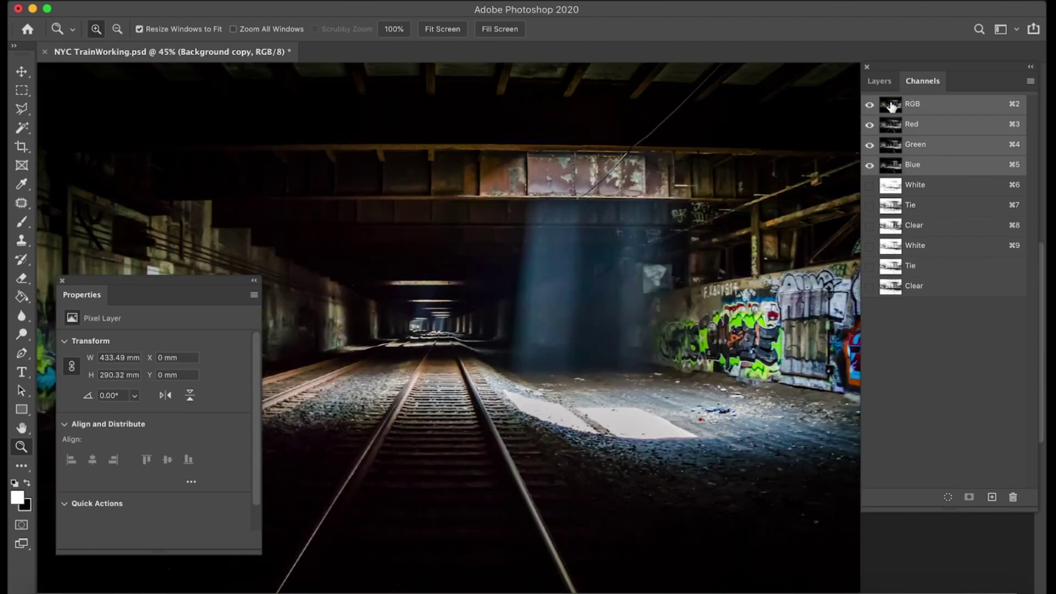
left_click(890, 287)
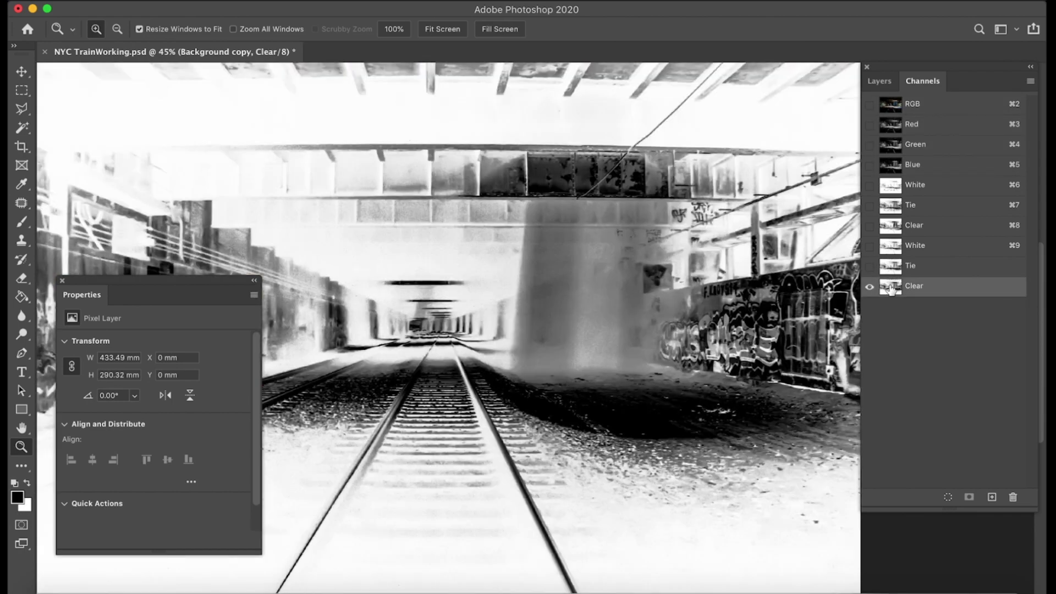
left_click(893, 271, "super")
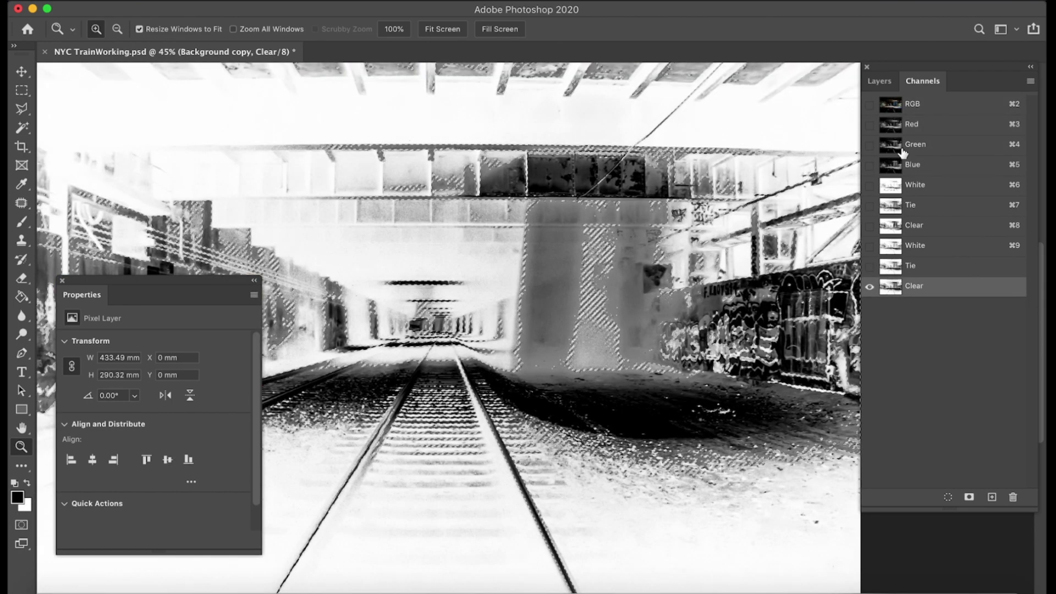
- Clear the loaded channel selection from the Background copy layer and add a black-filled layer beneath it to mimic the shirt
left_click(879, 81)
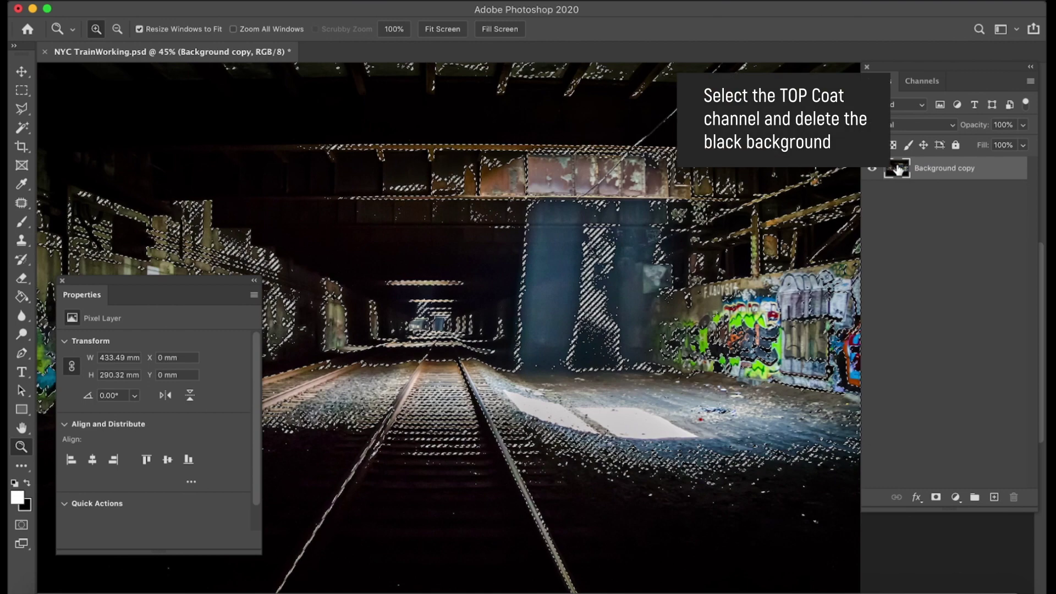
left_click(26, 485)
key("Delete")
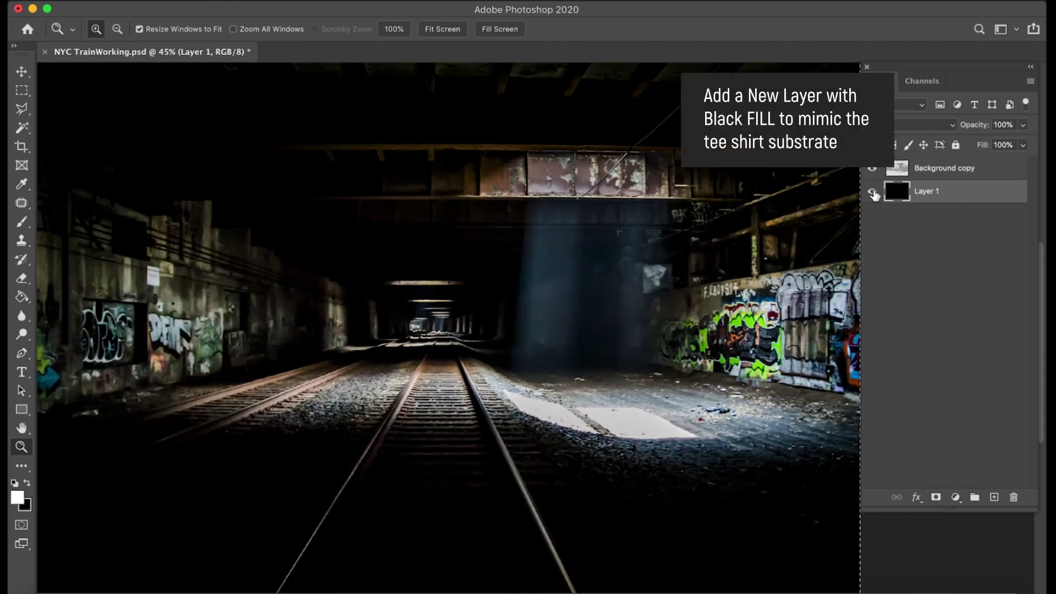
left_click(873, 193)
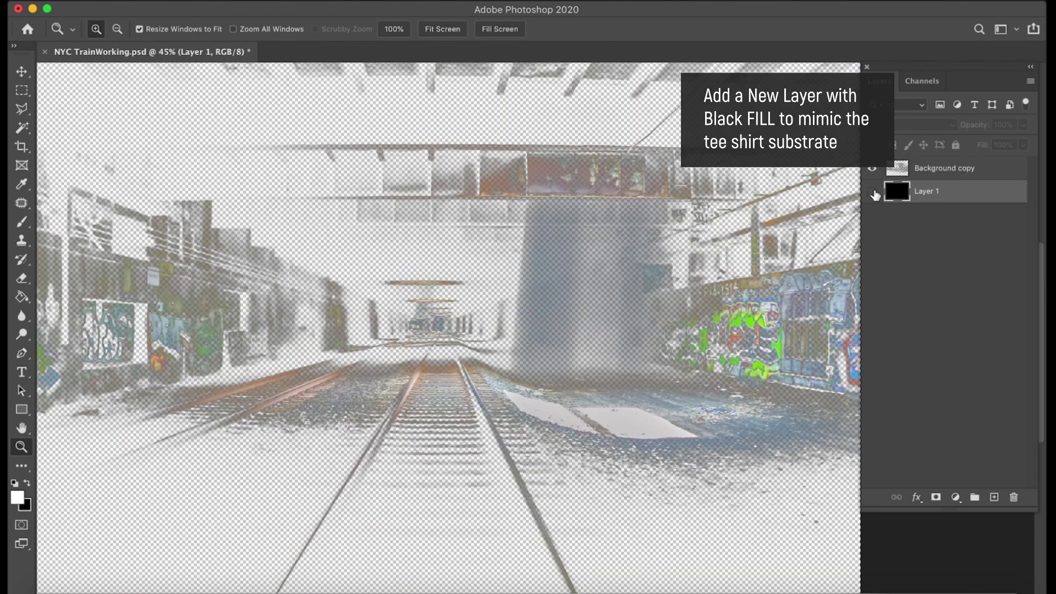
left_click(873, 191)
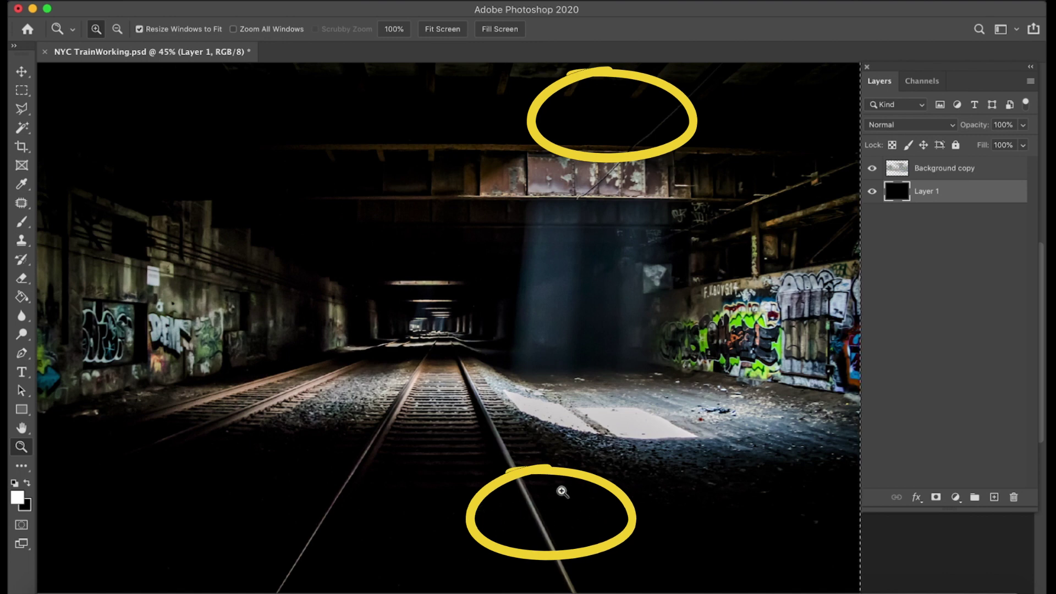
- With Background copy as the active layer, check the new White, Tie and Clear channels one by one over the RGB image
left_click(903, 170)
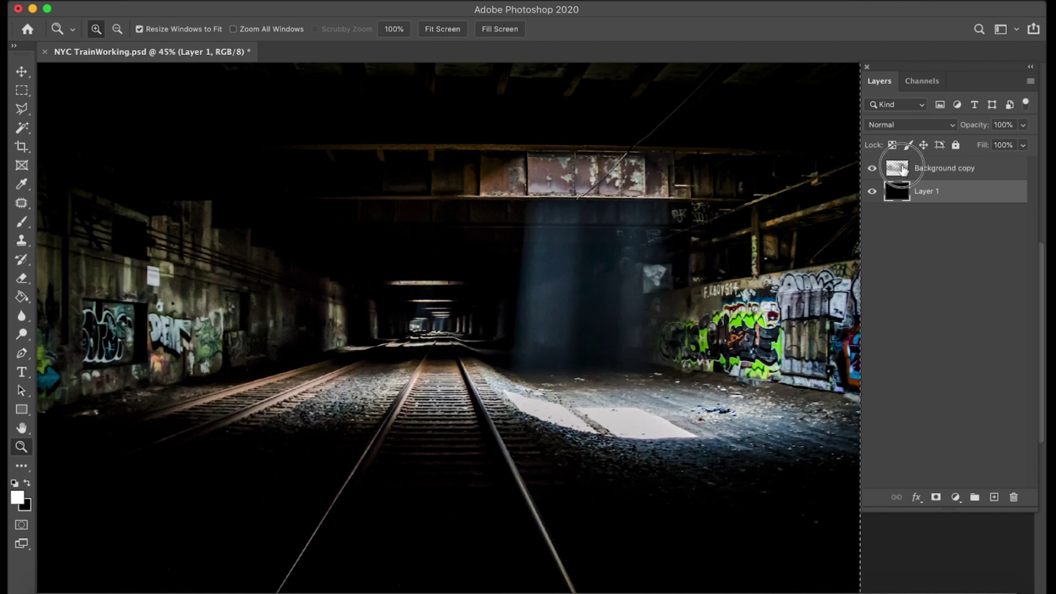
left_click(923, 81)
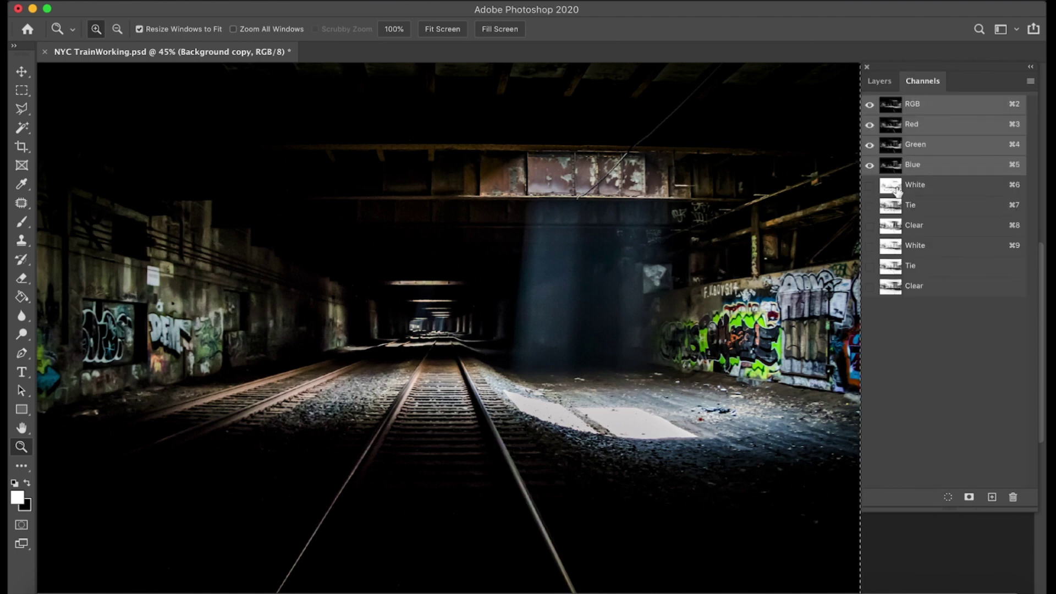
left_click(871, 247)
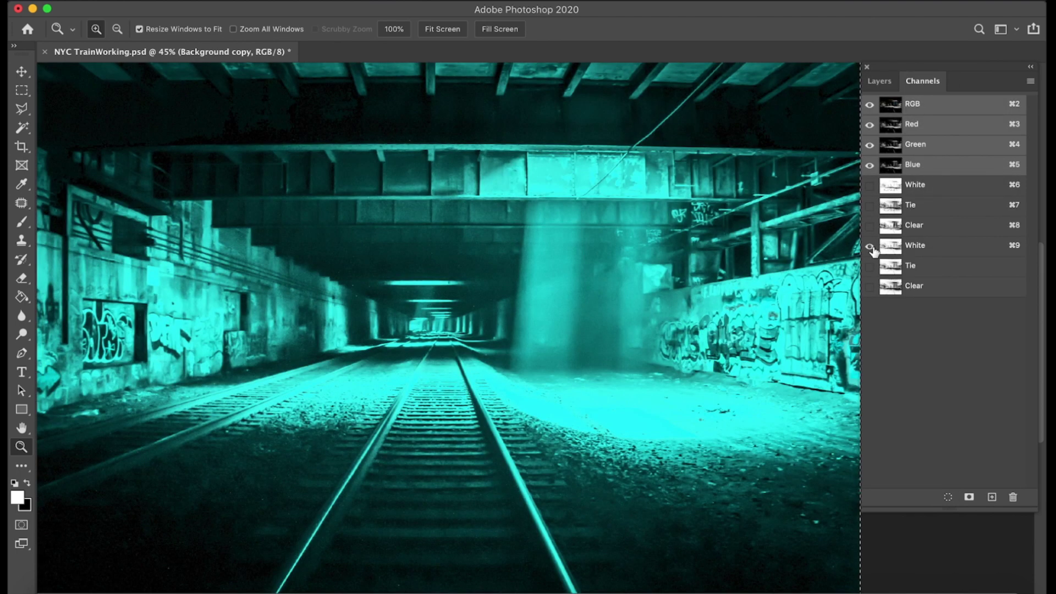
left_click(870, 246)
left_click(870, 267)
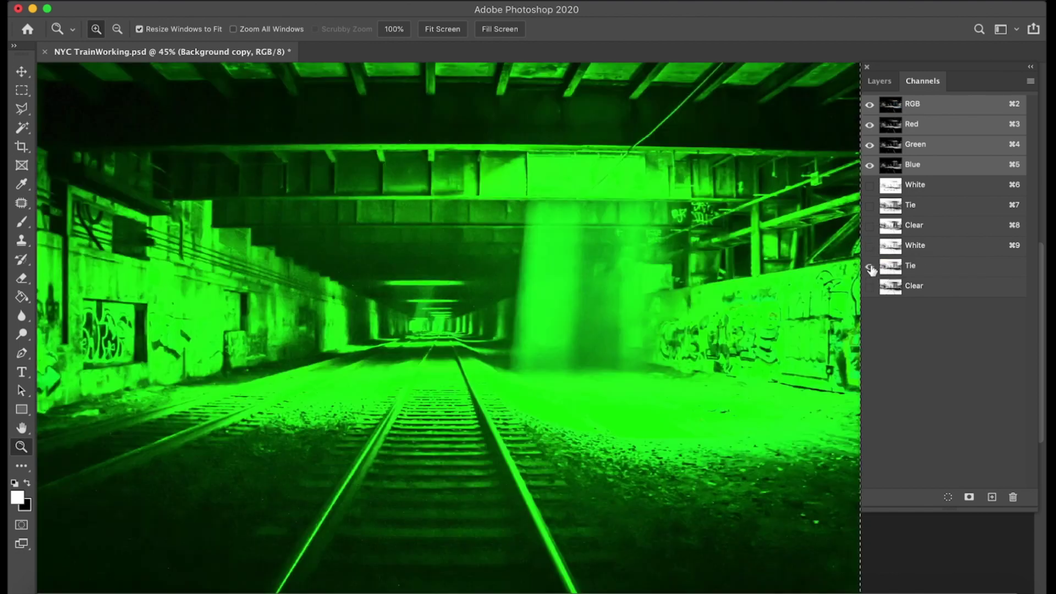
left_click(870, 267)
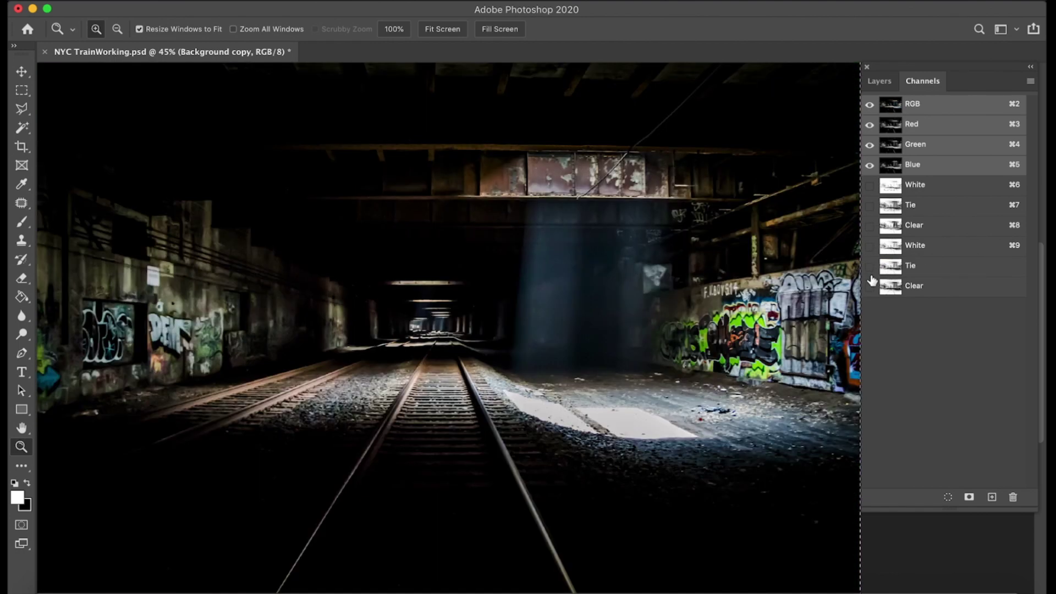
left_click(870, 287)
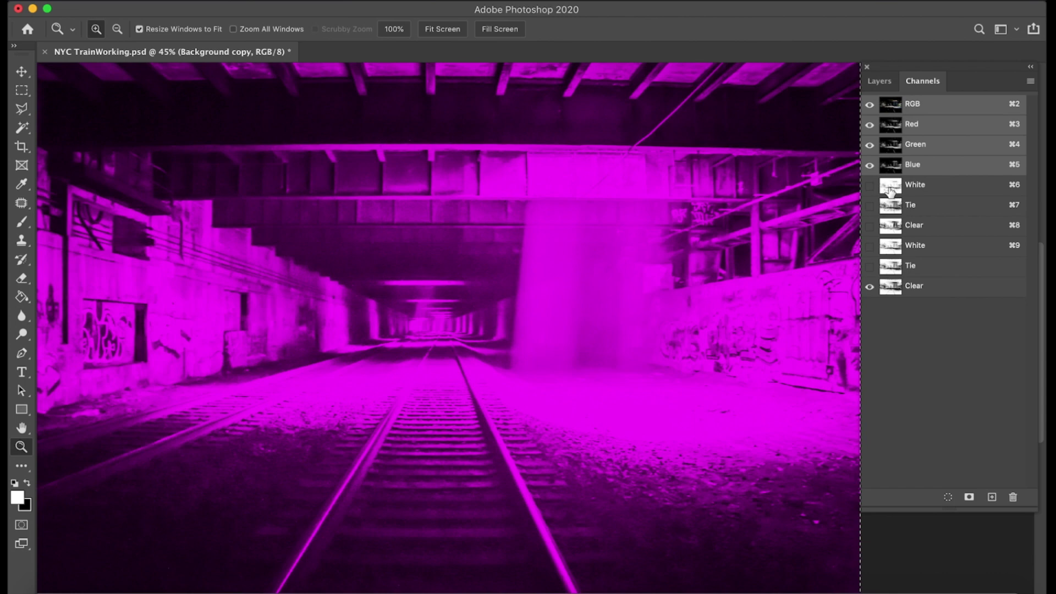
- Compare the original White channel containing the NewYorkCity text with the new White channel, and view the original over the RGB image
left_click(895, 188)
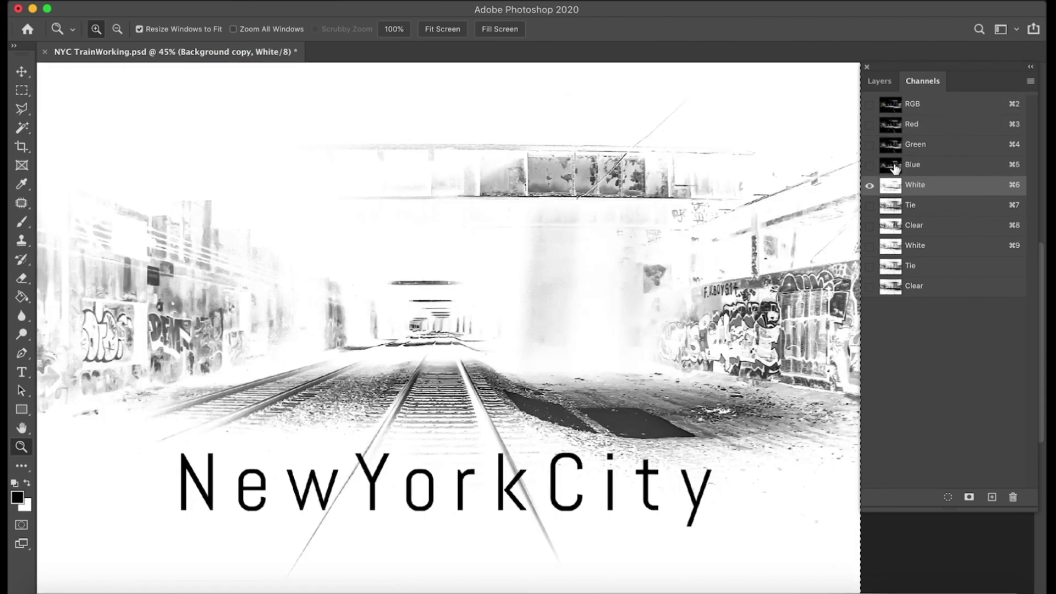
left_click(893, 251)
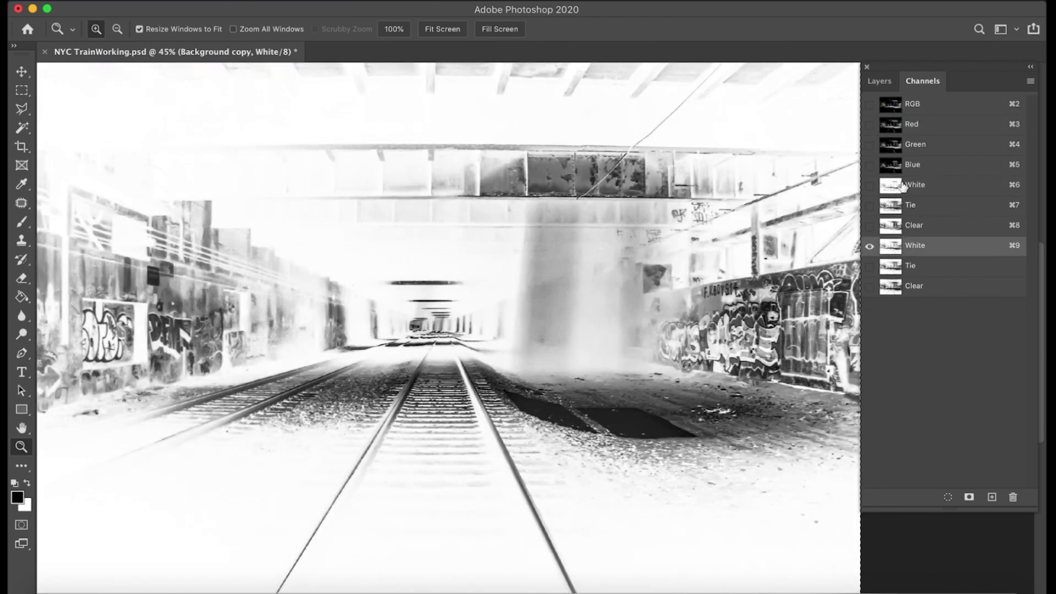
left_click(895, 186)
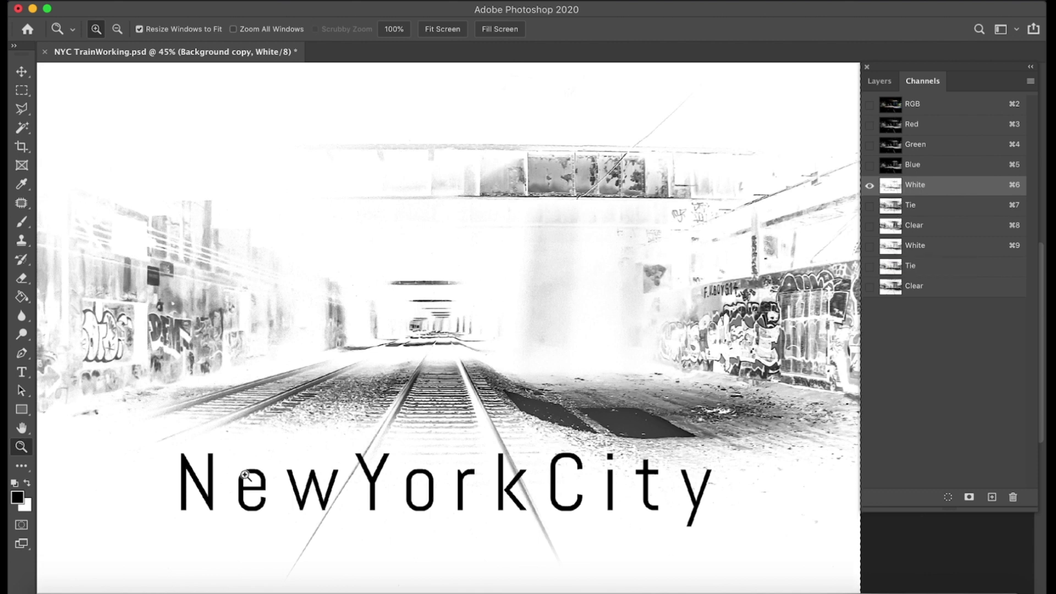
left_click(870, 106)
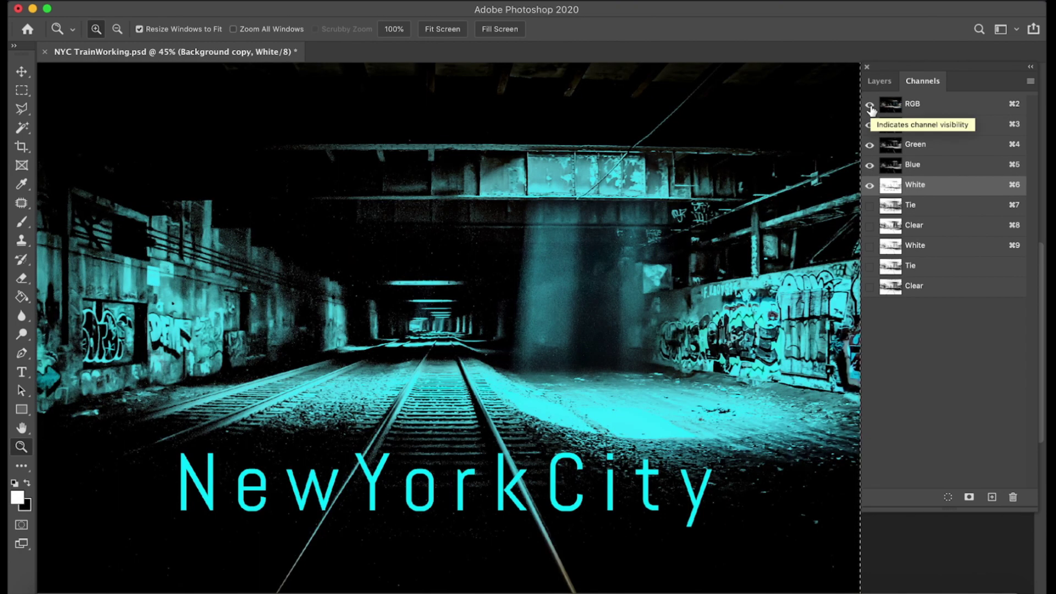
left_click(869, 185)
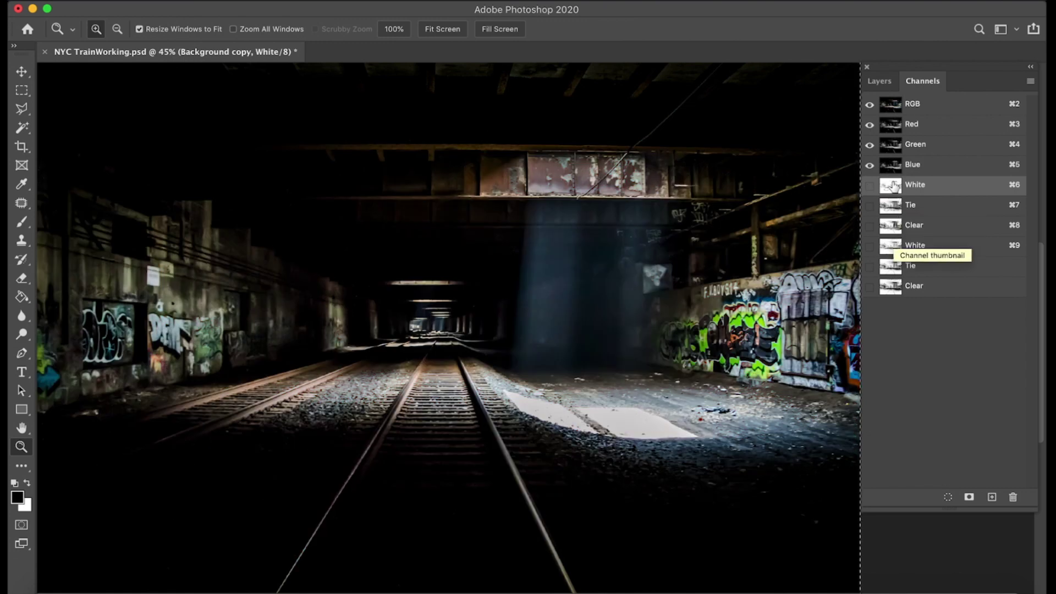
left_click(894, 251)
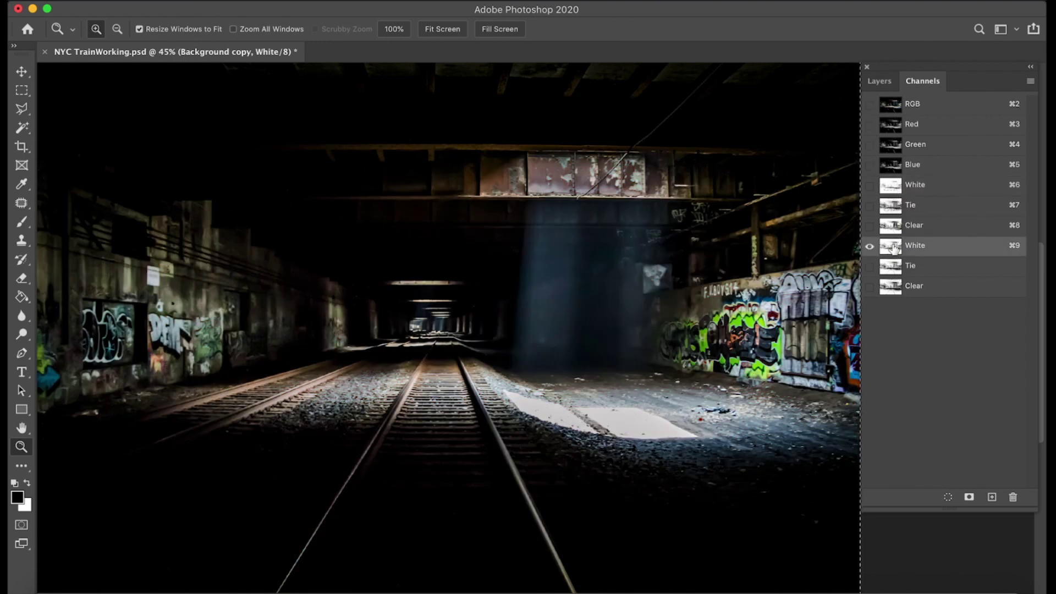
left_click(897, 183)
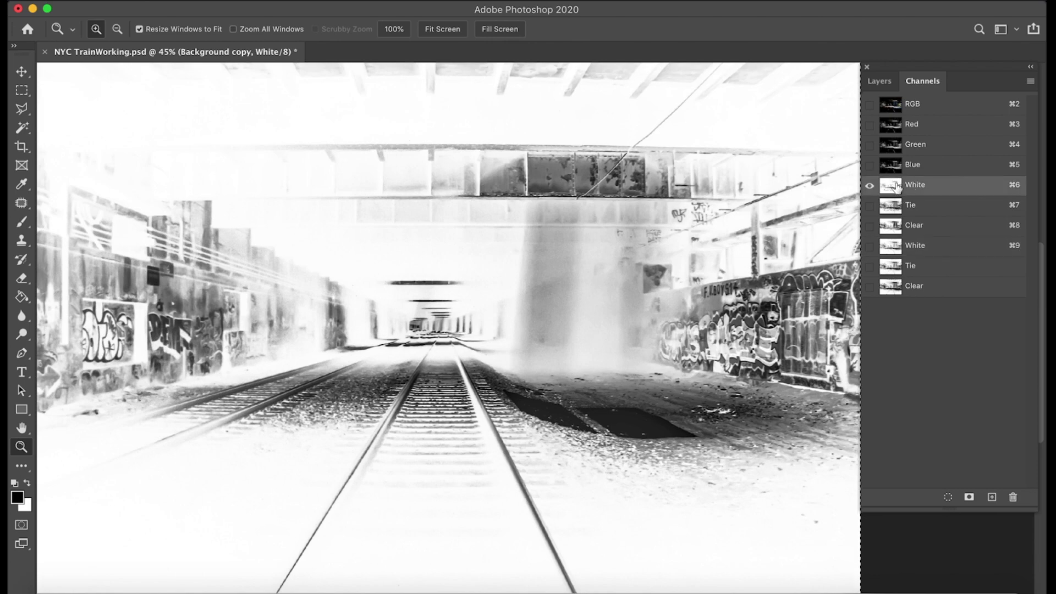
left_click(894, 251)
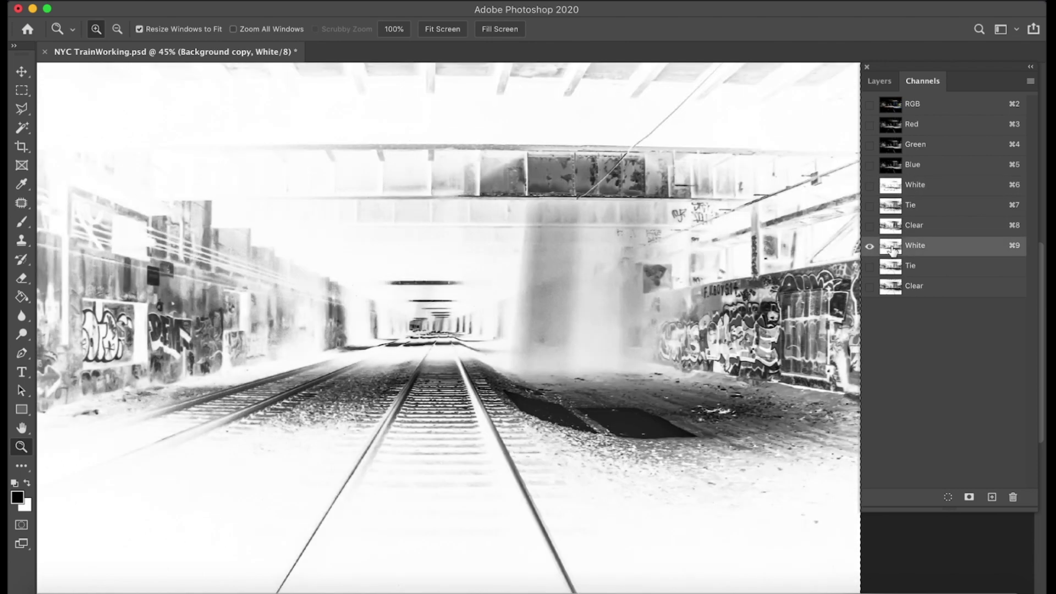
left_click(892, 189)
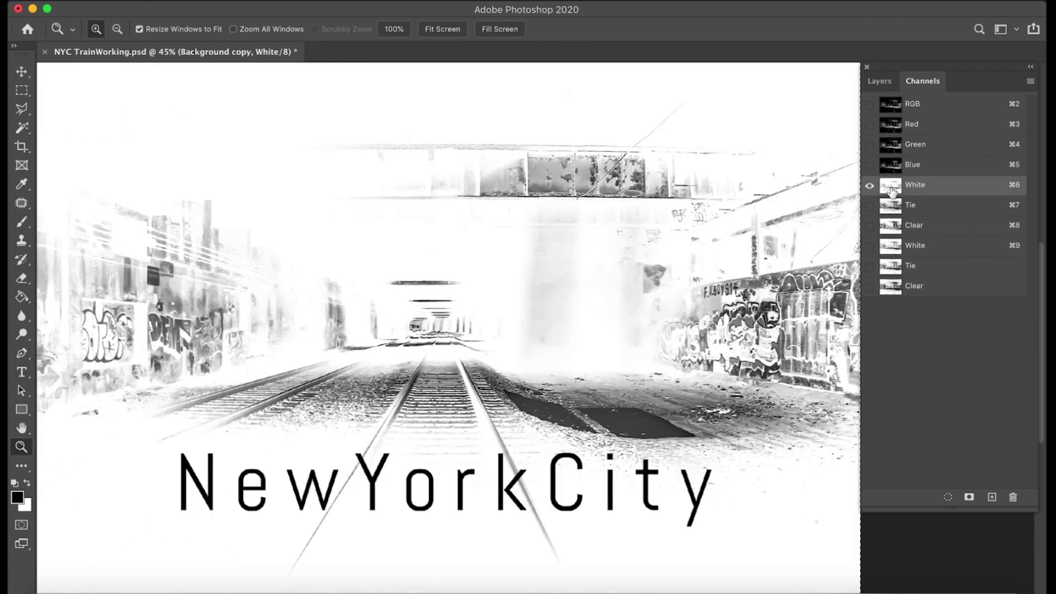
- Adjust the new White channel's Levels, setting the white input to 214 and the midtones to 1.21
left_click(891, 249)
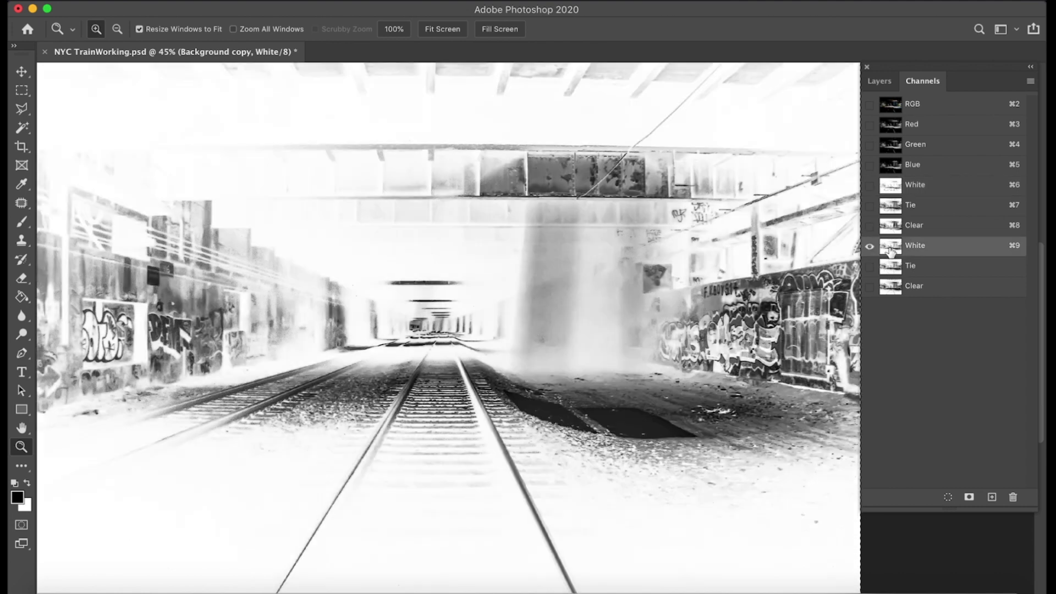
key("super+l")
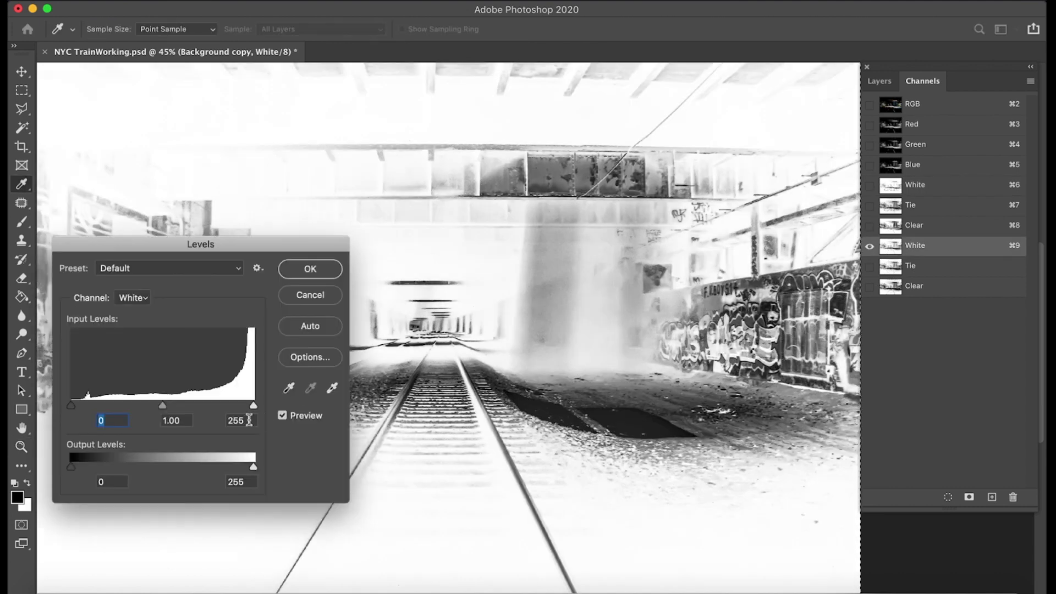
left_click_drag(254, 408, 225, 410)
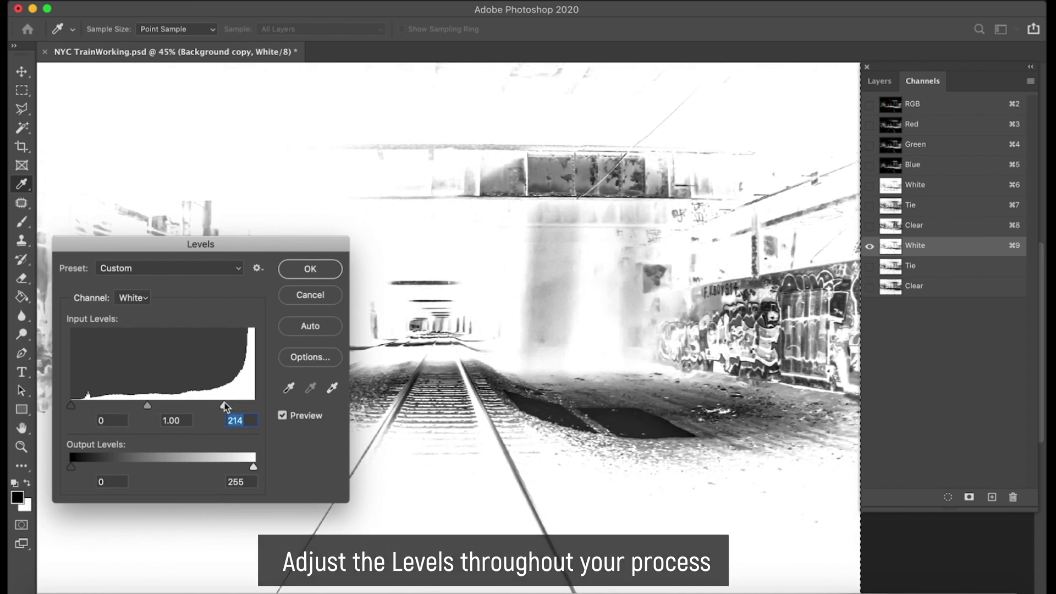
left_click_drag(148, 407, 138, 410)
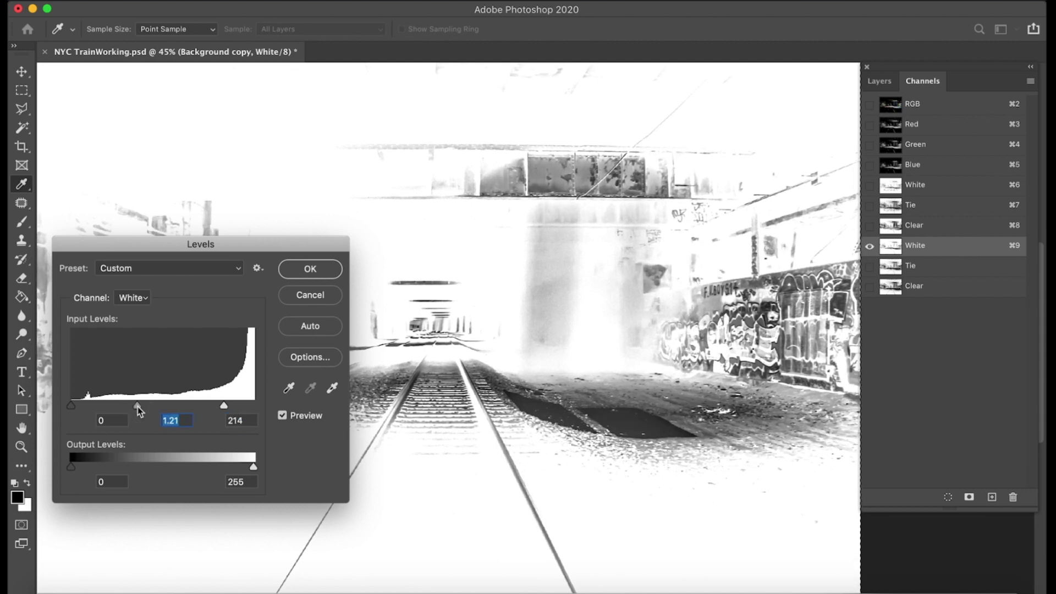
left_click(310, 269)
key("z")
- Compare the adjusted White channel with the original White channel, and delete the adjusted one
left_click(896, 188)
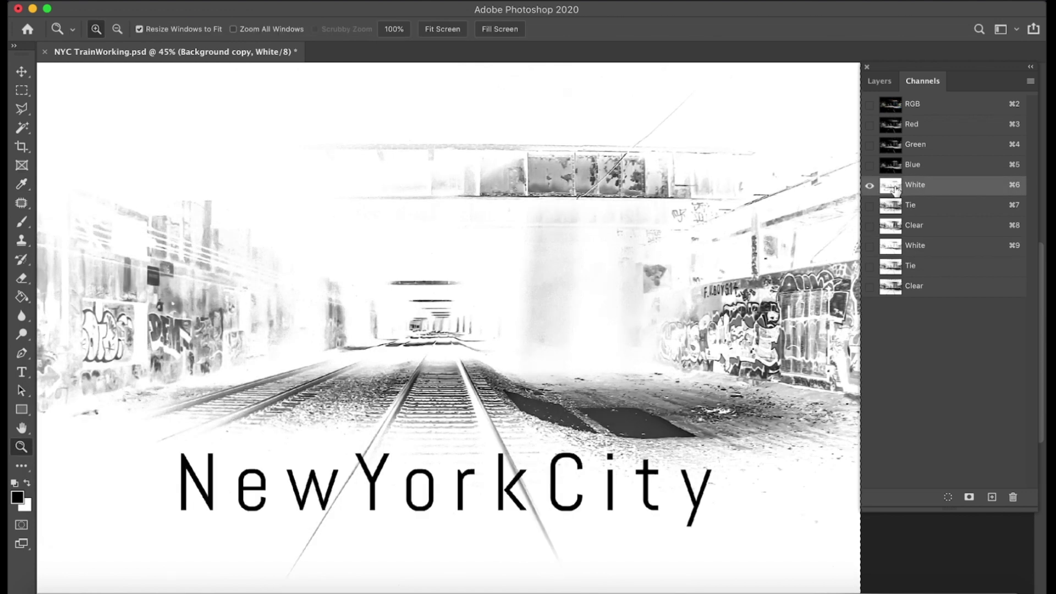
left_click(892, 245)
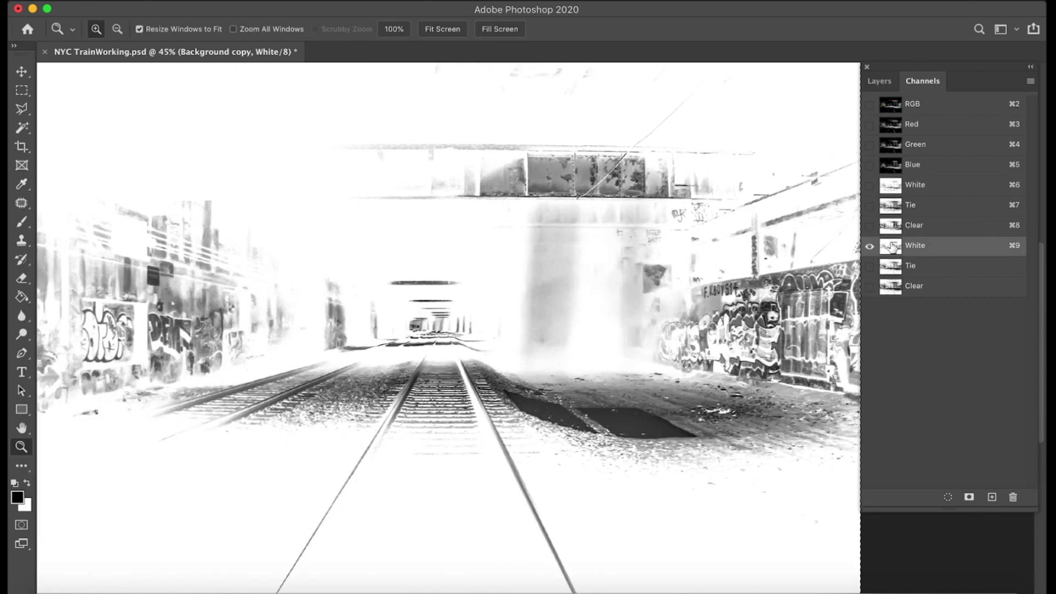
key("Delete")
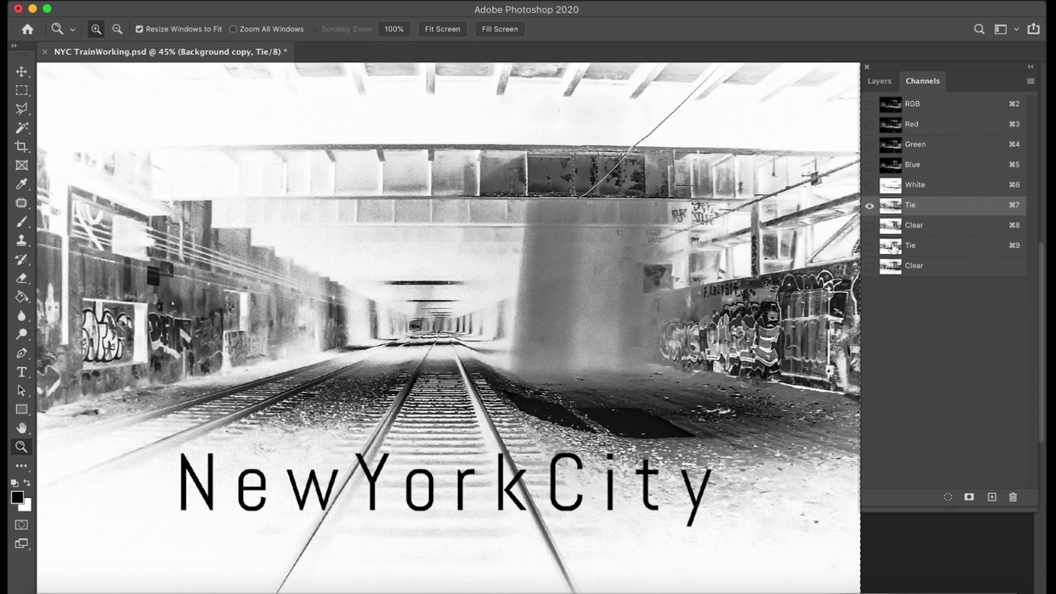
- Compare the new Tie and Clear channels with their original counterparts, also viewing the RGB composite
left_click(893, 247)
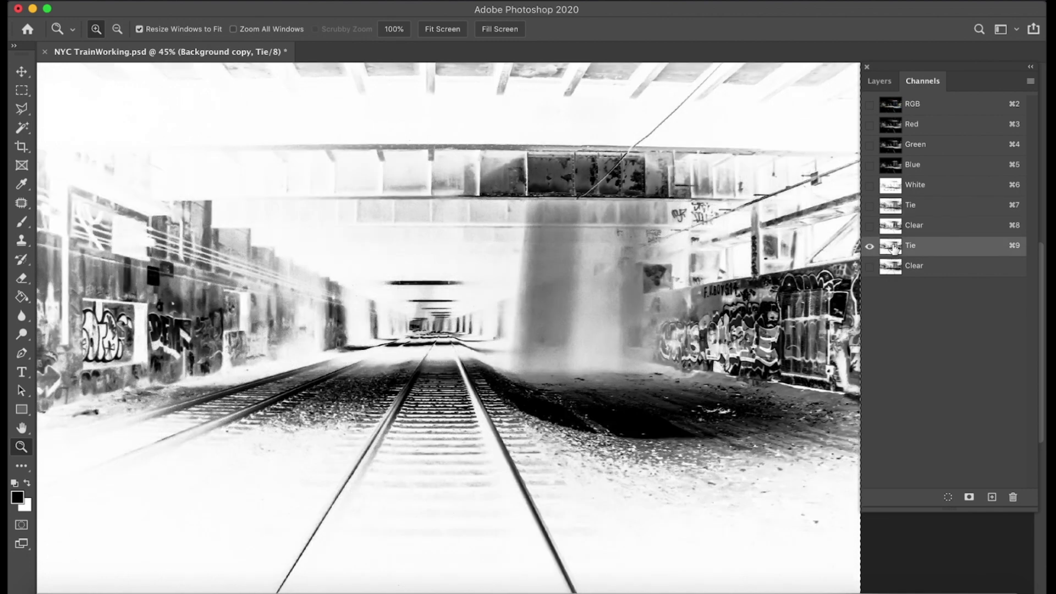
left_click(889, 207)
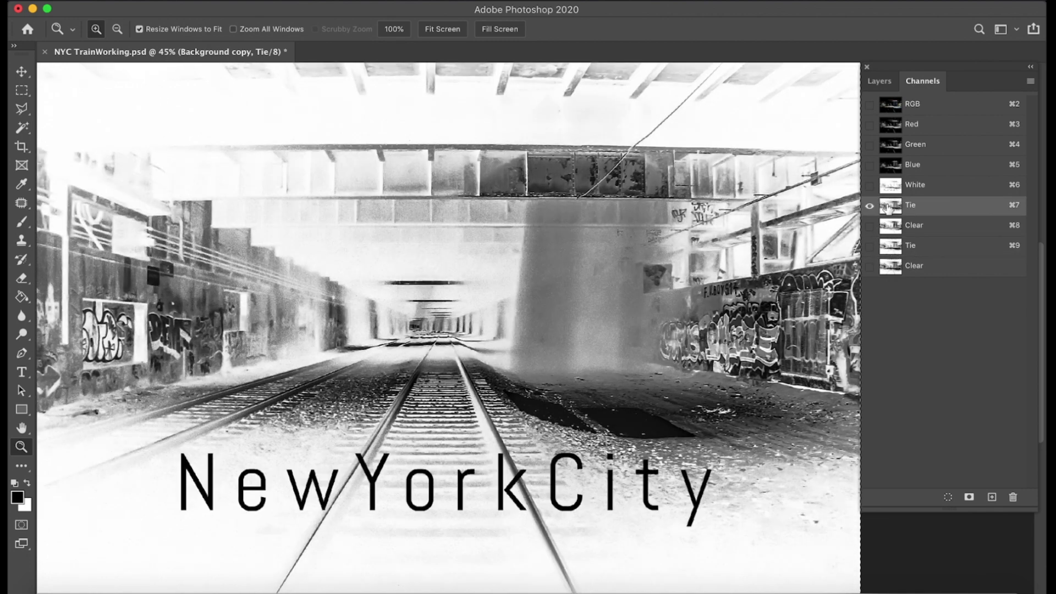
left_click(891, 250)
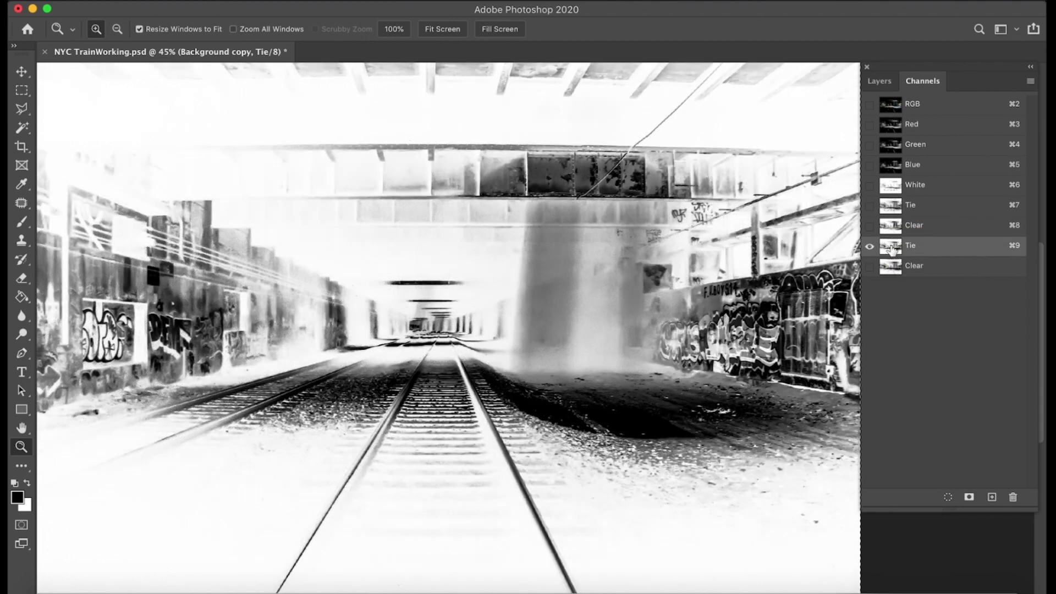
left_click(891, 104)
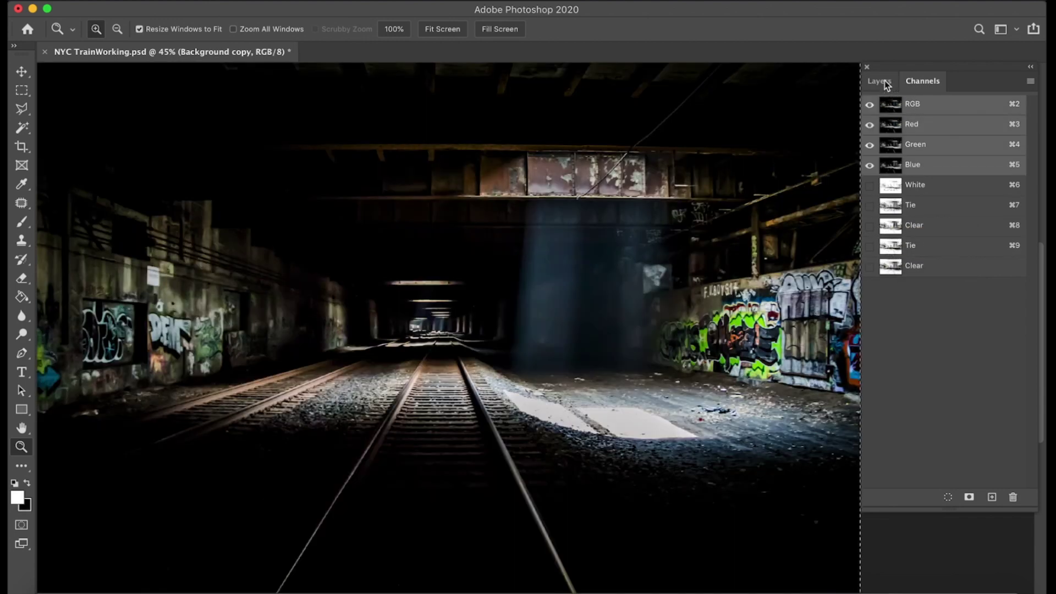
left_click(892, 209)
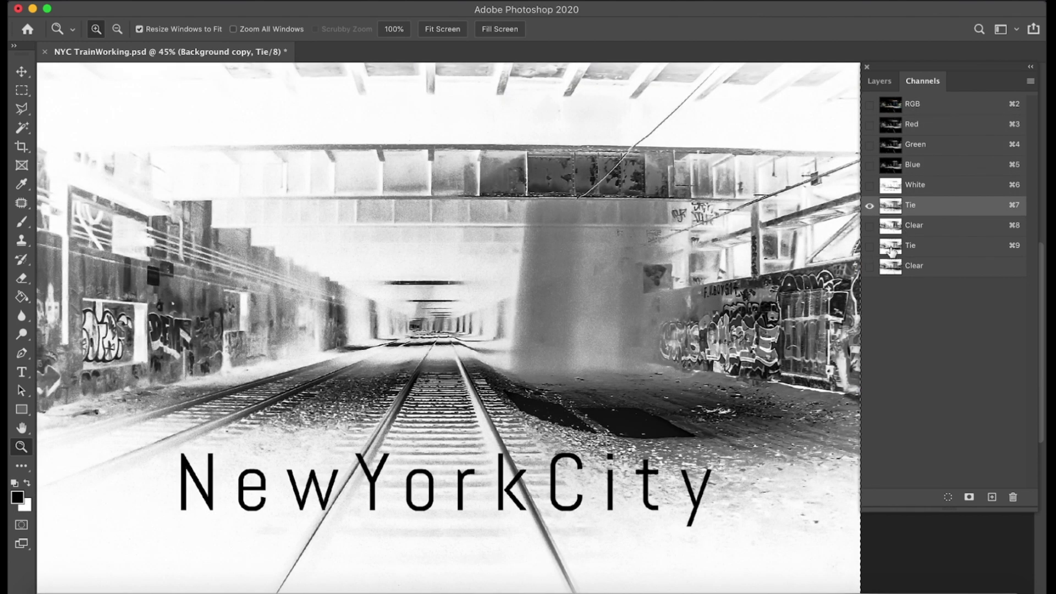
left_click(892, 251)
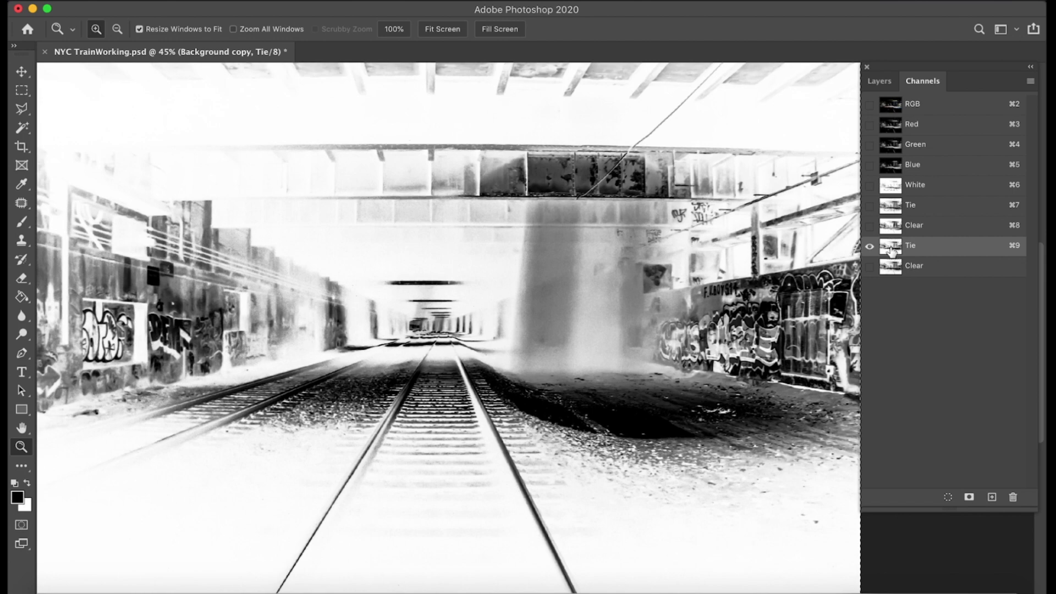
left_click(893, 270)
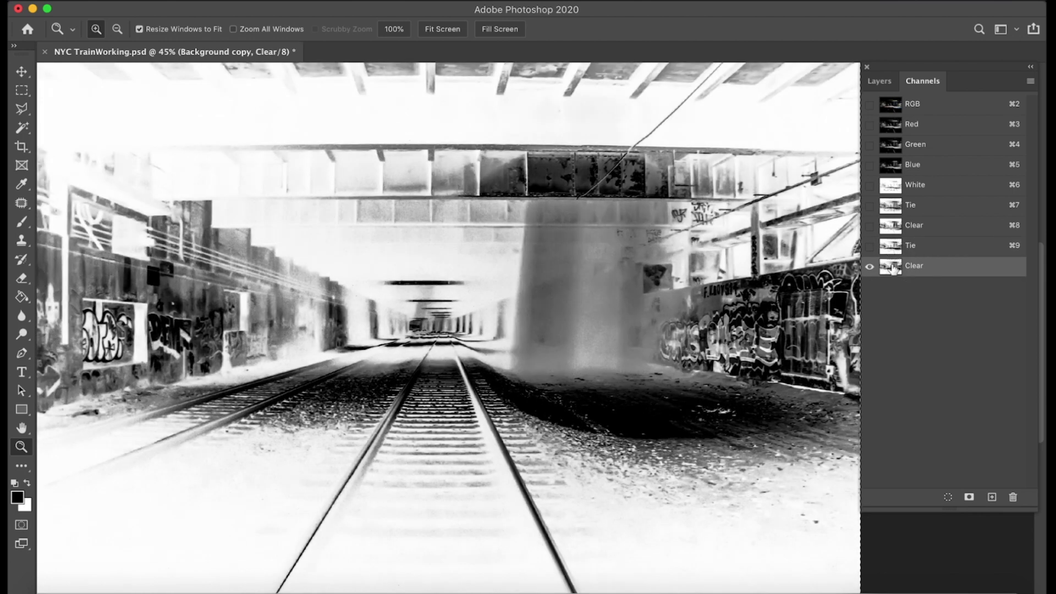
left_click(894, 225)
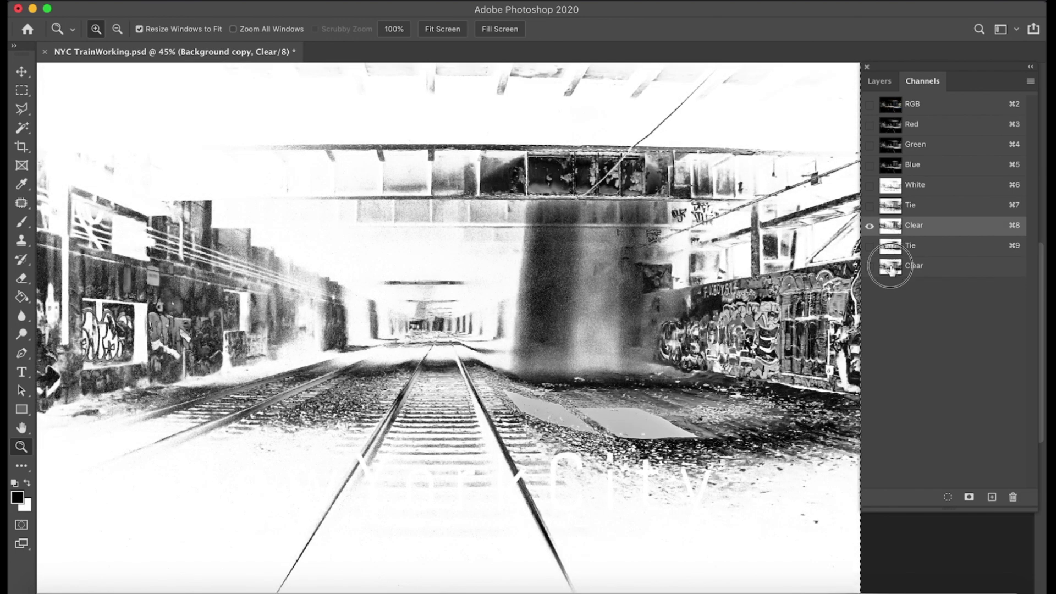
left_click(892, 270)
left_click(892, 222)
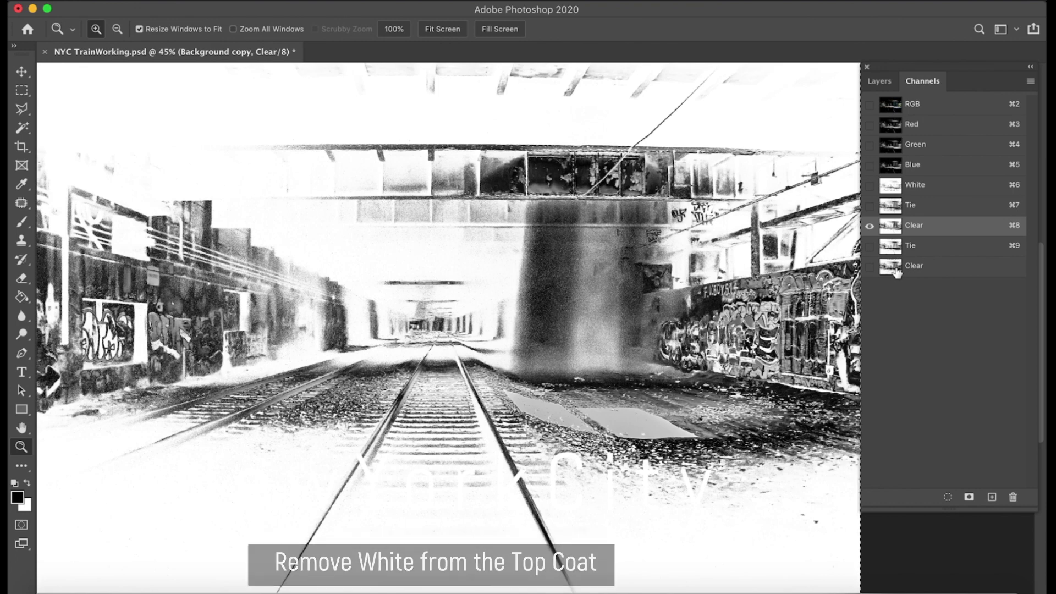
- Compare the new Clear channel with the original White and Clear channels
left_click(891, 186)
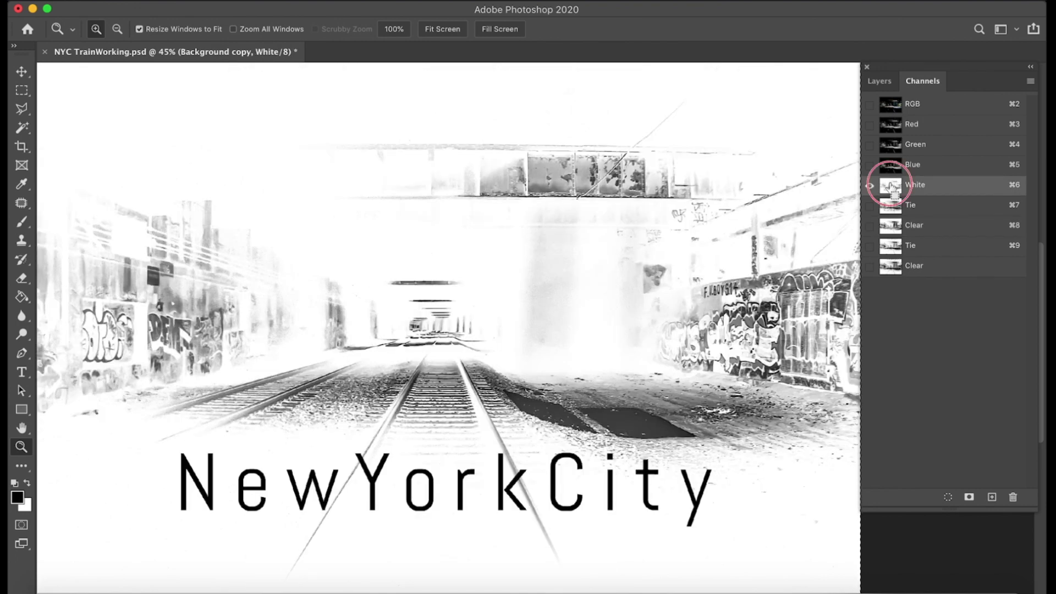
left_click(891, 266)
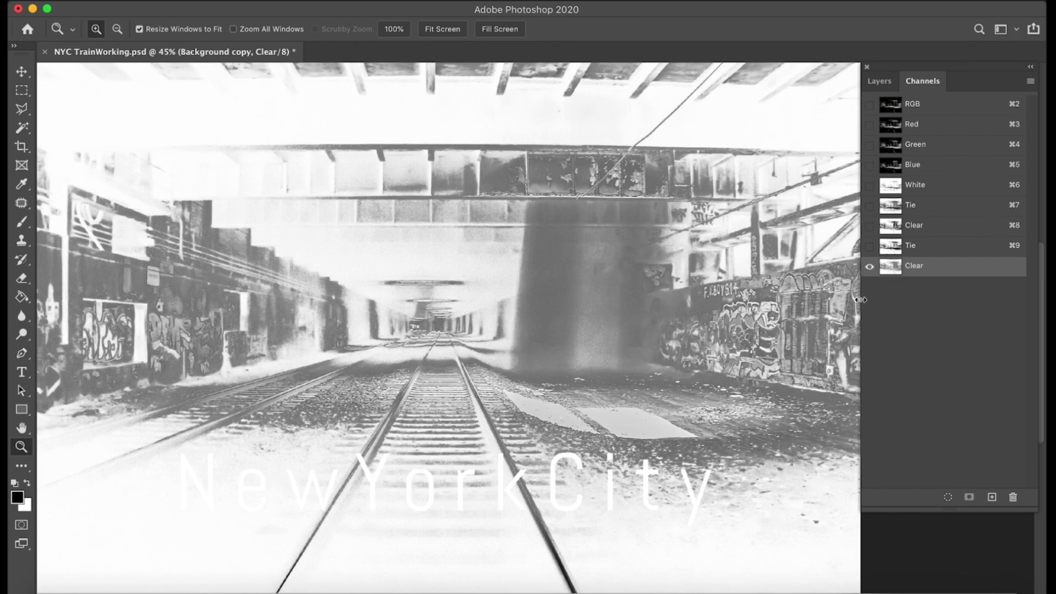
left_click(891, 230)
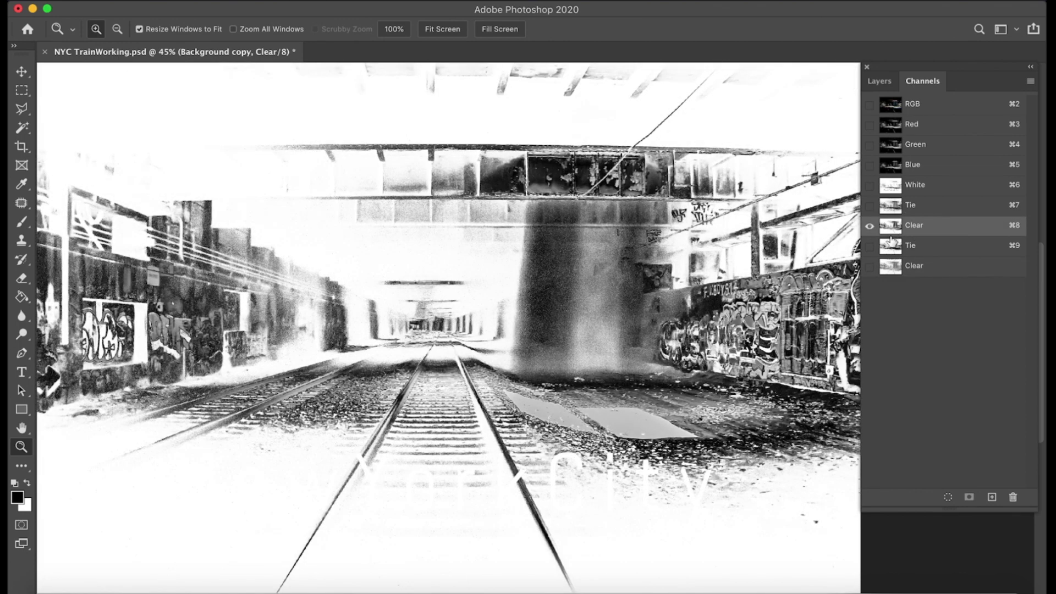
left_click(893, 269)
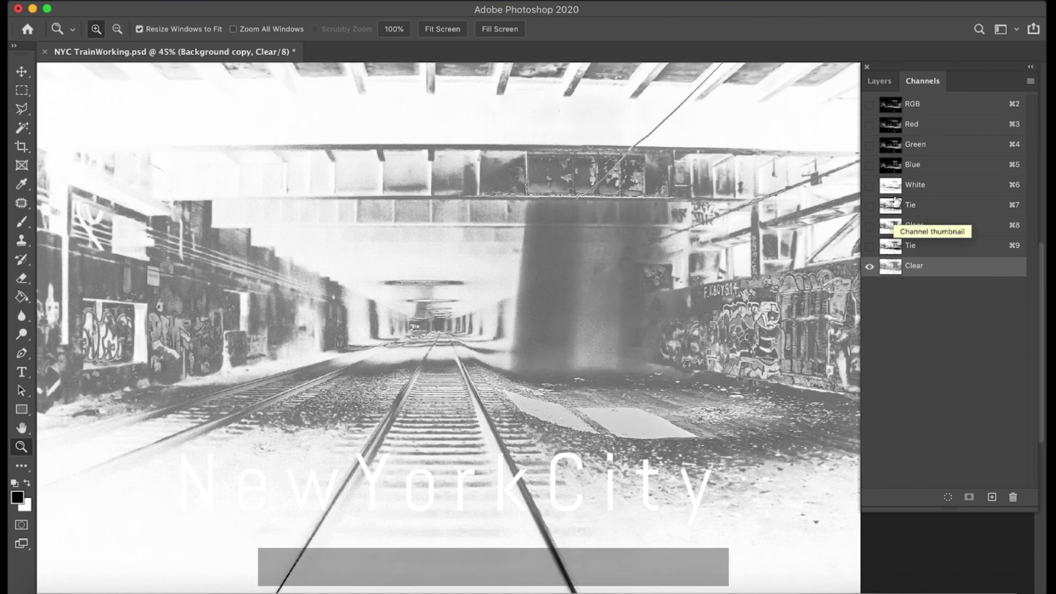
- Darken the new Clear channel with Levels by adjusting its midtones and raising its black input
key("super+l")
mouse_move(162, 406)
left_mouse_down()
mouse_move(179, 416)
mouse_move(149, 407)
left_mouse_up()
left_click_drag(71, 405, 140, 404)
left_click(310, 268)
key("z")
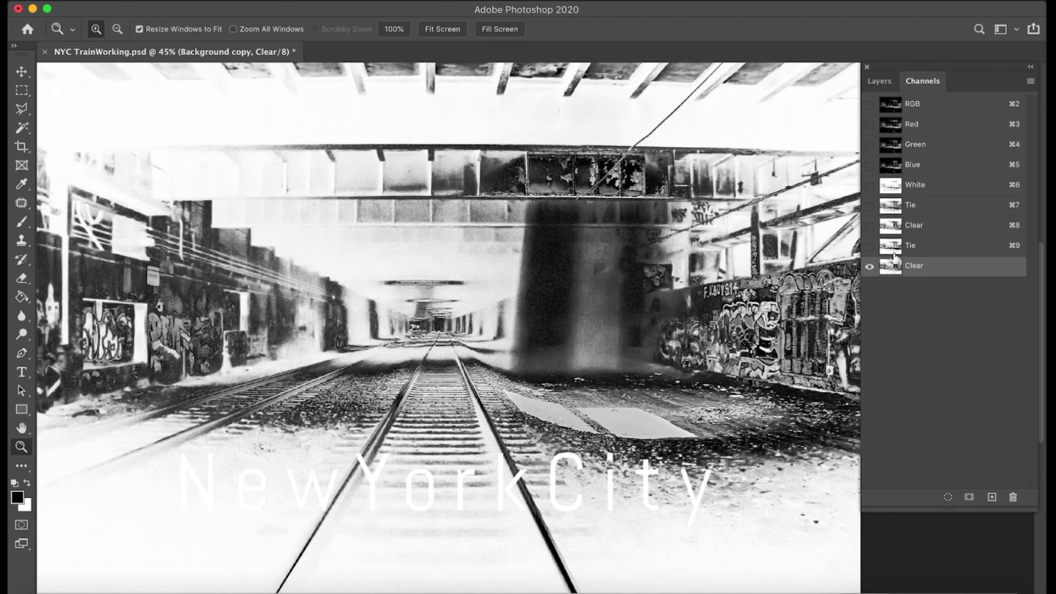
- Compare the adjusted Clear channel with the original Clear channel, and delete the adjusted one
left_click(894, 230)
left_click(894, 270)
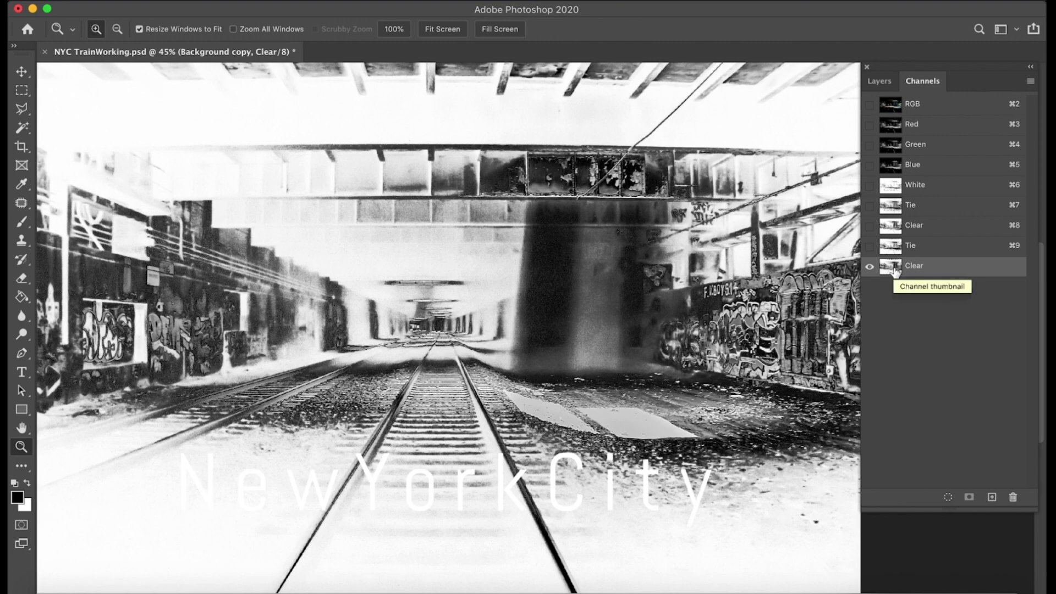
left_click_drag(892, 268, 1012, 495)
- View the new Tie channel alone and over the RGB image, and hide it to show only the RGB composite
left_click(869, 246)
left_click(901, 247)
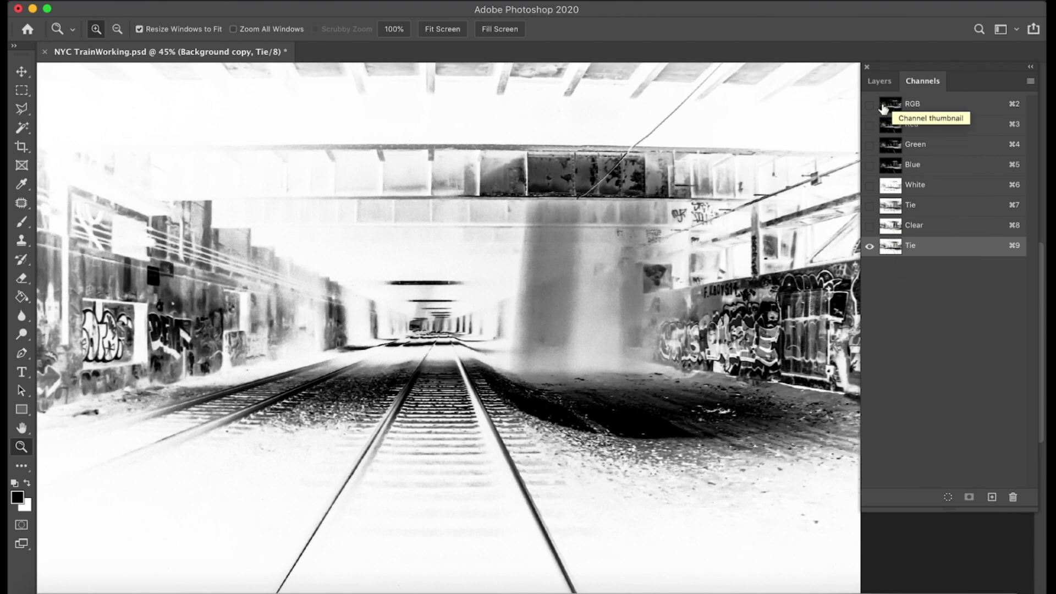
left_click(869, 107)
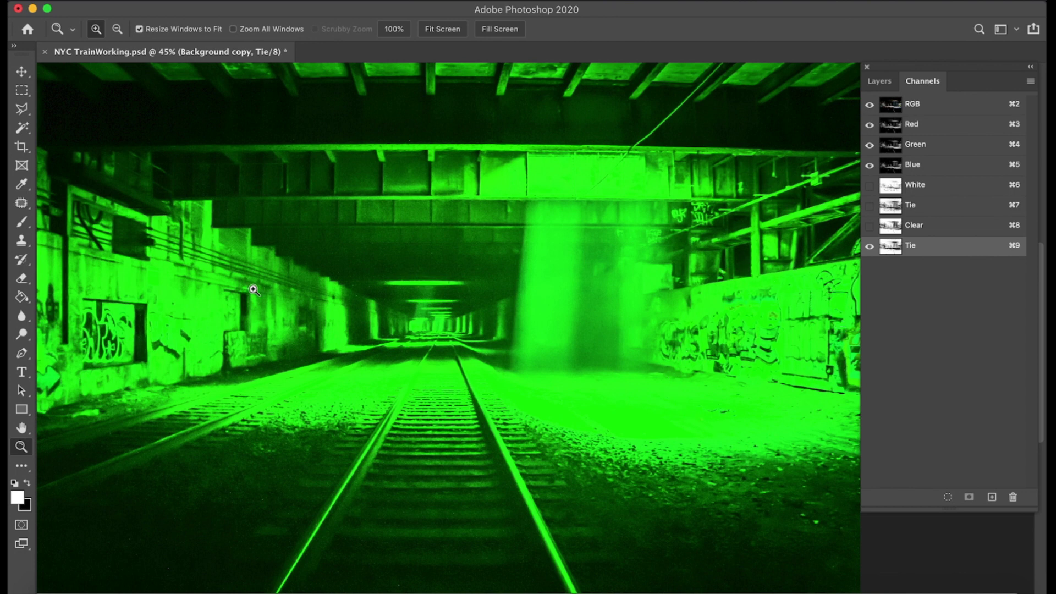
left_click(870, 247)
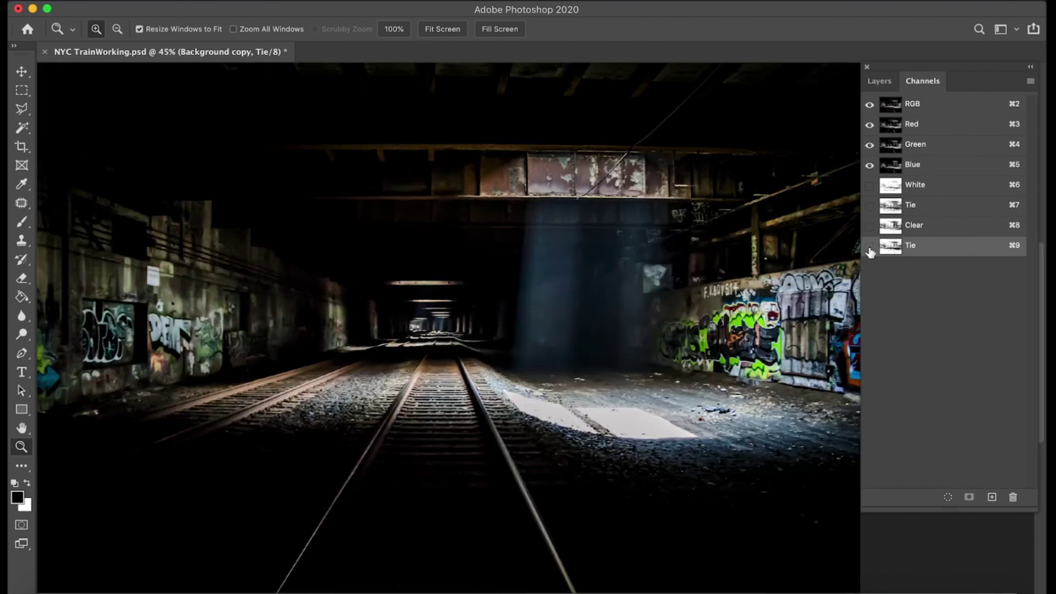
- Compare the original Tie channel containing the NewYorkCity text with the new Tie channel, switching between them several times
left_click(899, 207)
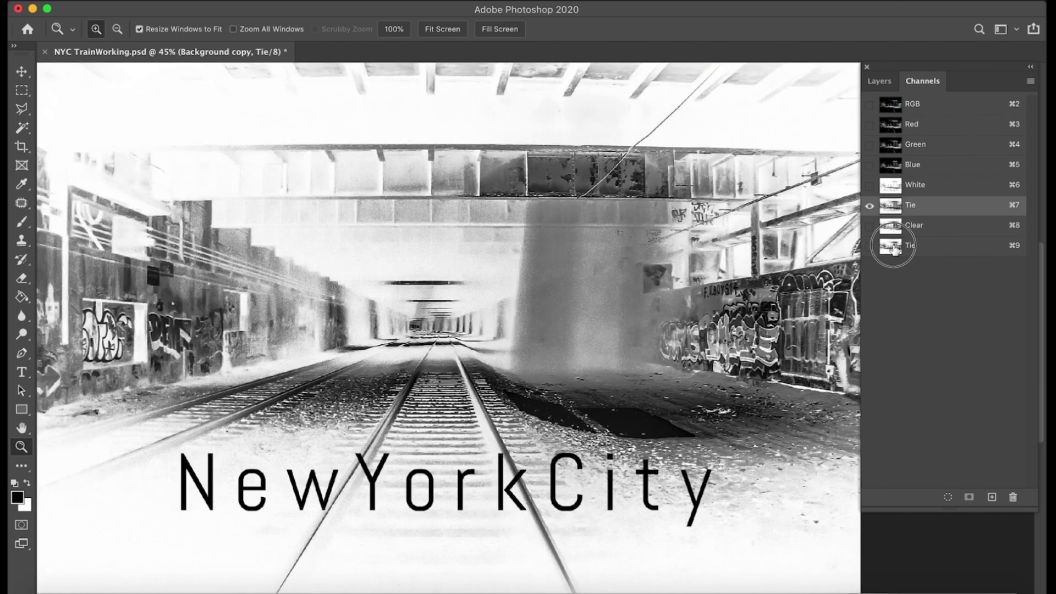
left_click(896, 245)
left_click(896, 205)
left_click(891, 247)
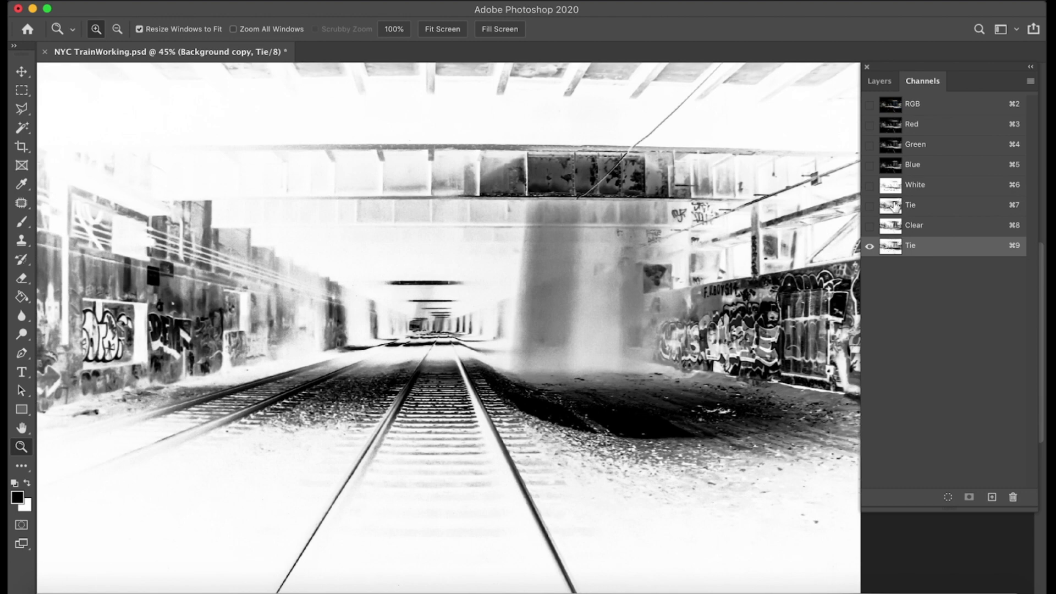
left_click(895, 207)
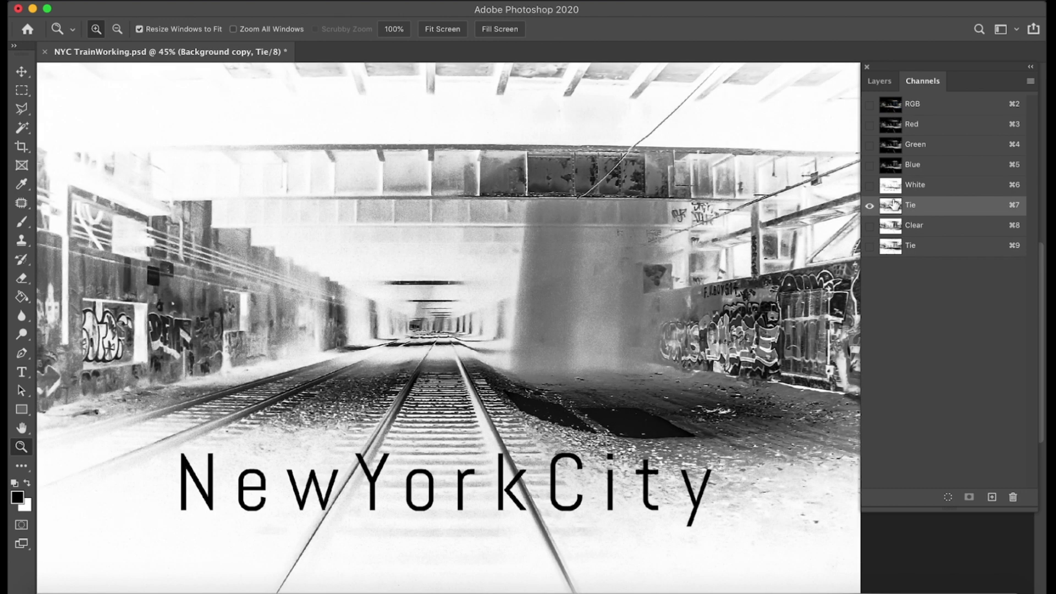
left_click(891, 248)
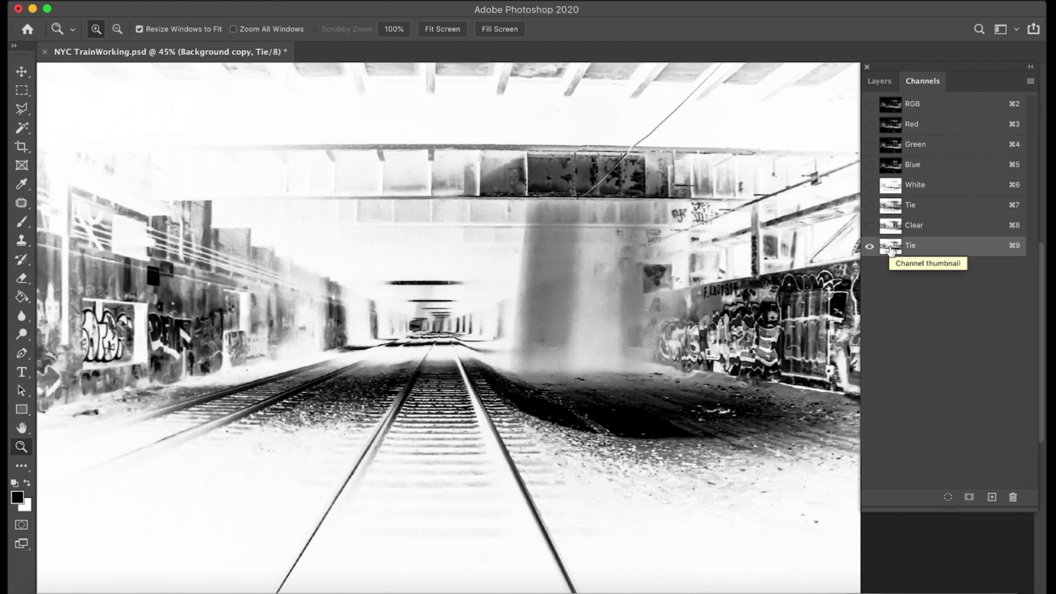
left_click(893, 206)
left_click(892, 246)
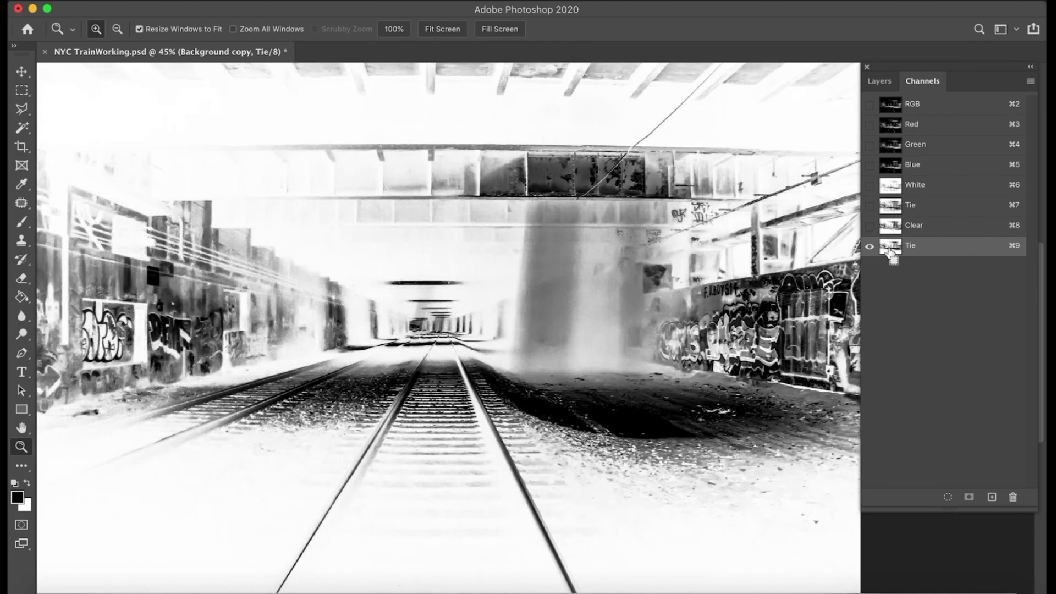
- Adjust the new Tie channel's Levels, setting the midtones to 1.37 and the white input to 251
key("super+l")
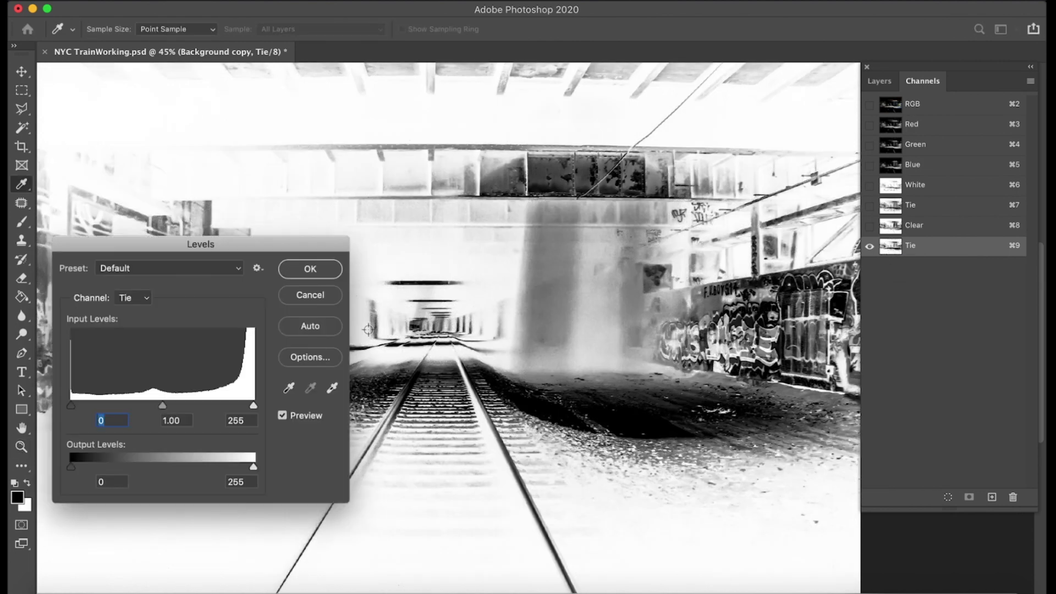
left_click_drag(151, 407, 142, 407)
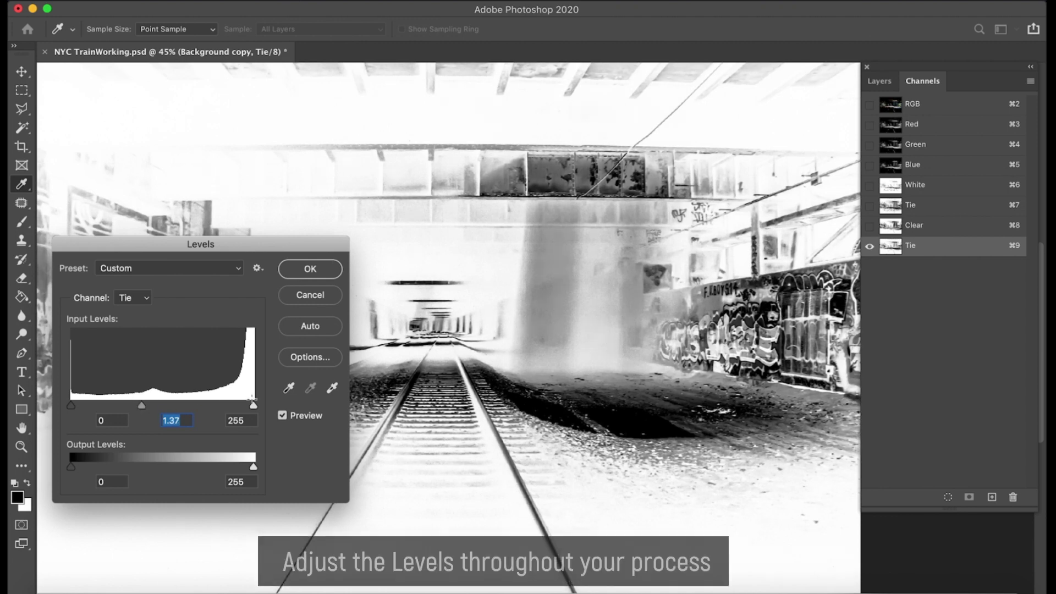
left_click_drag(253, 407, 253, 407)
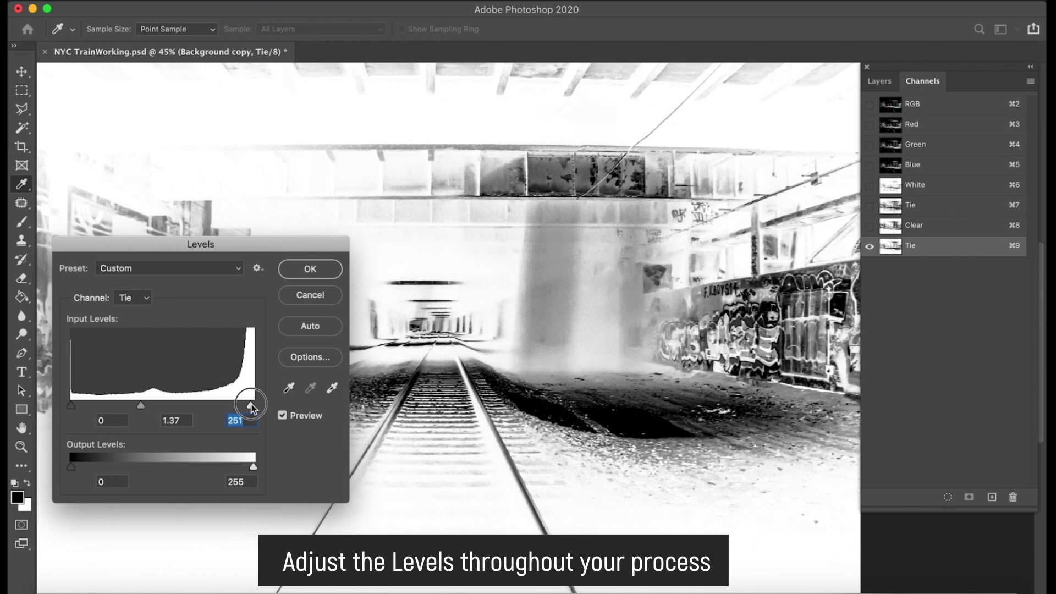
left_click(334, 273)
key("z")
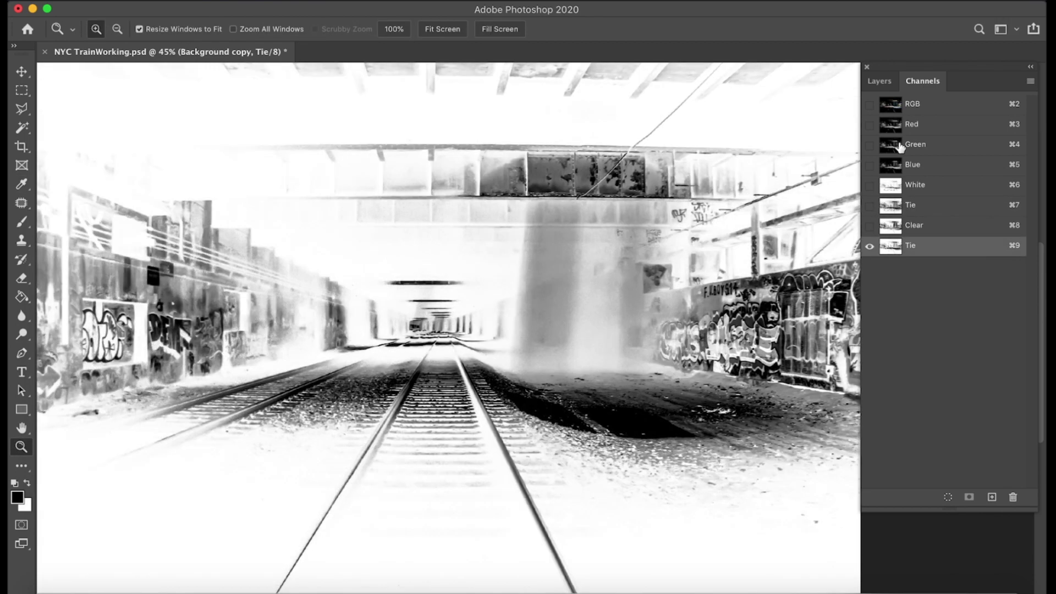
- Compare the original and adjusted Tie channels as overlays on the RGB image
left_click(897, 105)
left_click(870, 208)
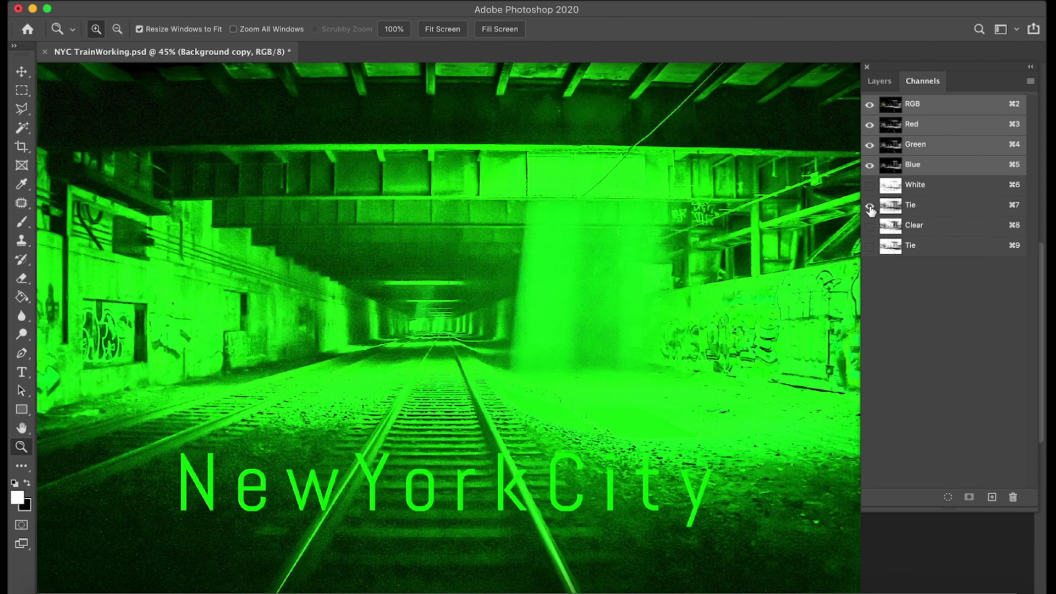
left_click(869, 207)
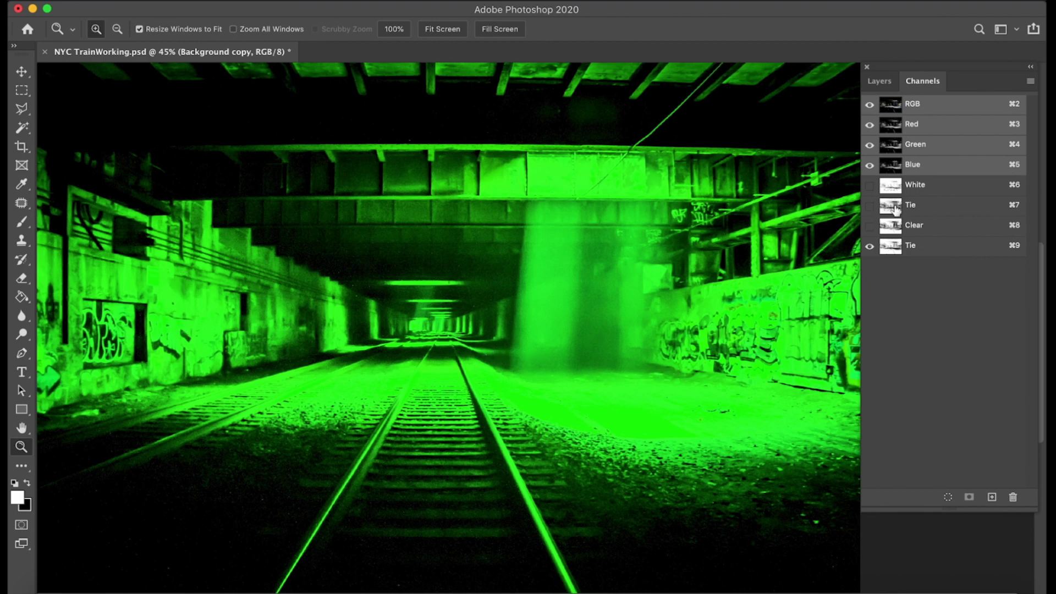
- Set the original Tie channel's white input to 249 in Levels, and delete the new Tie channel
left_click(895, 208)
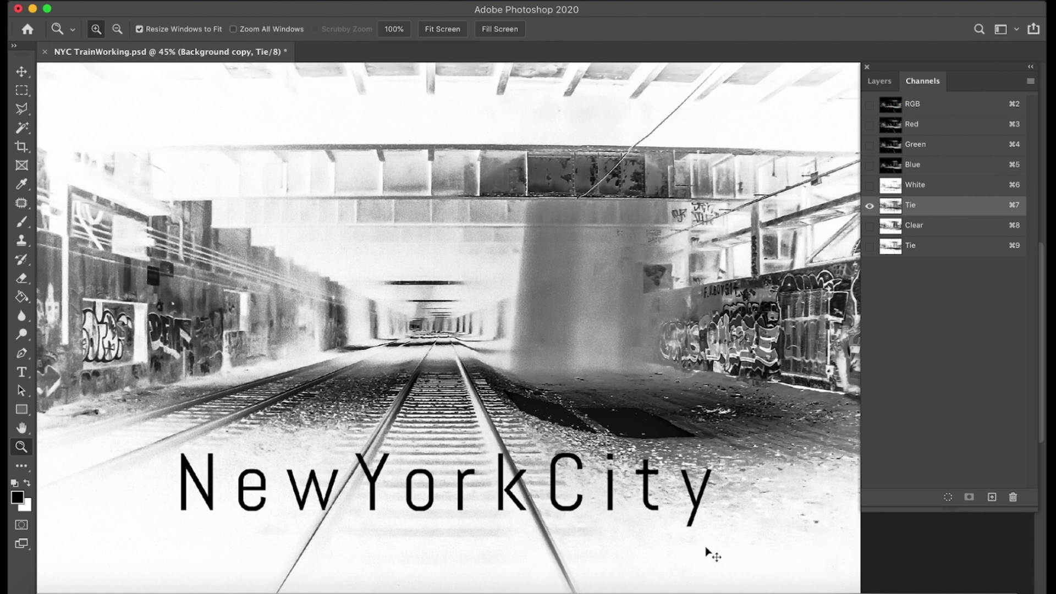
key("super+l")
left_click_drag(246, 406, 250, 406)
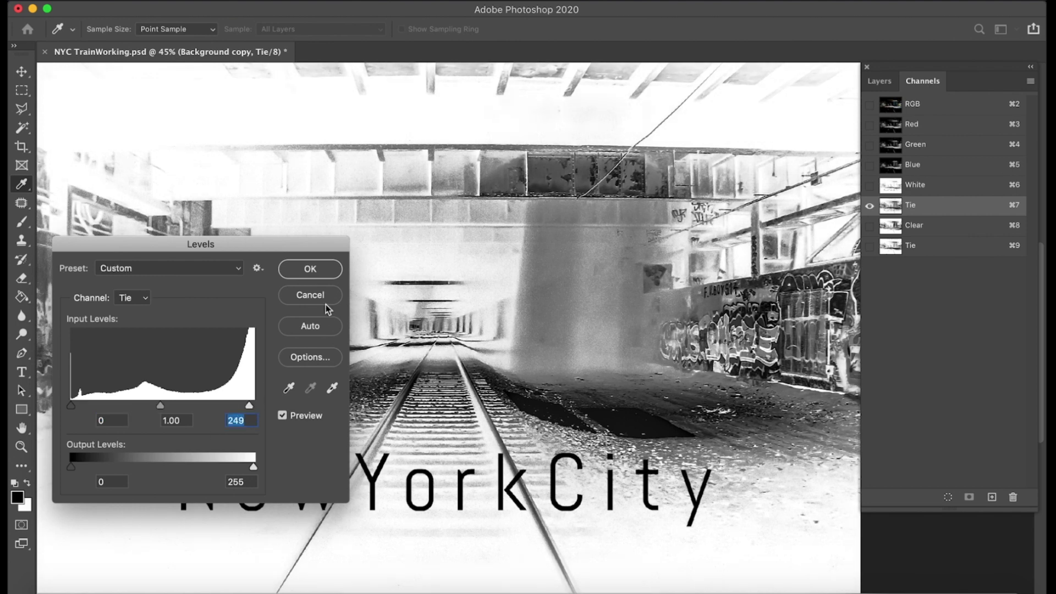
left_click(324, 272)
left_click_drag(890, 249, 1013, 497)
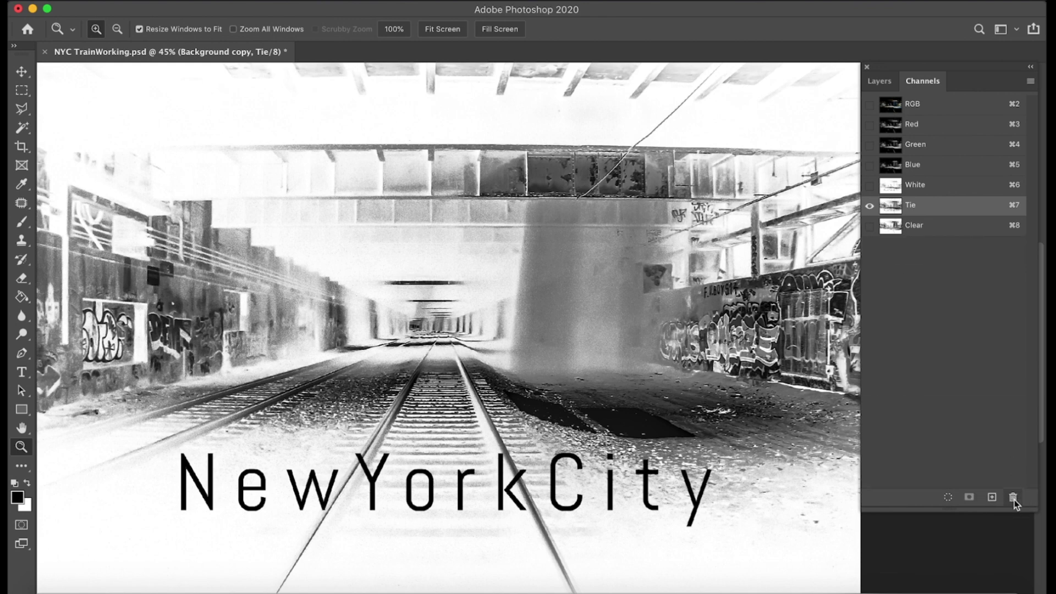
- Review the White, Tie and Clear channels individually and overlaid on the RGB image, ending with the RGB composite alone
left_click(893, 185)
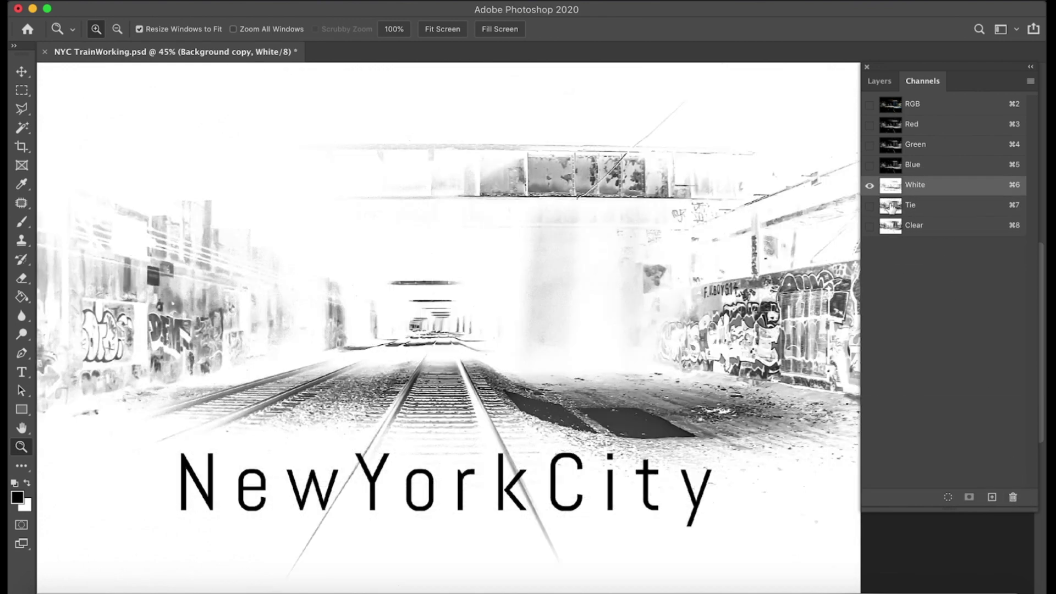
left_click(892, 206)
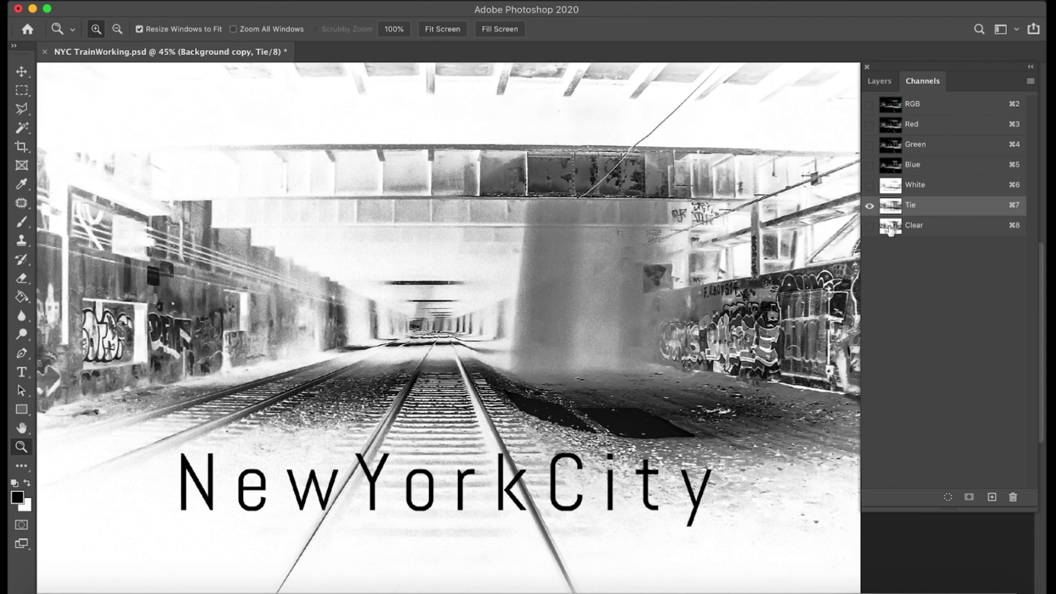
left_click(890, 228)
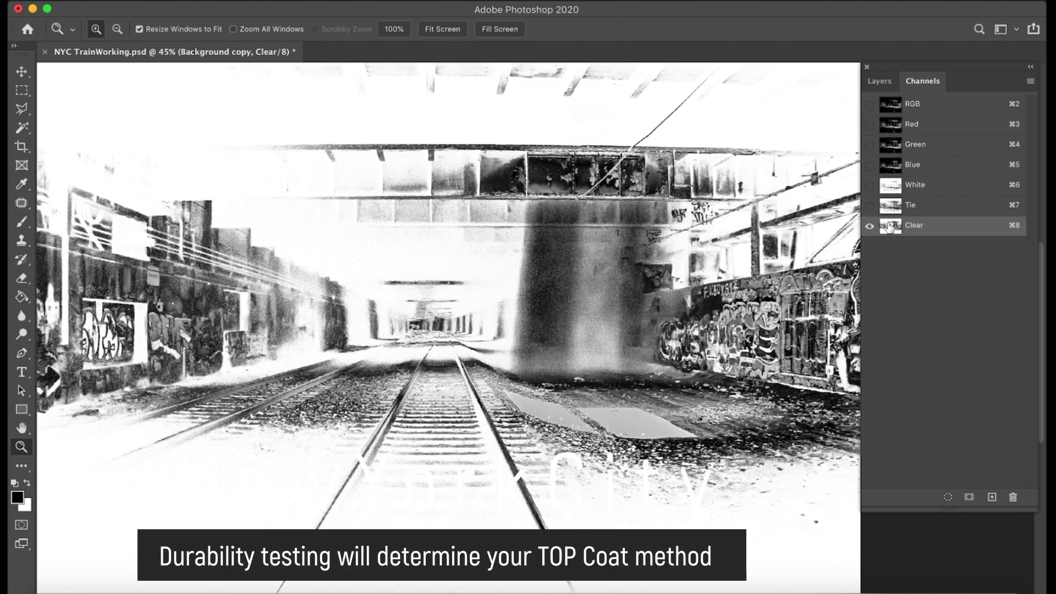
left_click(870, 186)
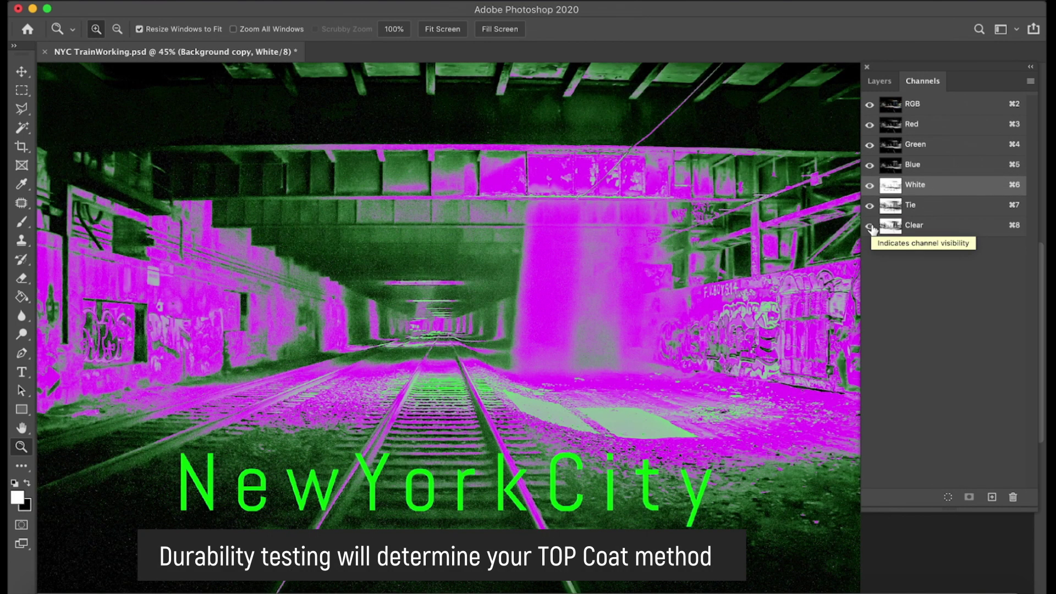
left_click(870, 226)
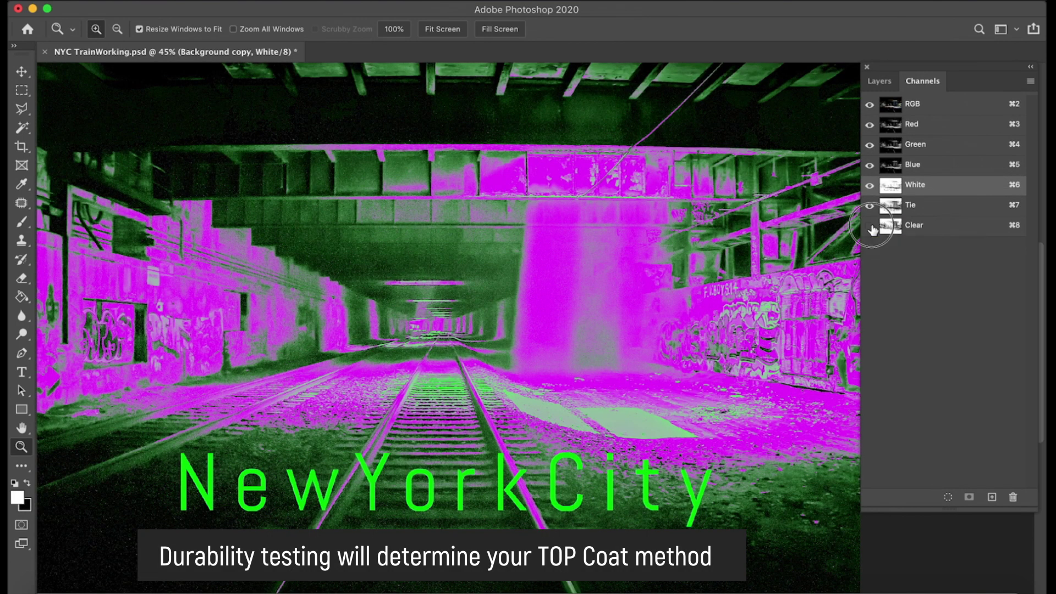
left_click(869, 205)
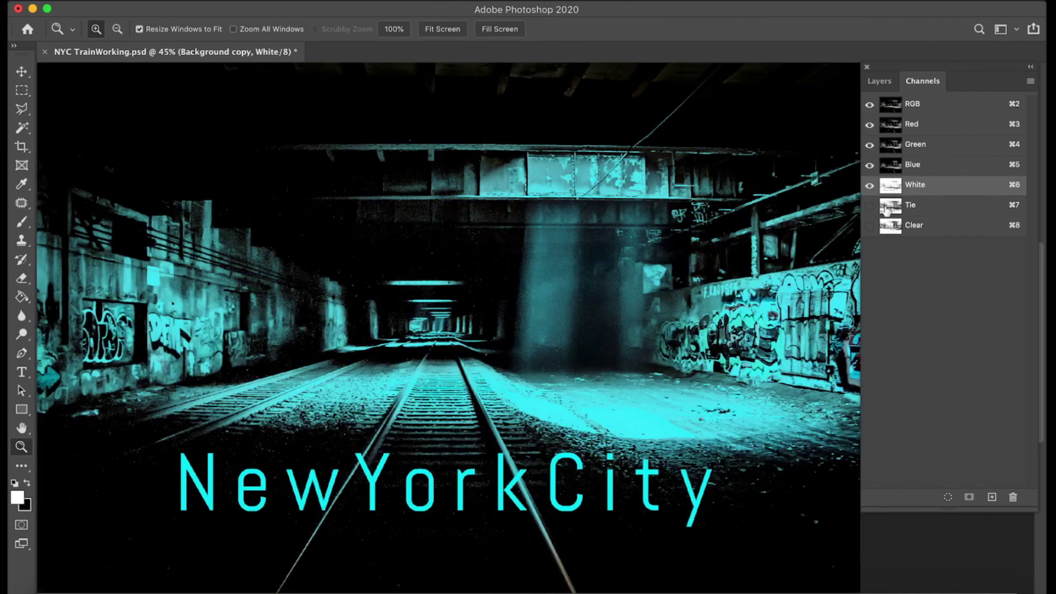
left_click(895, 107)
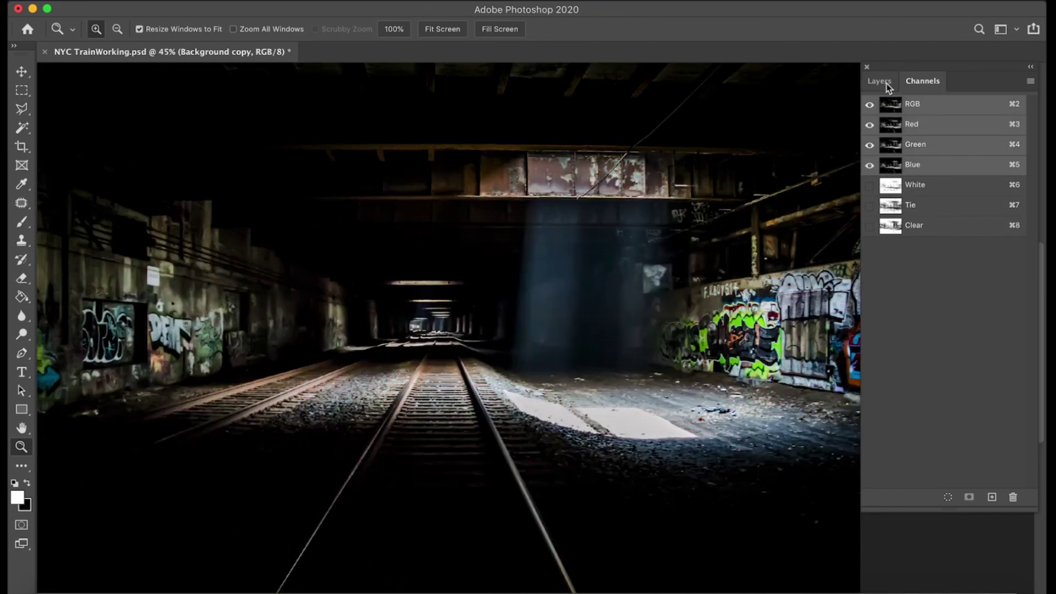
- Hide the black Layer 1 and check the Tie channel's coverage against the transparent Background copy image
left_click(879, 80)
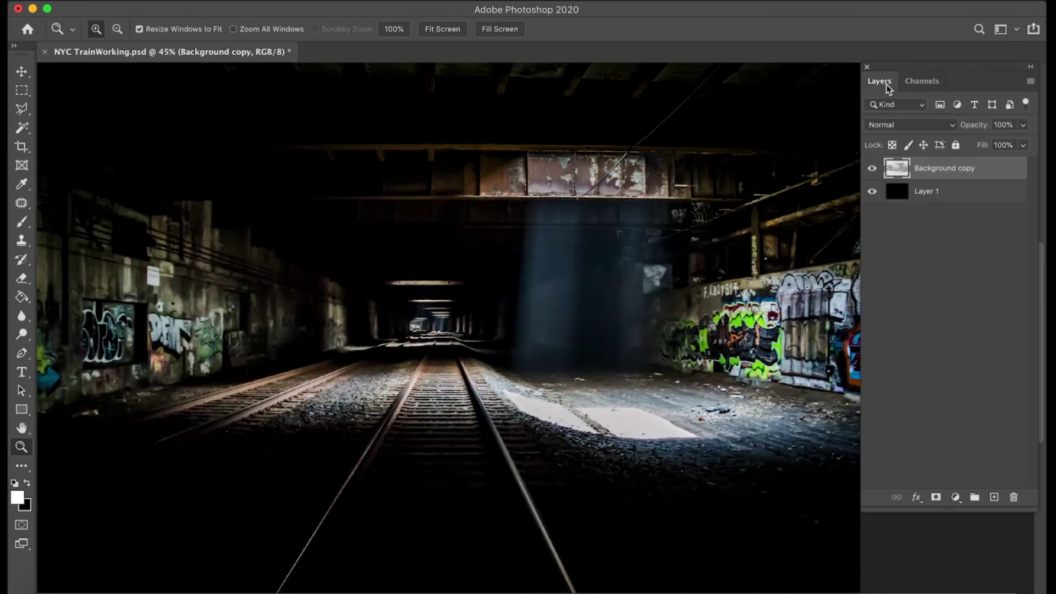
left_click(872, 192)
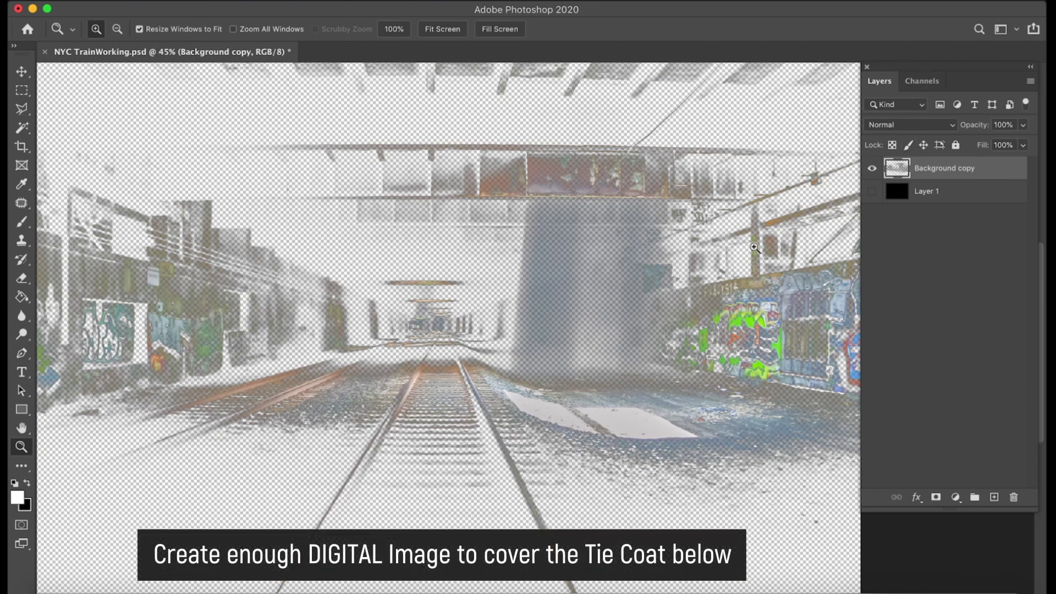
left_click(922, 81)
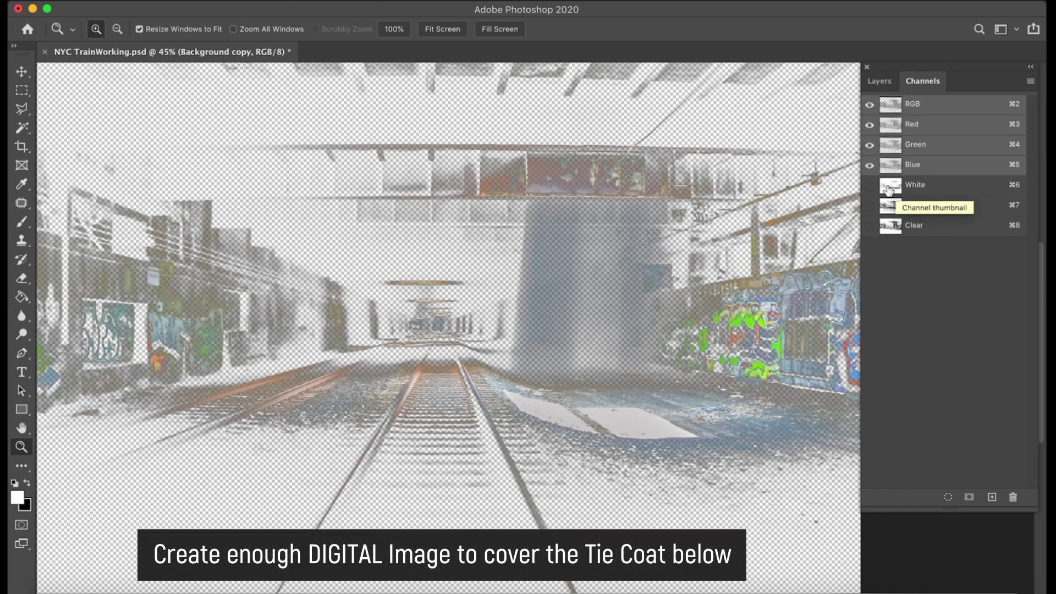
left_click(869, 205)
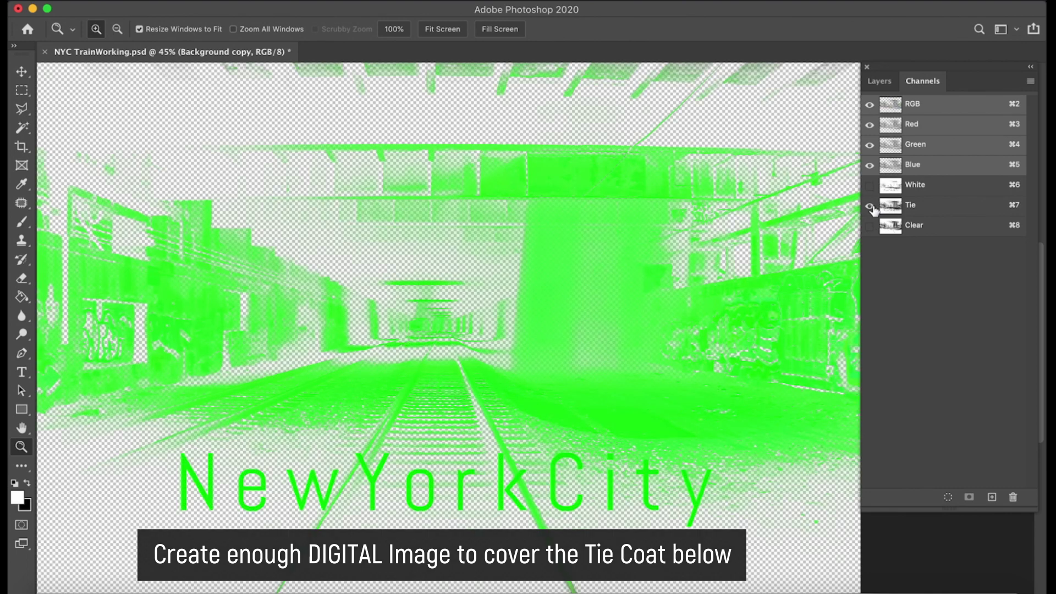
left_click(874, 210)
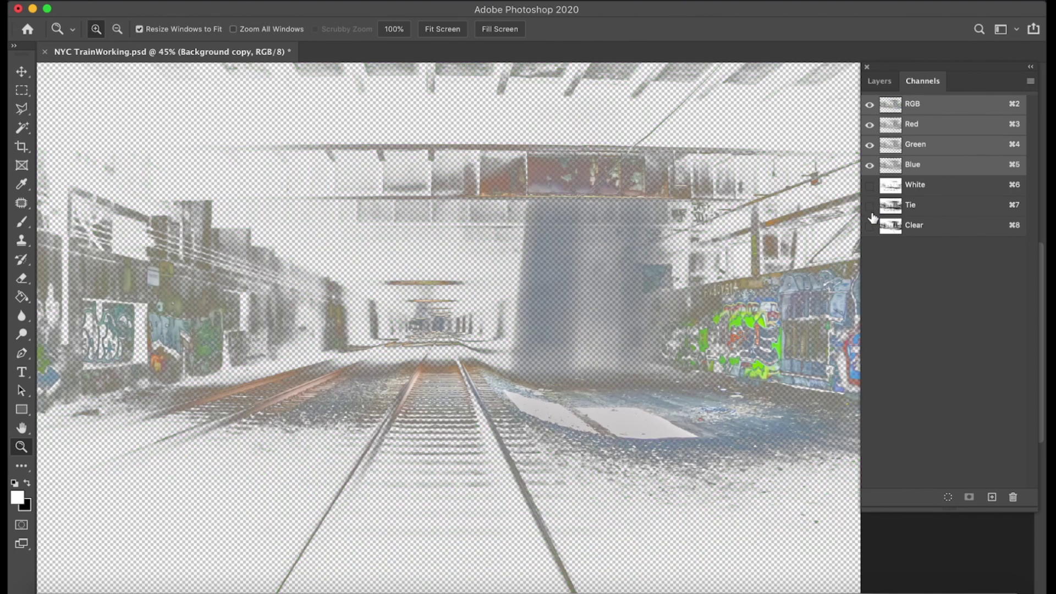
- View the Tie channel alone, return to the RGB composite and show the layer list
left_click(893, 207)
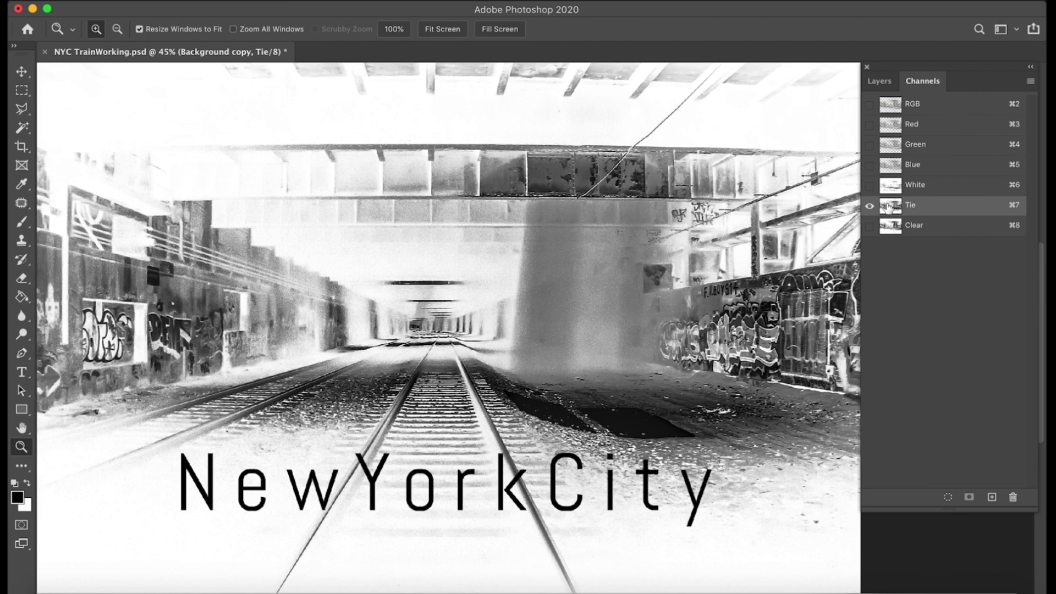
left_click(890, 105)
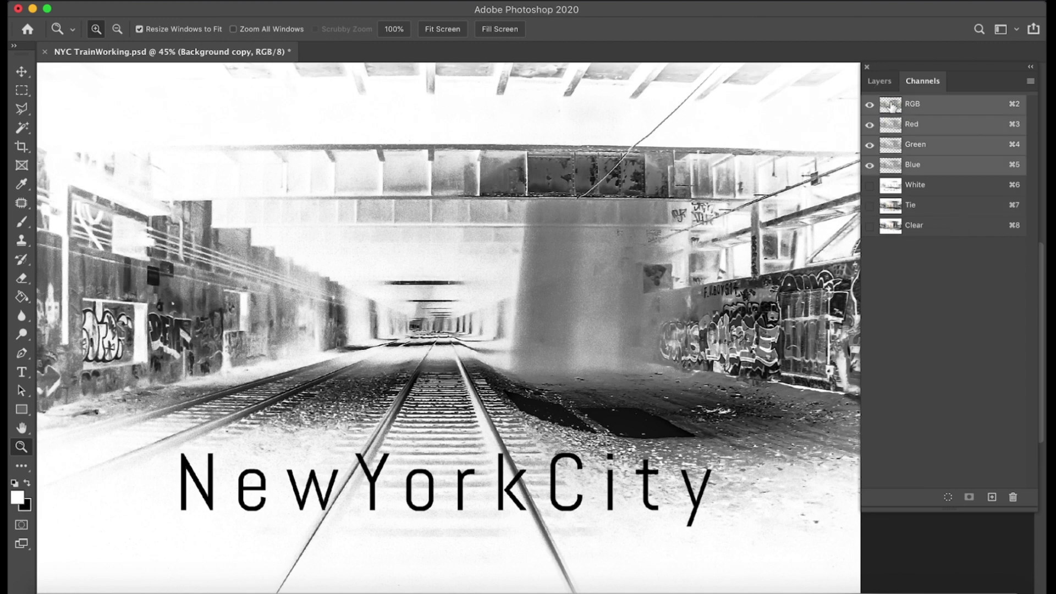
left_click(879, 81)
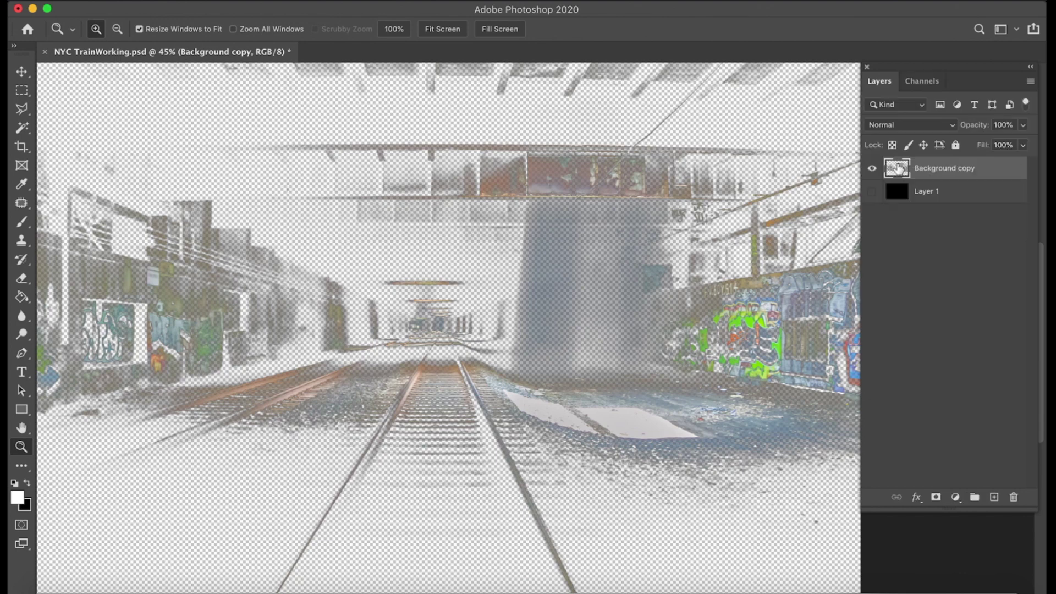
- Duplicate the Background copy layer until there are four stacked copies of the image above Layer 1
left_click(898, 168)
left_click_drag(986, 443, 993, 497)
left_click_drag(897, 176, 995, 499)
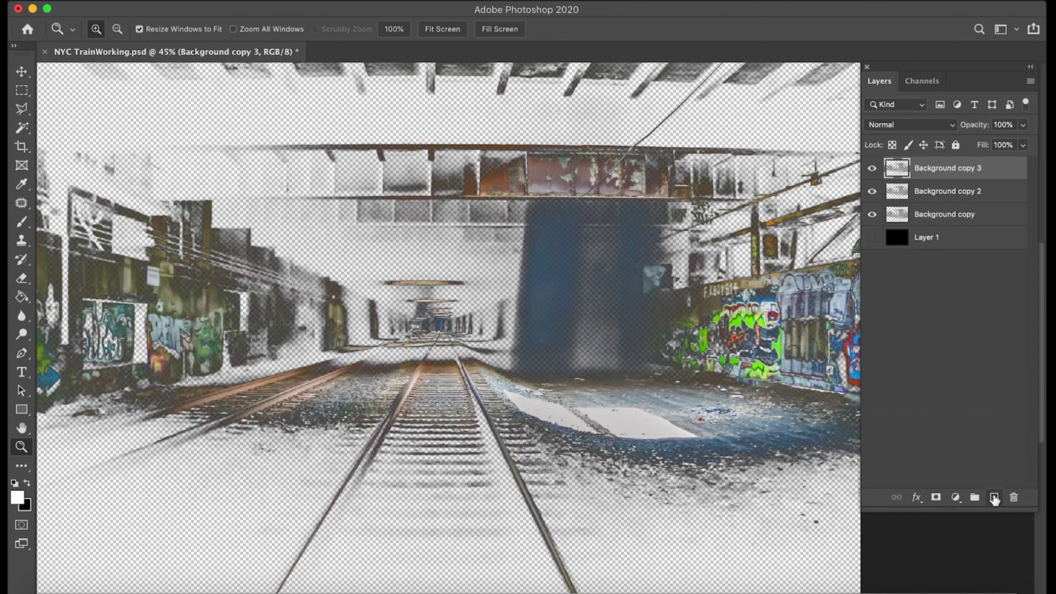
left_click_drag(898, 214, 993, 497)
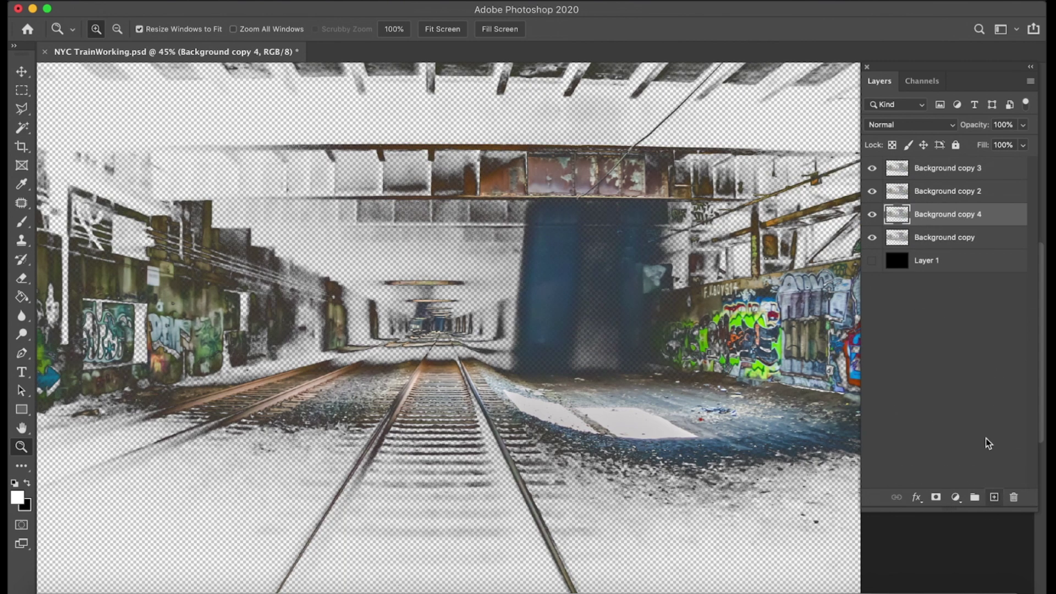
- Apply a Gaussian Blur with a radius of 3.0 pixels to the bottom Background copy layer
left_click(900, 240)
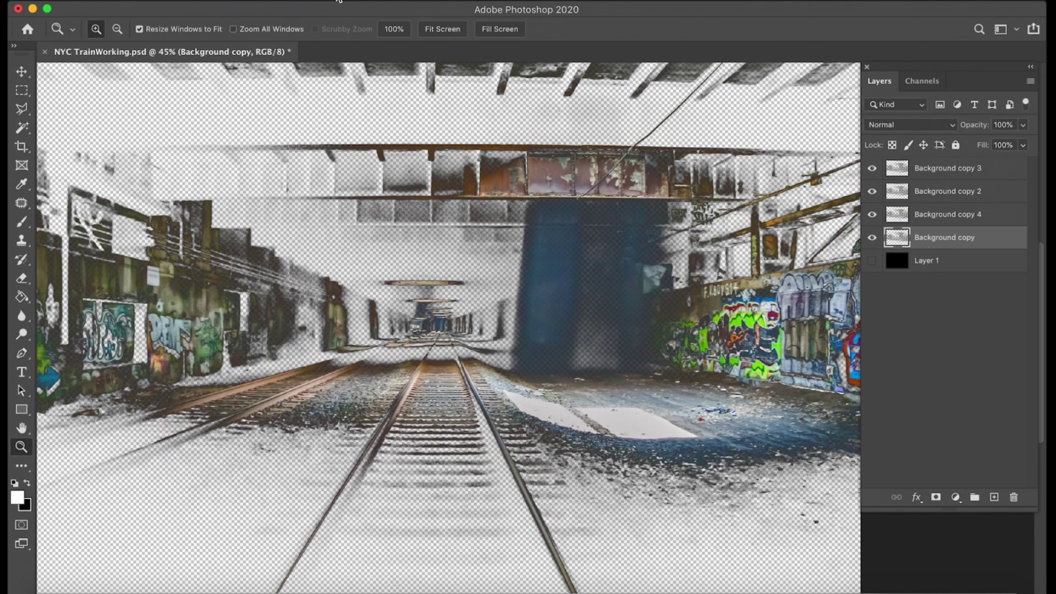
left_click(338, 2)
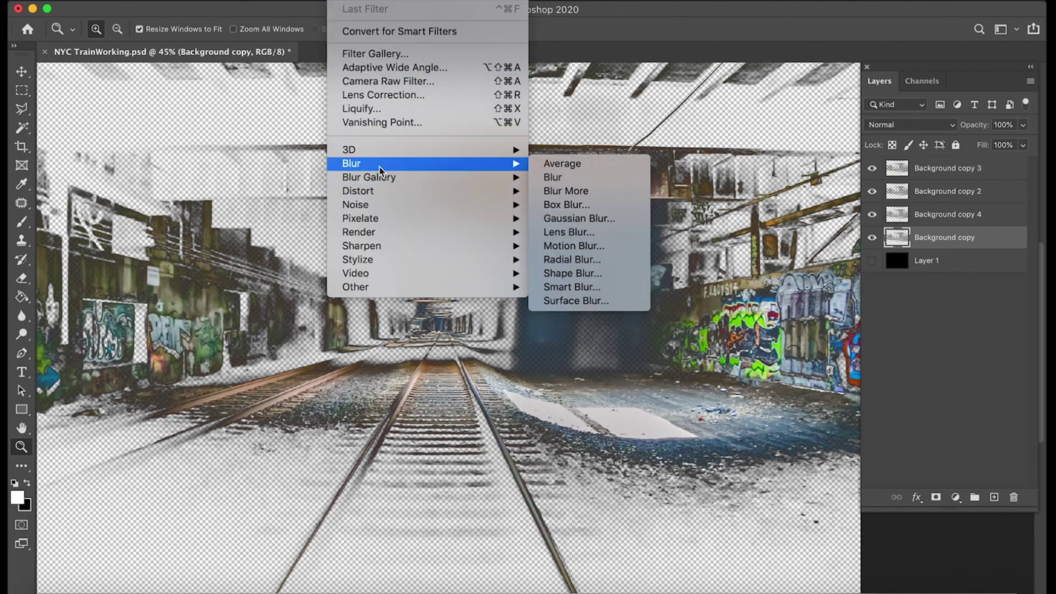
mouse_move(515, 164)
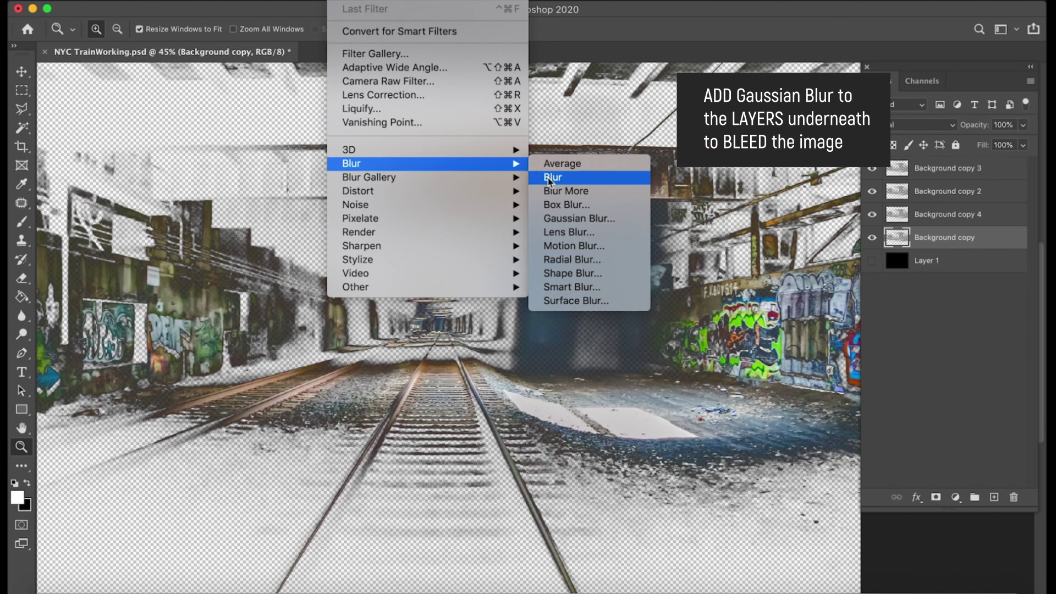
left_click(563, 219)
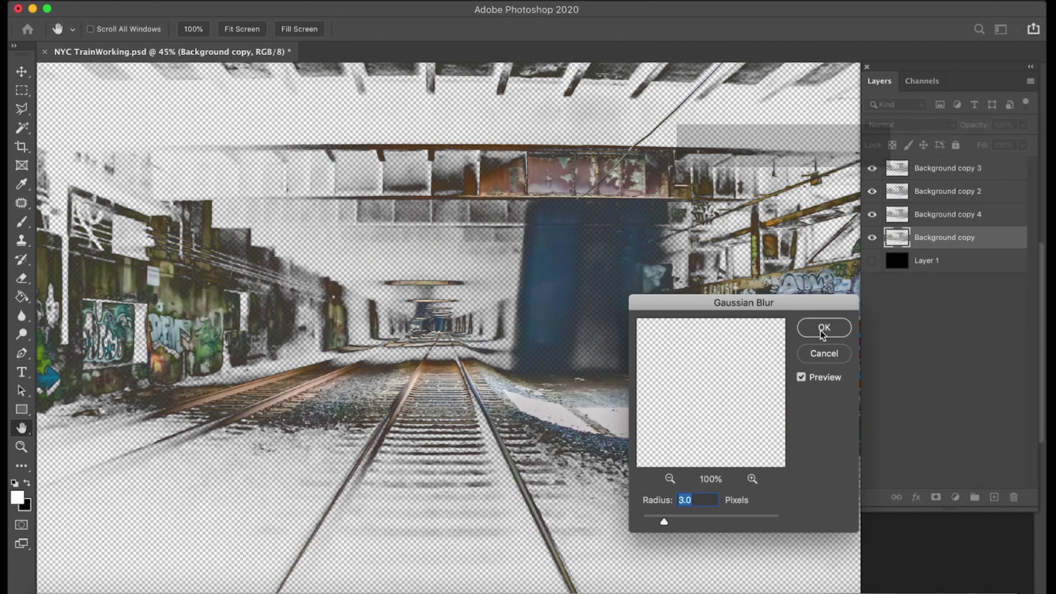
key("Return")
- Repeat the last Gaussian Blur on Background copy 4 and merge the visible layers into Background copy 2
left_click(902, 214)
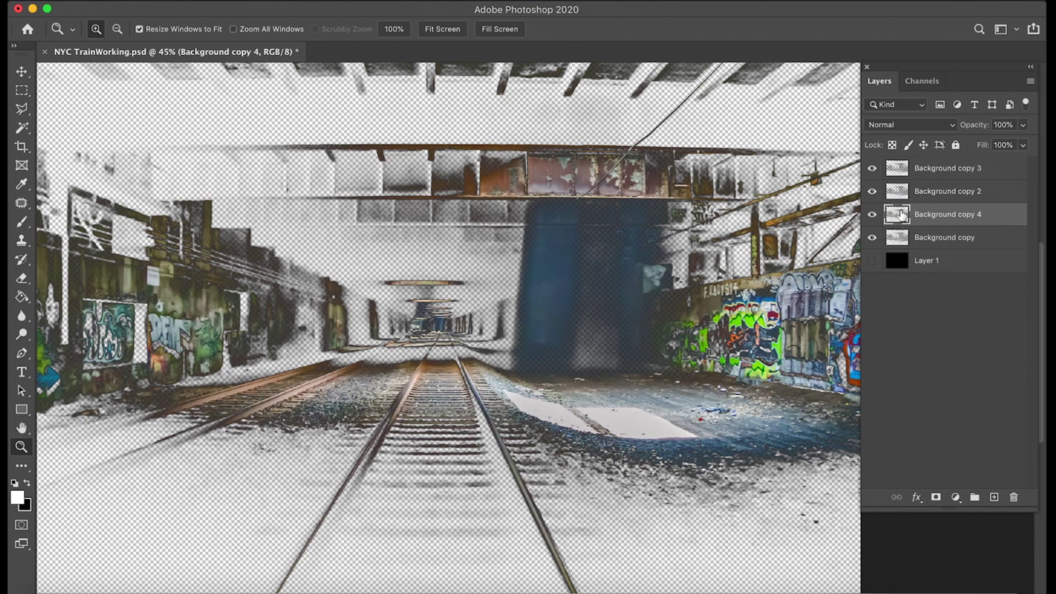
left_click(344, 2)
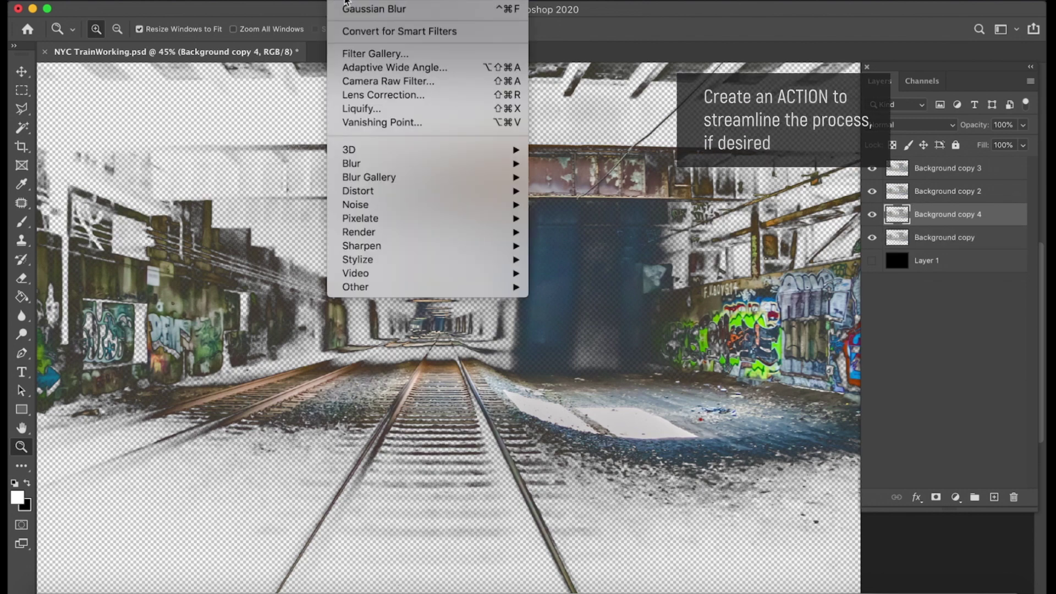
left_click(346, 9)
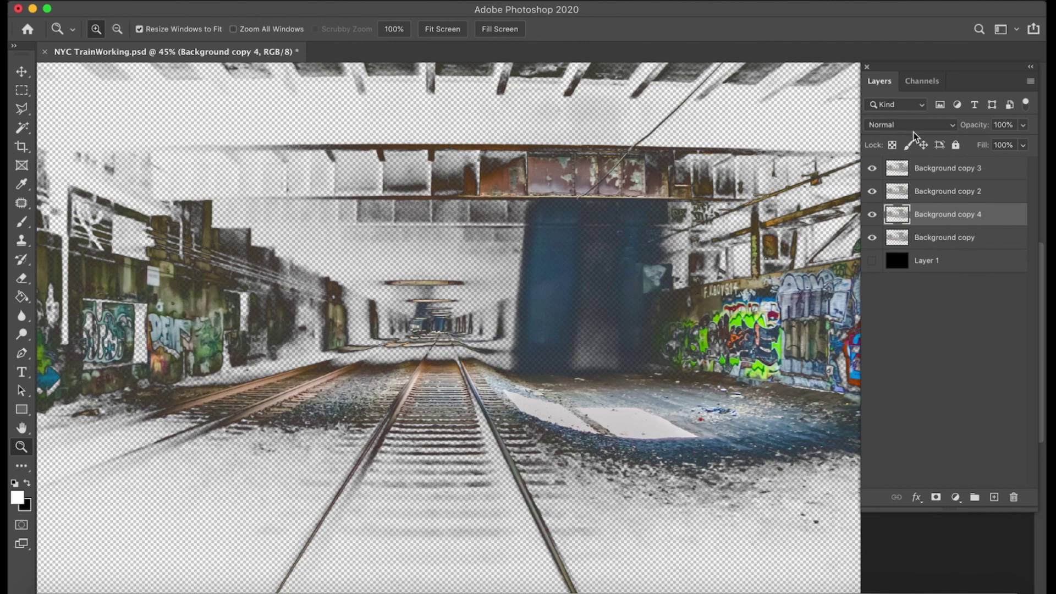
left_click(897, 192)
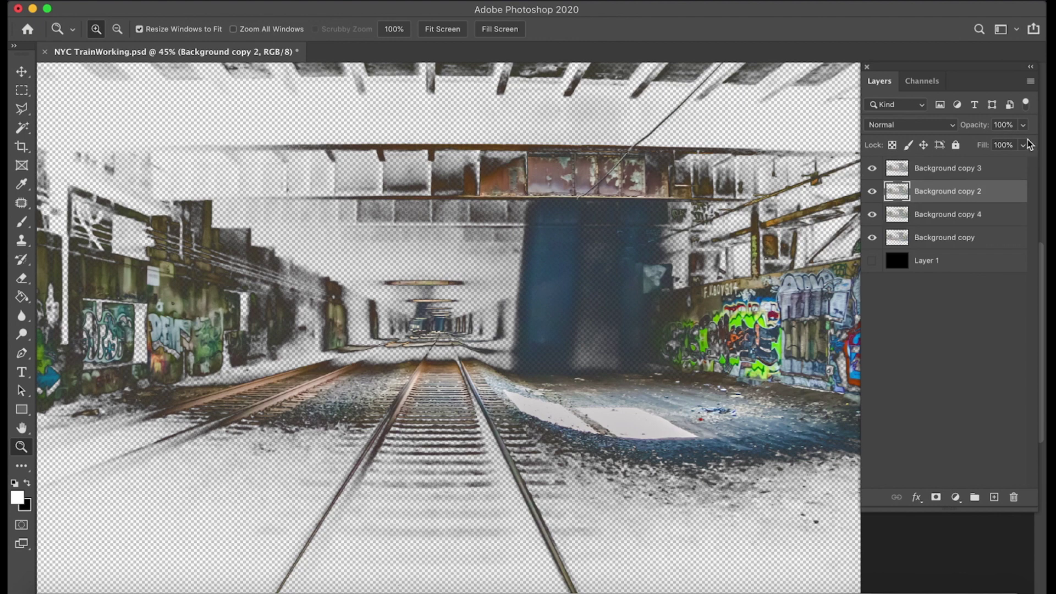
- Check the White and Tie channels' coverage one at a time over the merged image, ending with the RGB composite alone
left_click(923, 81)
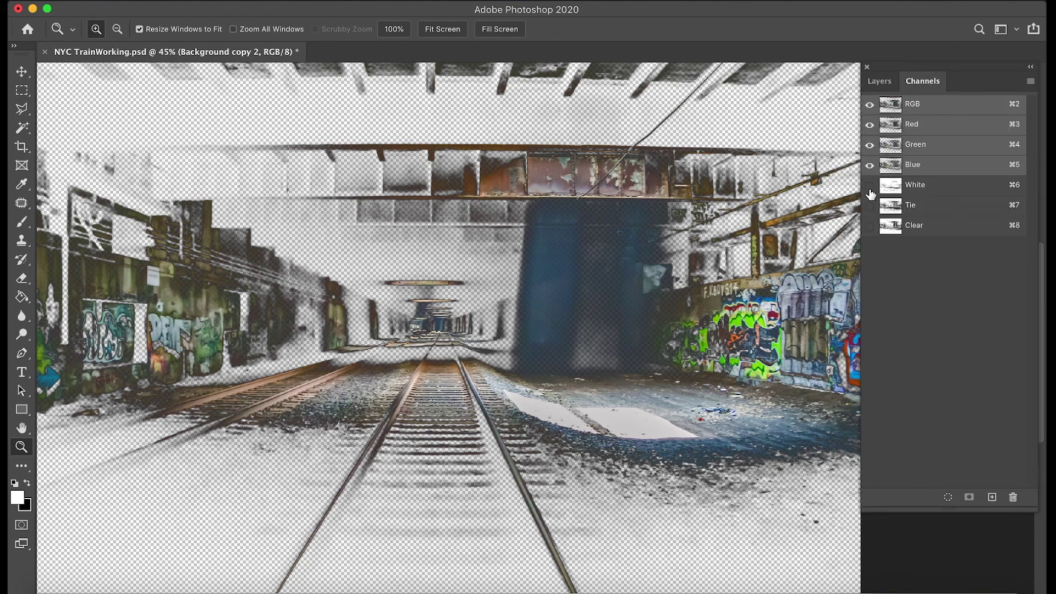
left_click(870, 185)
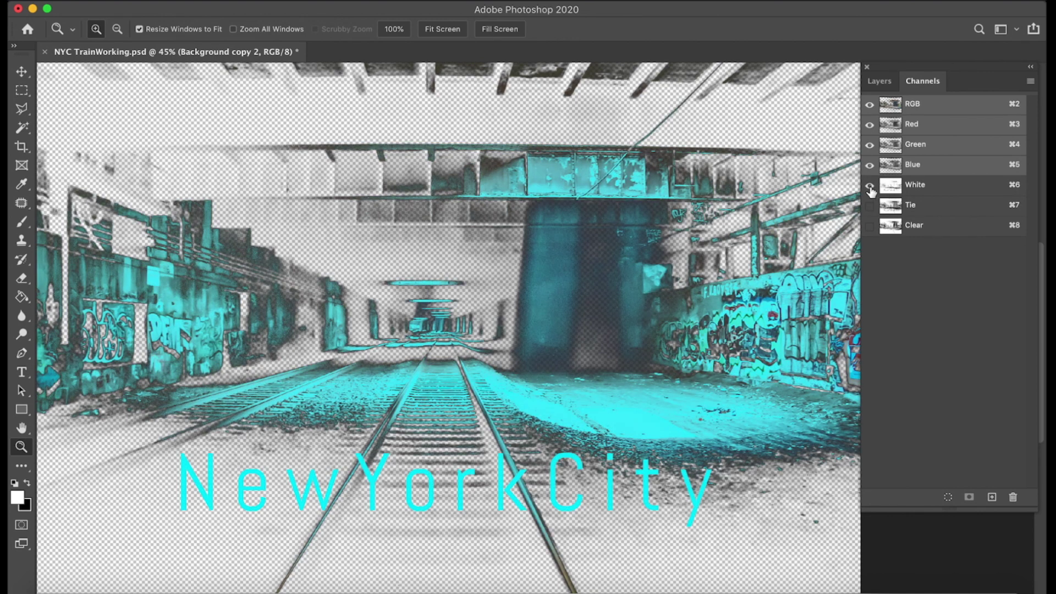
left_click(869, 186)
left_click(870, 205)
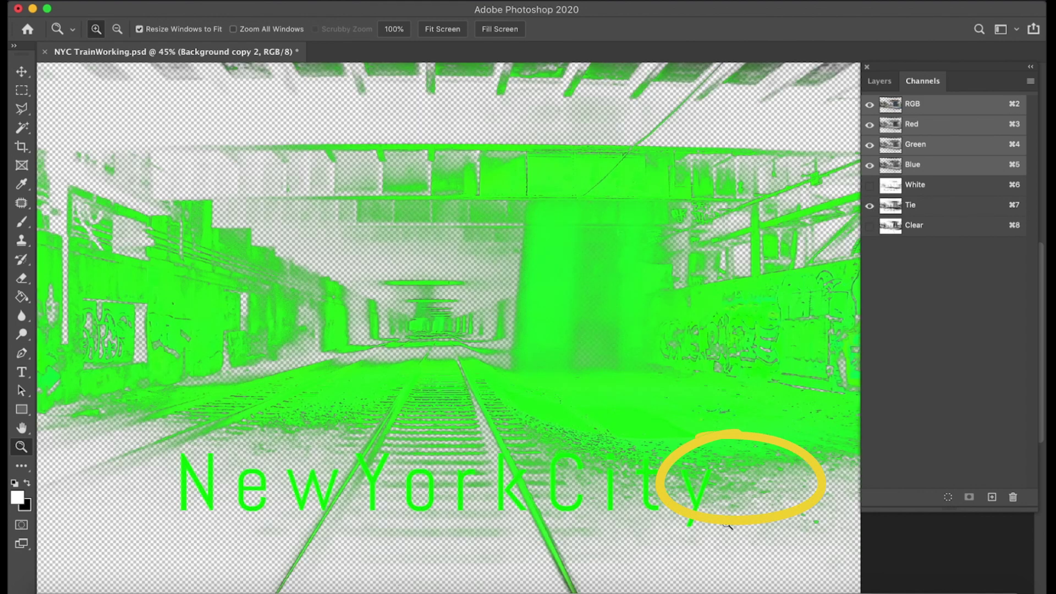
left_click(870, 206)
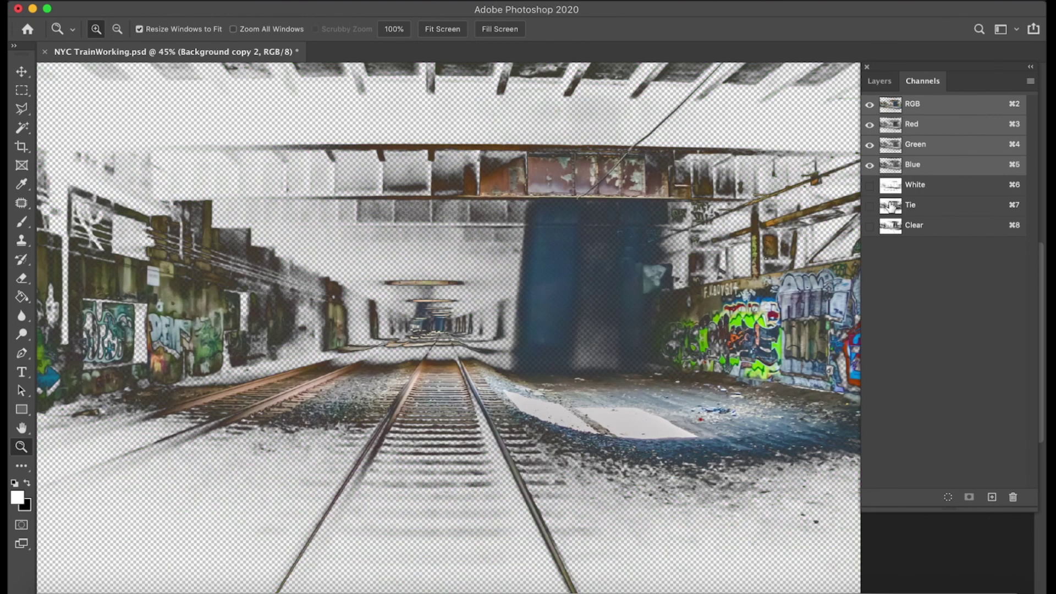
left_click(894, 192)
left_click(893, 108)
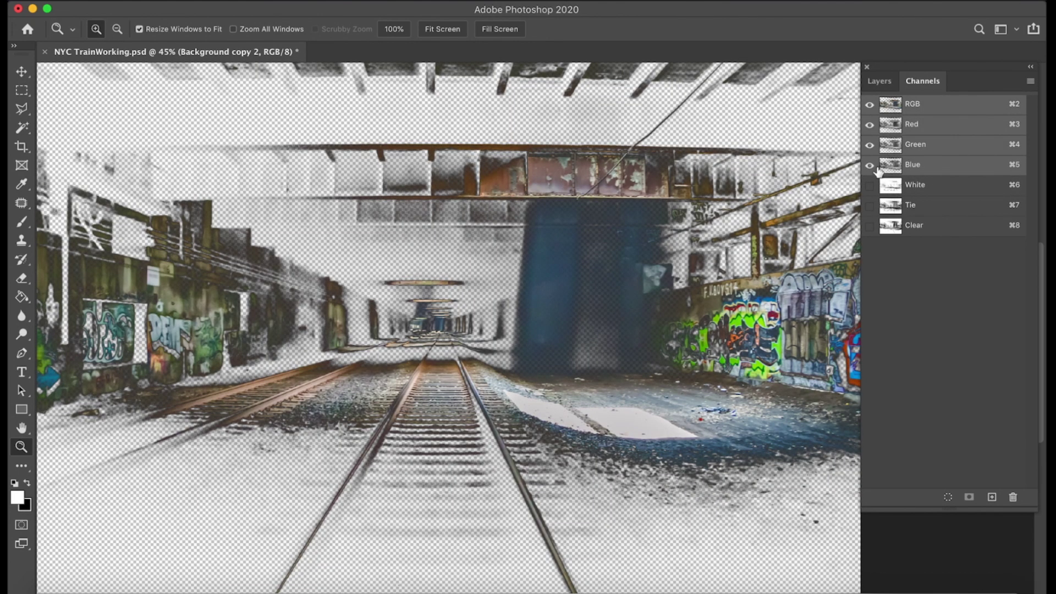
- Open the advanced Convert to Profile settings with CMYK Coated GRACoL 2006 (ISO 12647-2:2004) as the destination
left_click(186, 3)
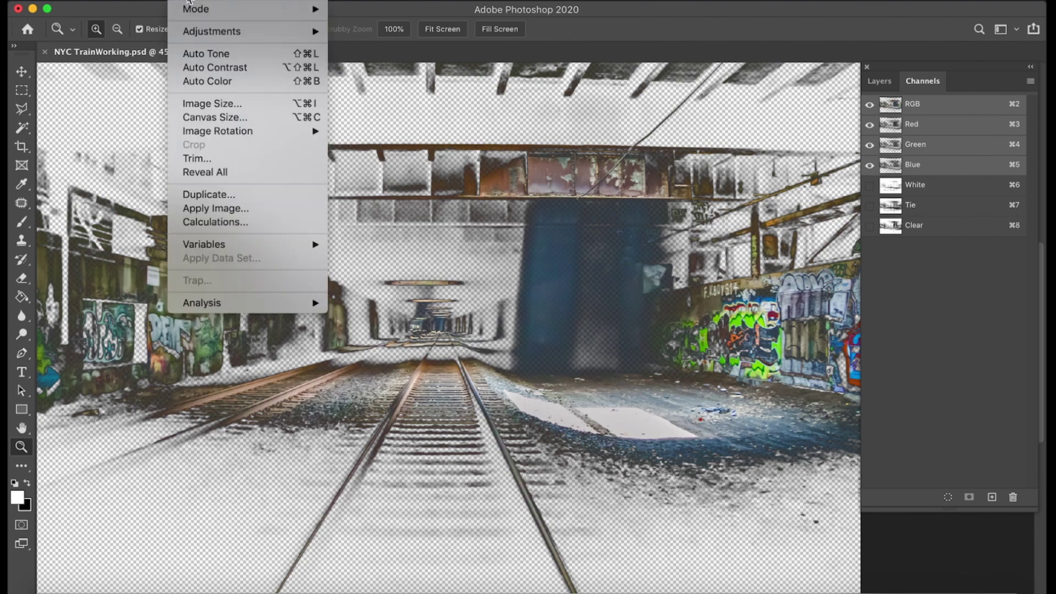
mouse_move(157, 1)
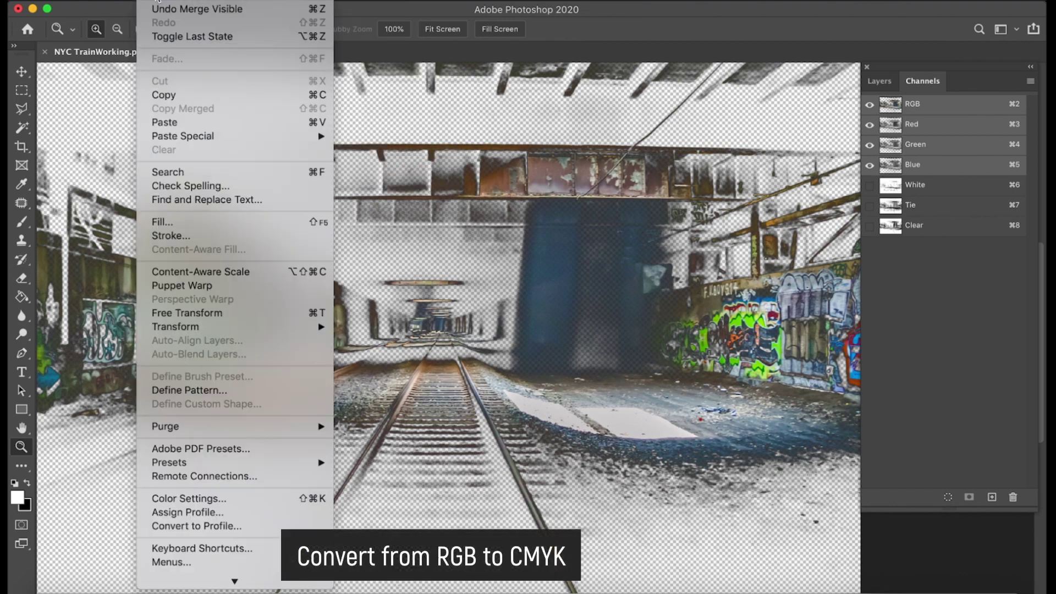
left_click(185, 527)
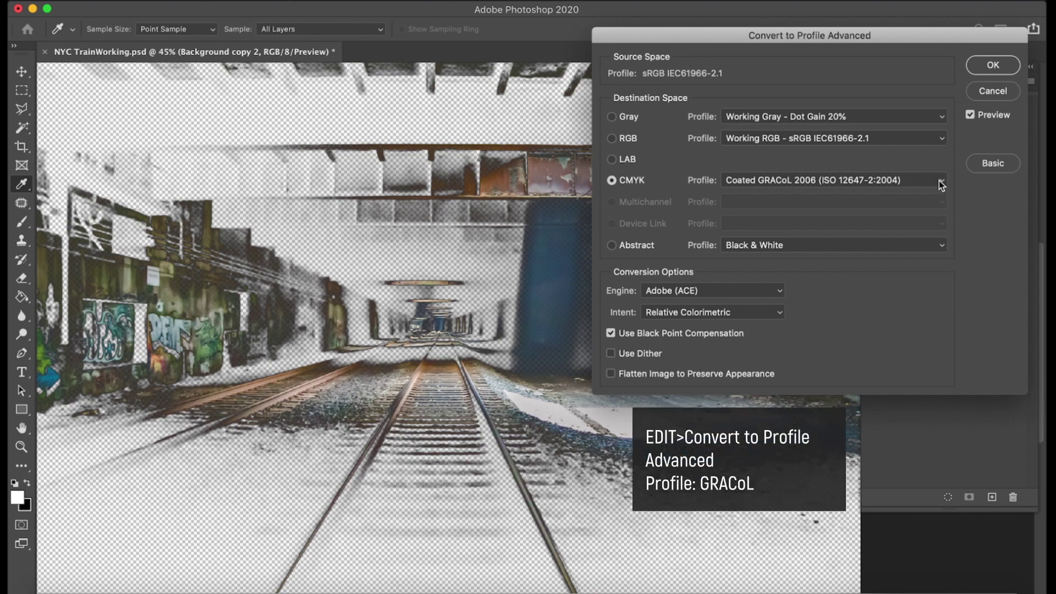
- Compare the Absolute Colorimetric and Relative Colorimetric intents in the conversion preview of the tracks and light patches
left_click(759, 312)
left_click(758, 324)
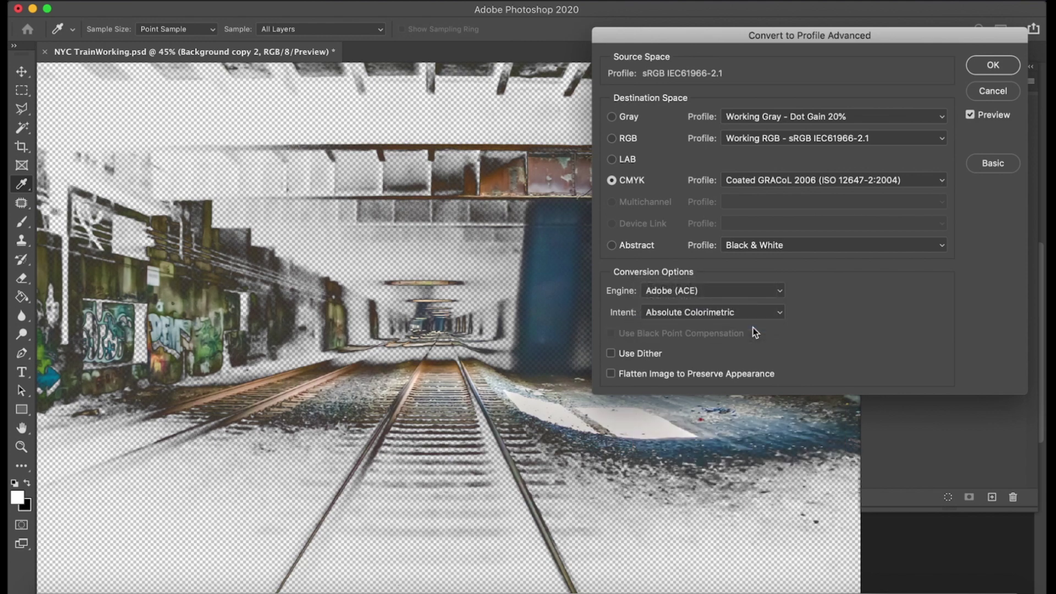
left_click(777, 312)
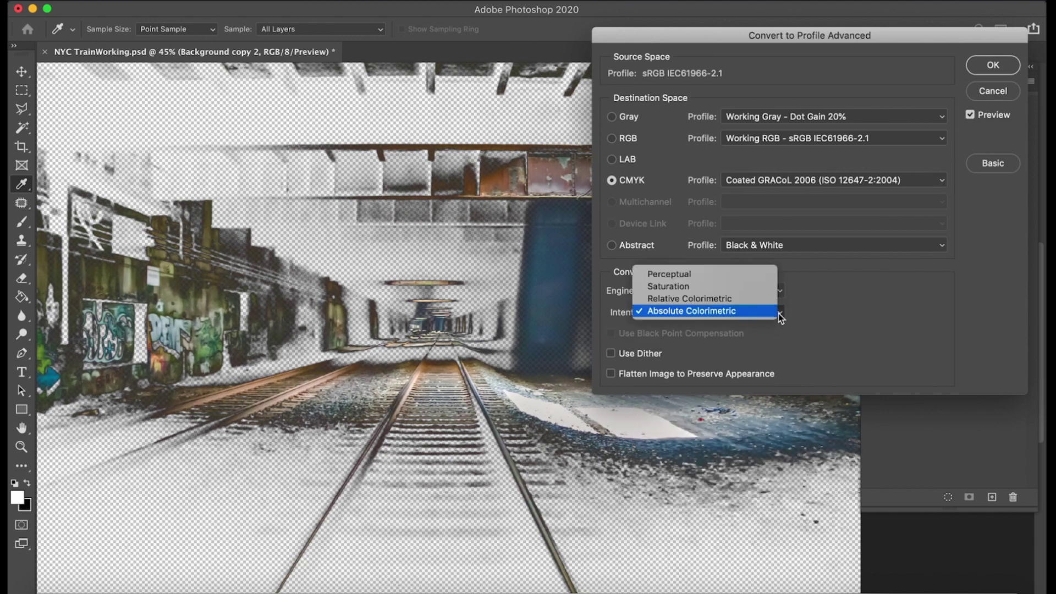
left_click(747, 301)
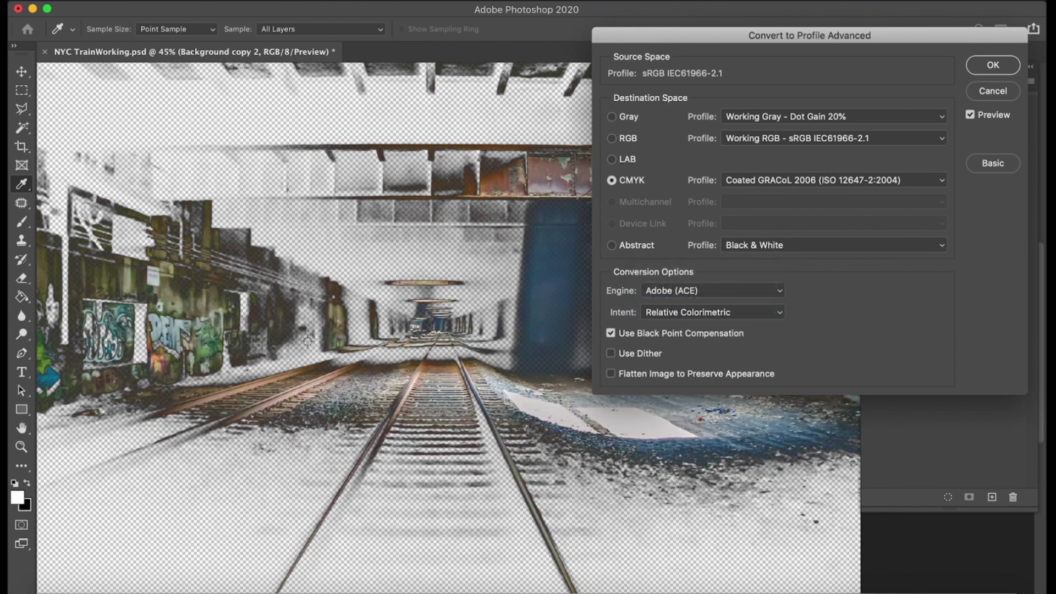
left_click(778, 314)
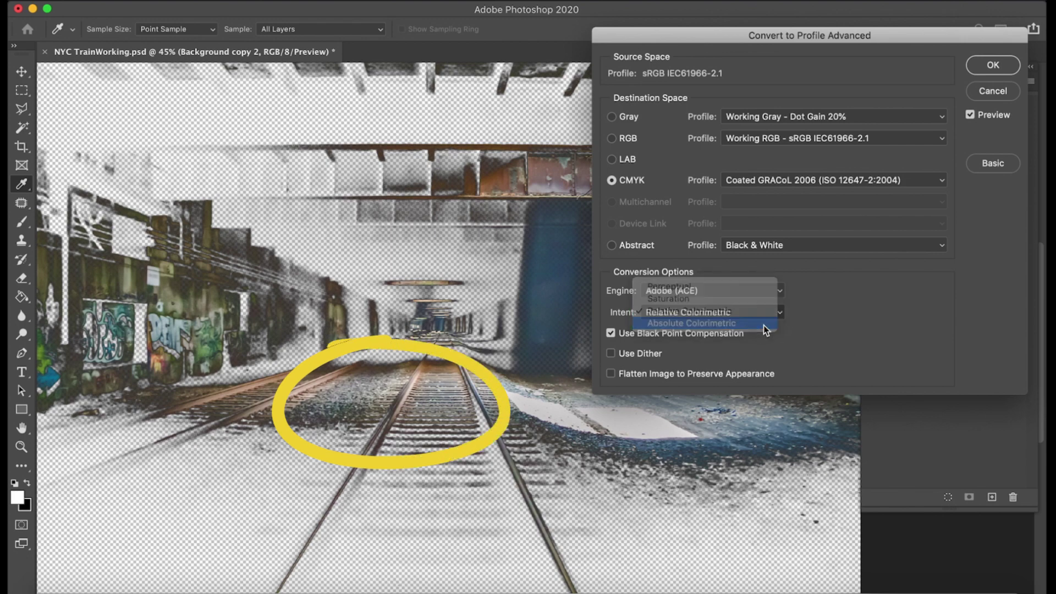
left_click(764, 324)
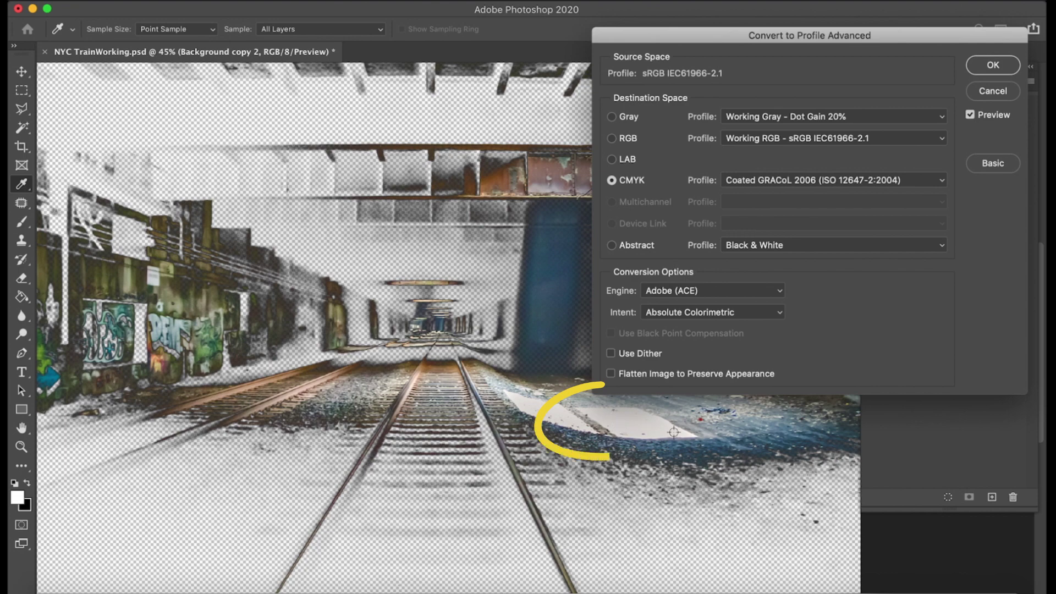
- Set the intent to Relative Colorimetric and convert the image to the CMYK profile
left_click(778, 314)
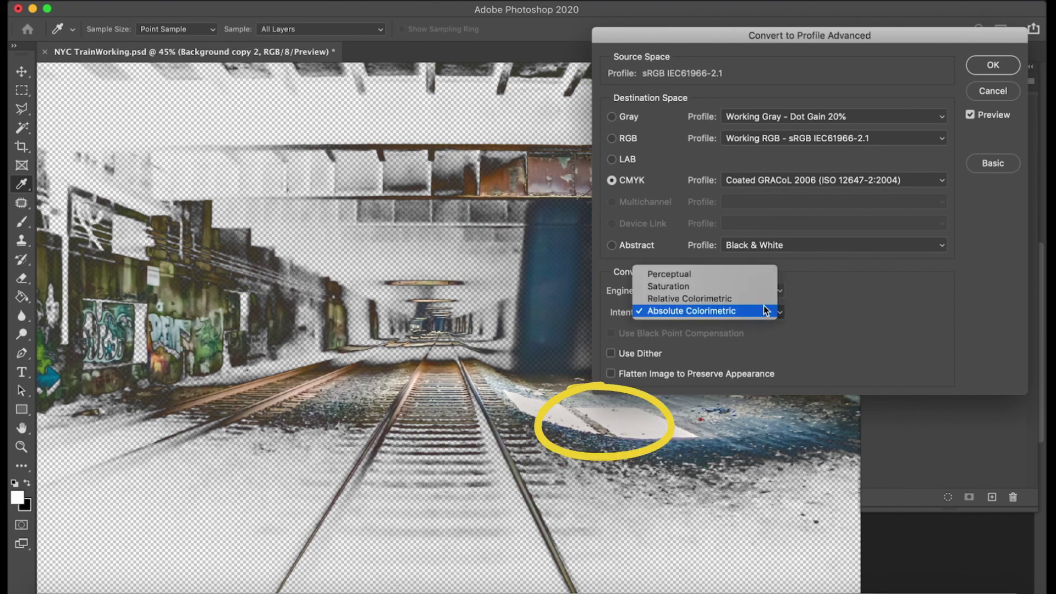
left_click(760, 298)
left_click(1009, 65)
- Overlay the Tie and White channels on the CMYK image and inspect the gravel area beside the lettering at 100% zoom
key("z")
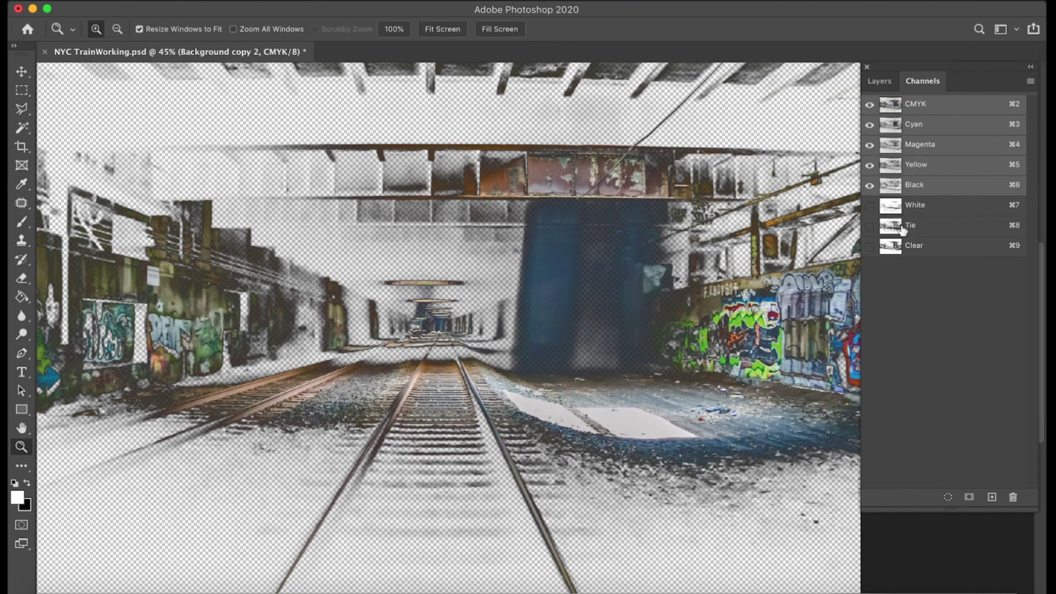
left_click_drag(870, 225, 870, 205)
left_click(807, 491)
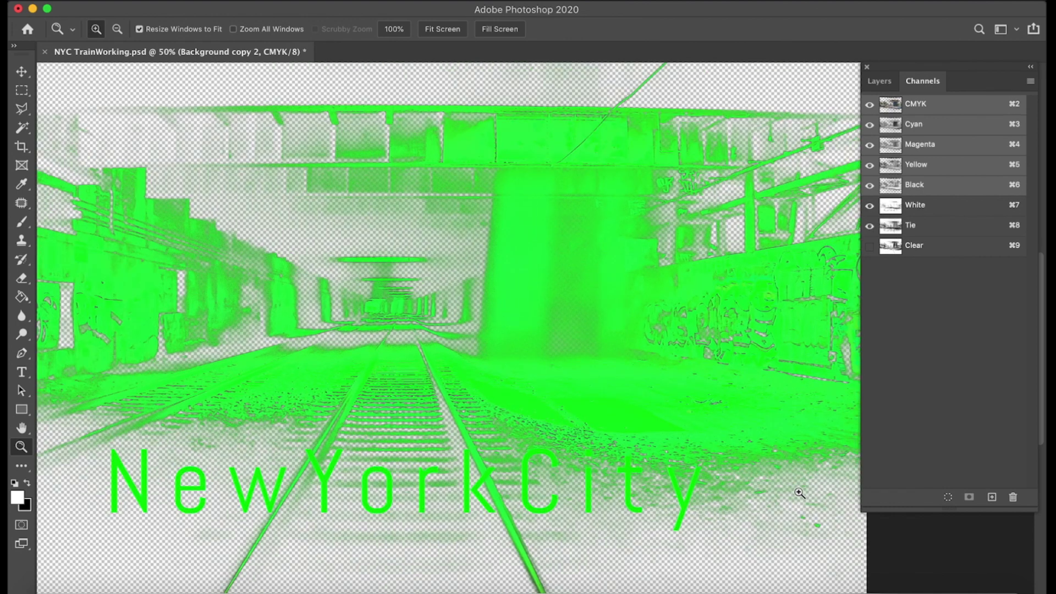
left_click(800, 493)
left_click(800, 491)
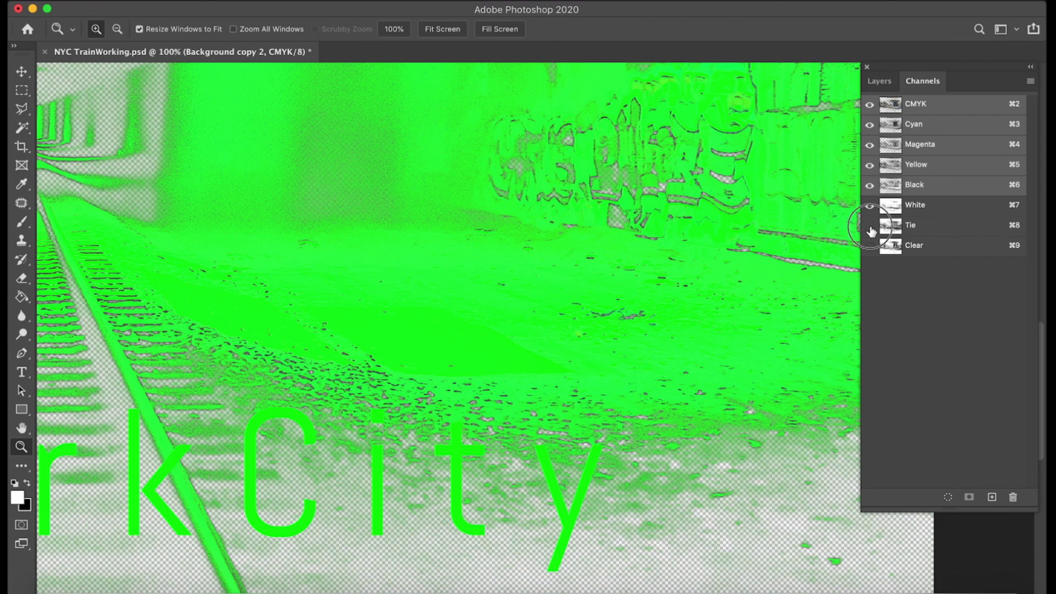
- Set the Tie channel's white input to 248 in Levels and overlay it on the CMYK image
left_click(892, 227)
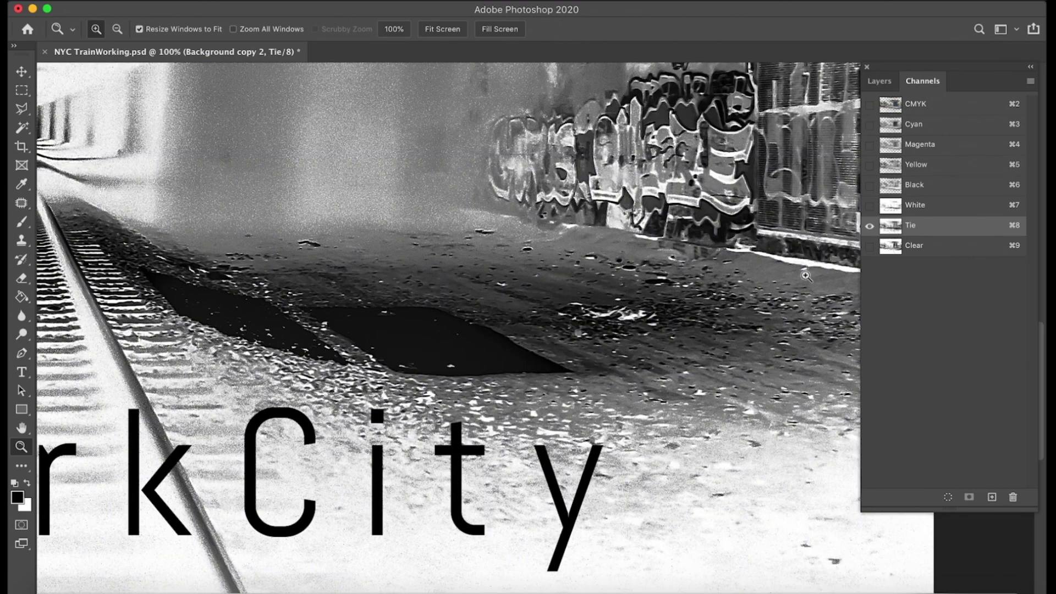
key("super+l")
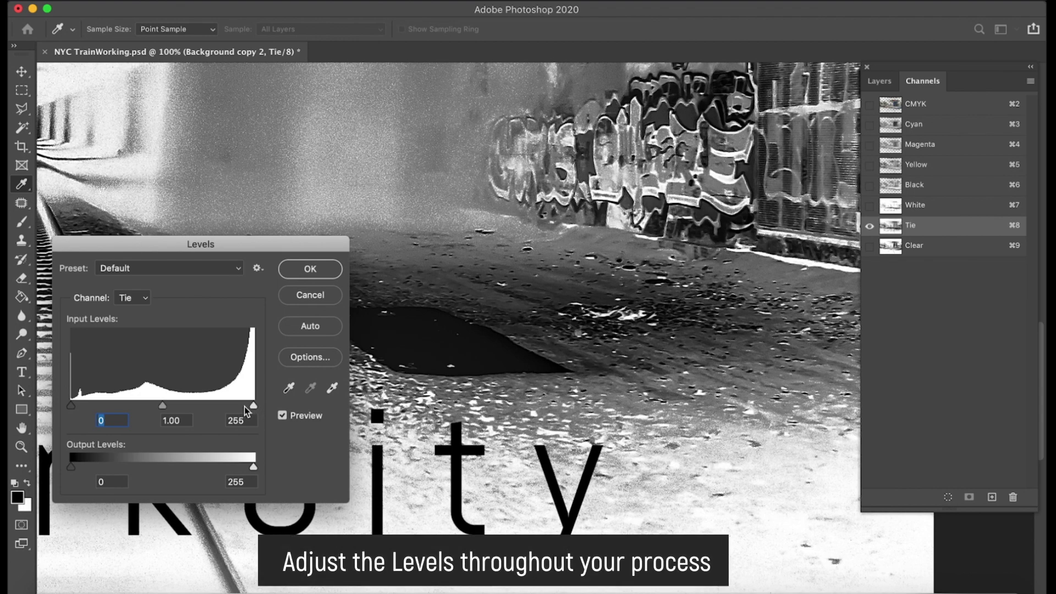
left_click_drag(249, 405, 249, 406)
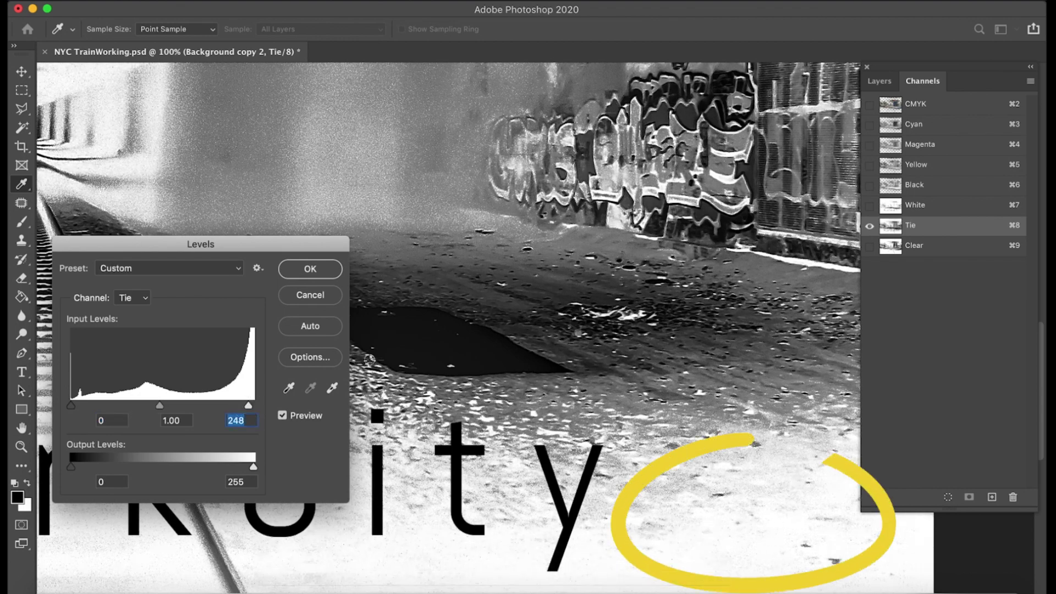
left_click(318, 267)
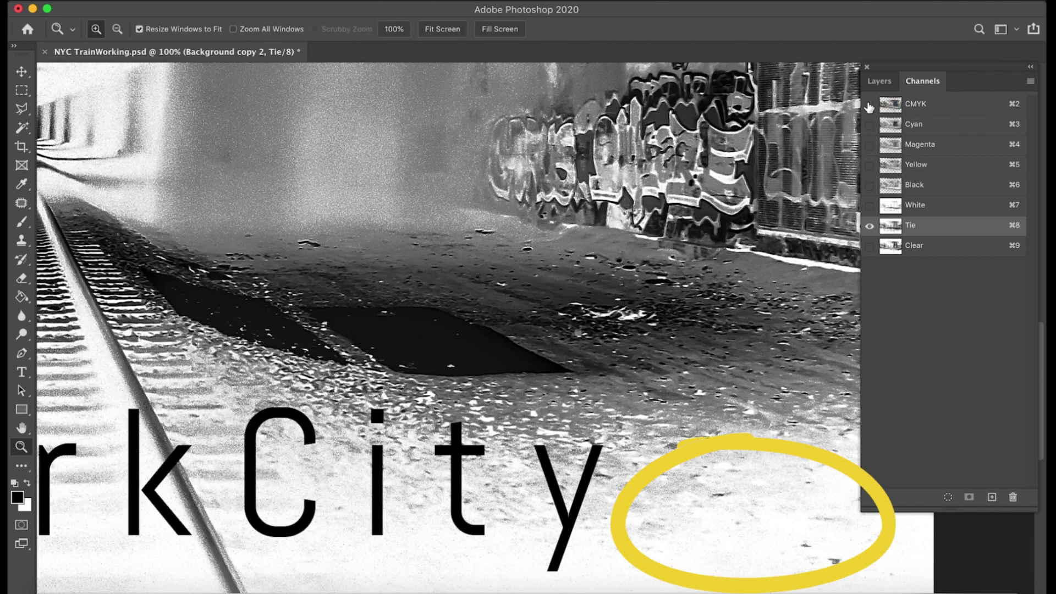
key("x")
left_click(869, 105)
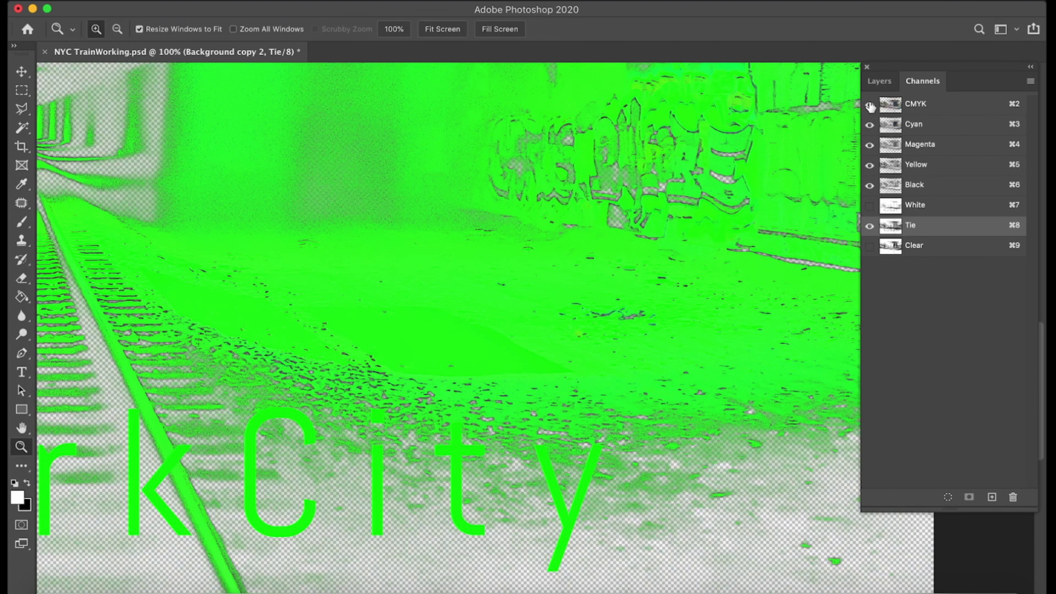
- Overlay the White and Clear channels with Tie on the CMYK image, then return to the CMYK composite alone
left_click(870, 205)
left_click(870, 246)
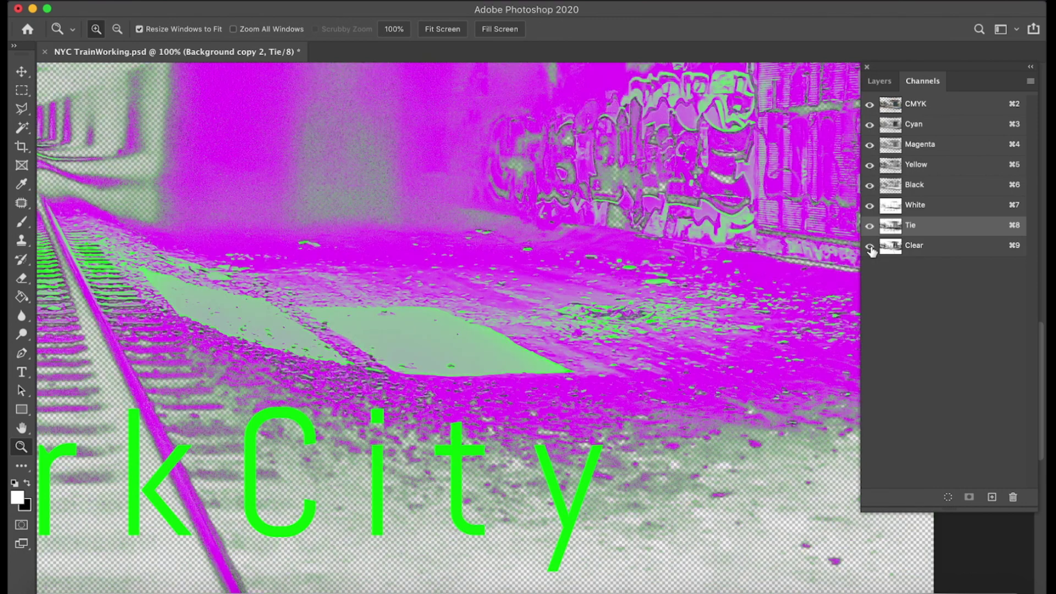
left_click_drag(869, 205, 870, 246)
left_click(893, 106)
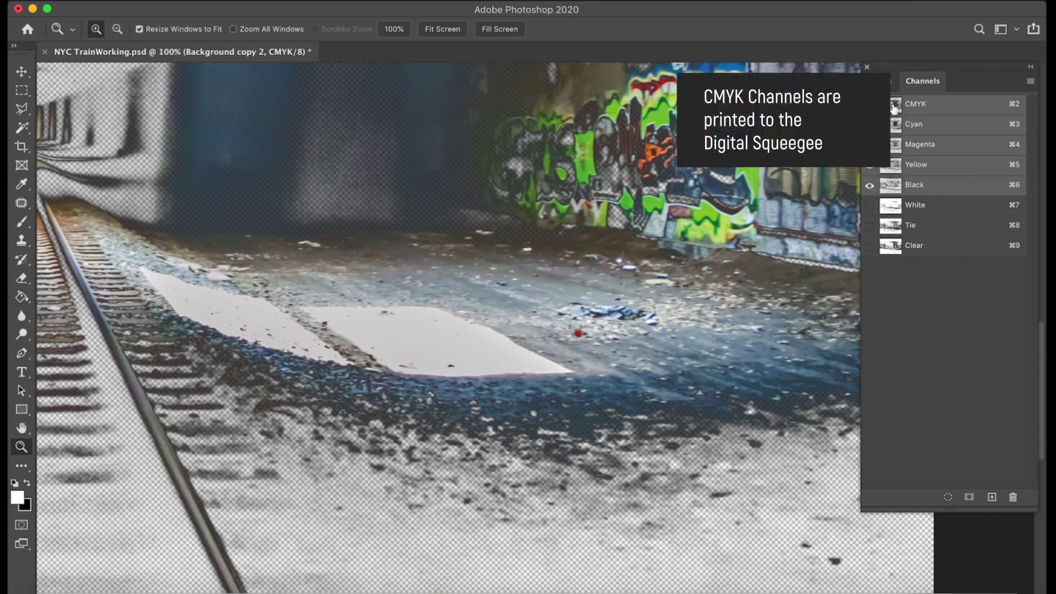
- View the White, Tie and Clear spot channels together without the CMYK channels, then return to the CMYK composite
double_click(891, 207)
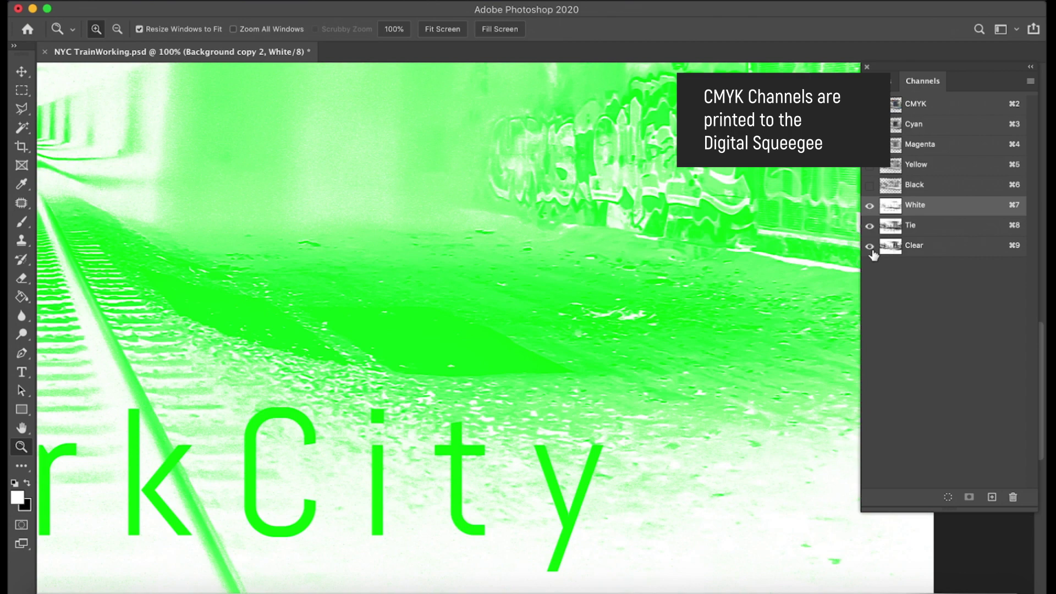
left_click(869, 245)
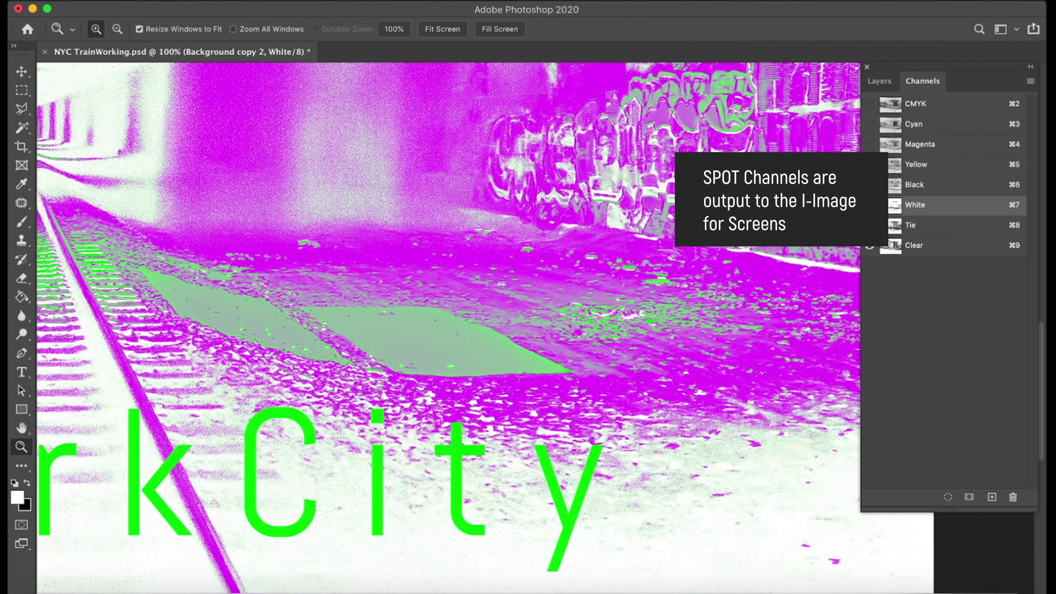
left_click(897, 106)
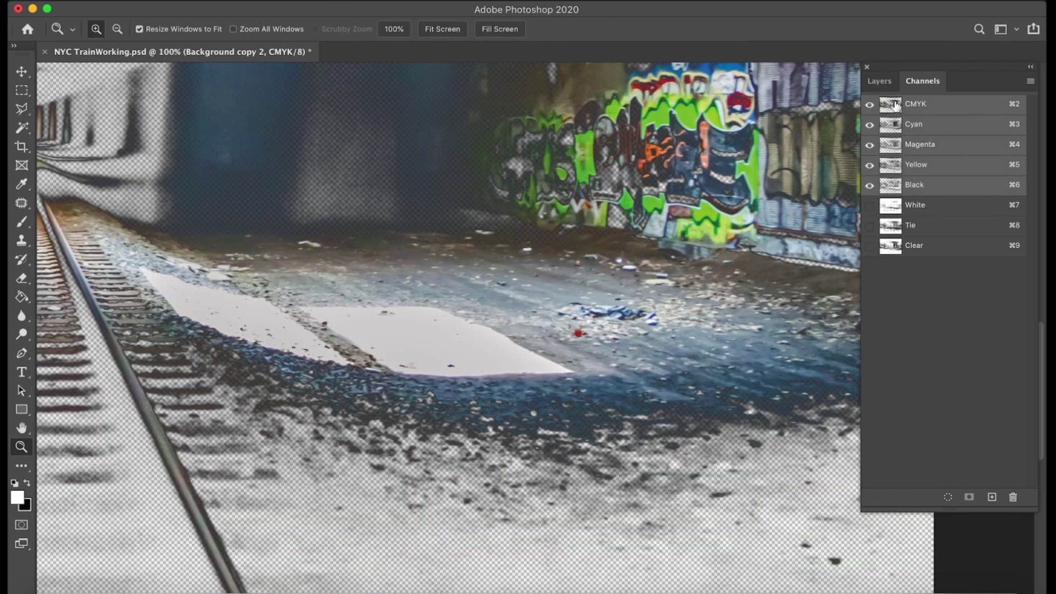
- Check the White and Tie channels as overlays on the CMYK composite
left_click(869, 205)
left_click(869, 205)
left_click(869, 225)
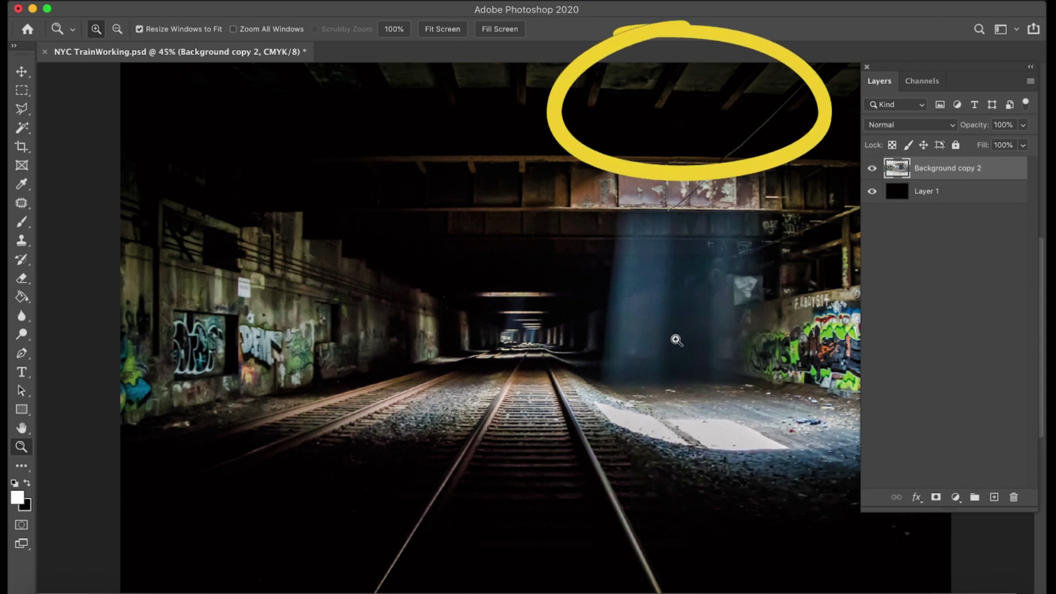
- Hide the black Layer 1 to inspect the transparent artwork, then show the layer again
left_click(872, 192)
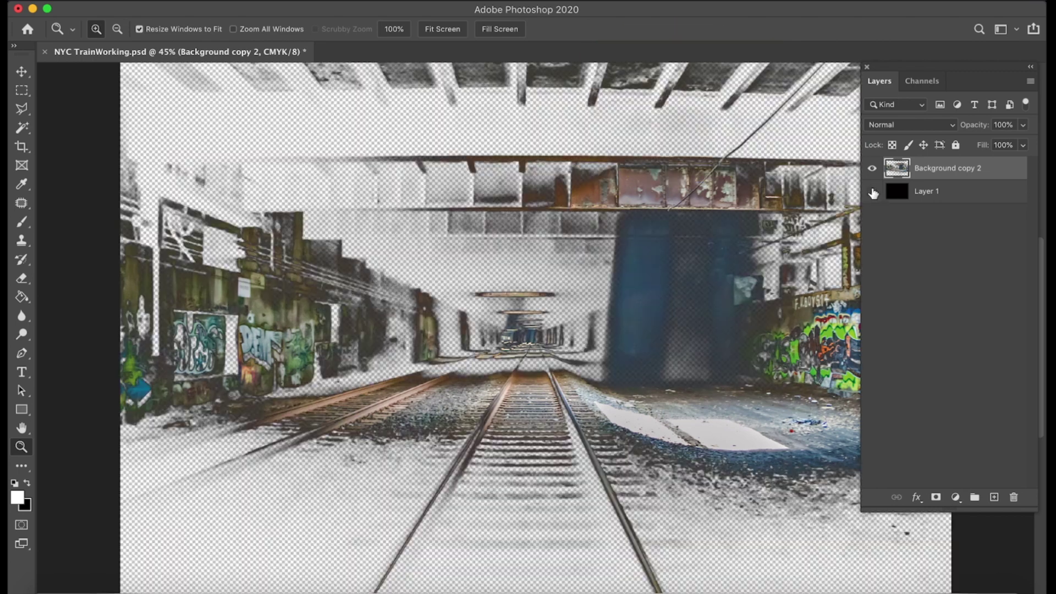
left_click(873, 191)
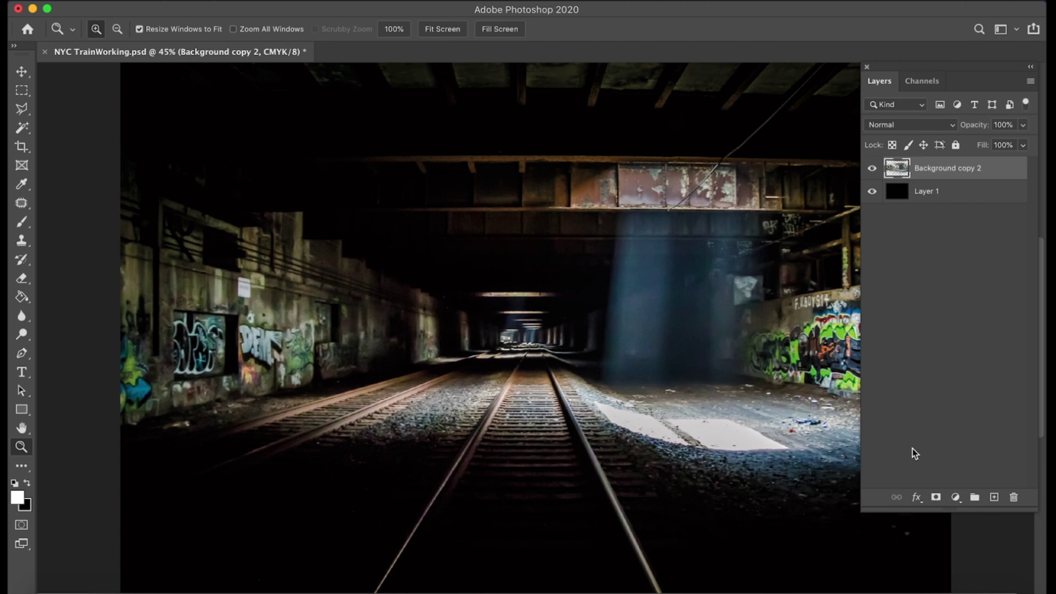
- Add a Gradient Map adjustment layer above the Background copy 2 layer
left_click(957, 498)
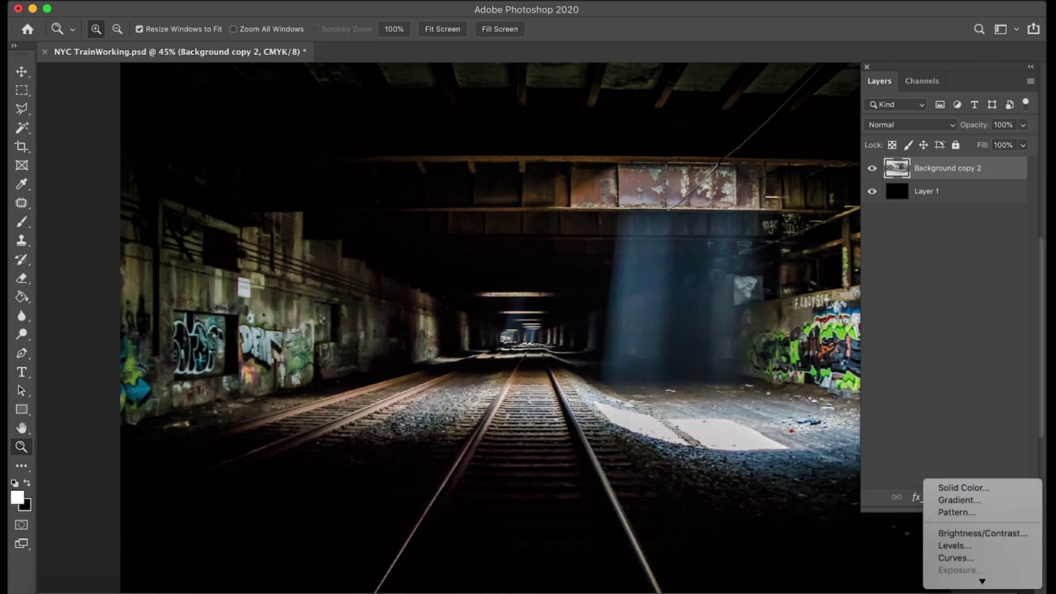
scroll(979, 574, "down", 3)
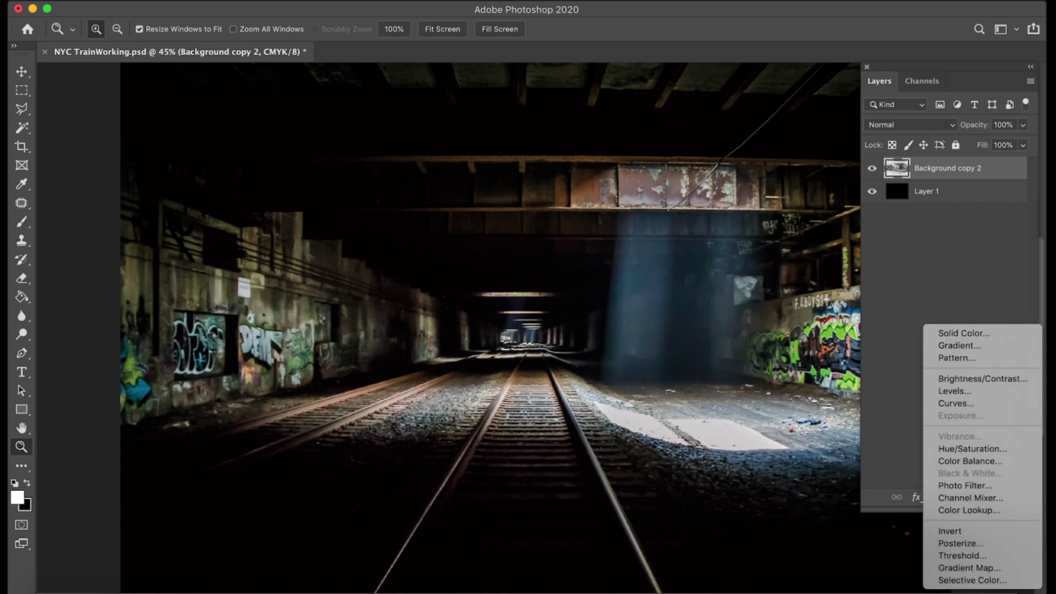
left_click(977, 569)
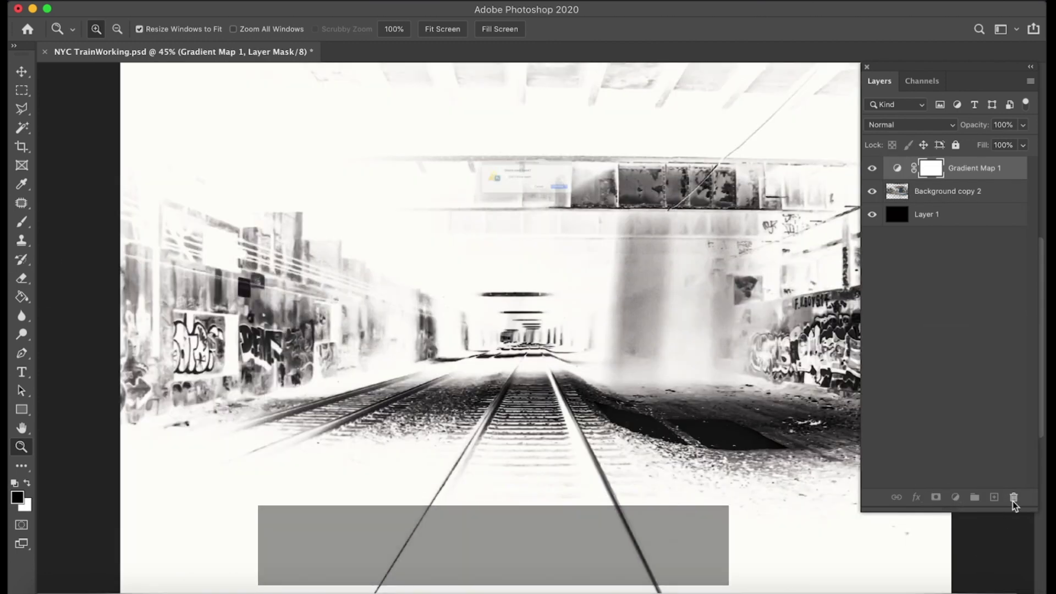
- Start deleting the layer mask of the Gradient Map 1 adjustment layer
left_click(1013, 497)
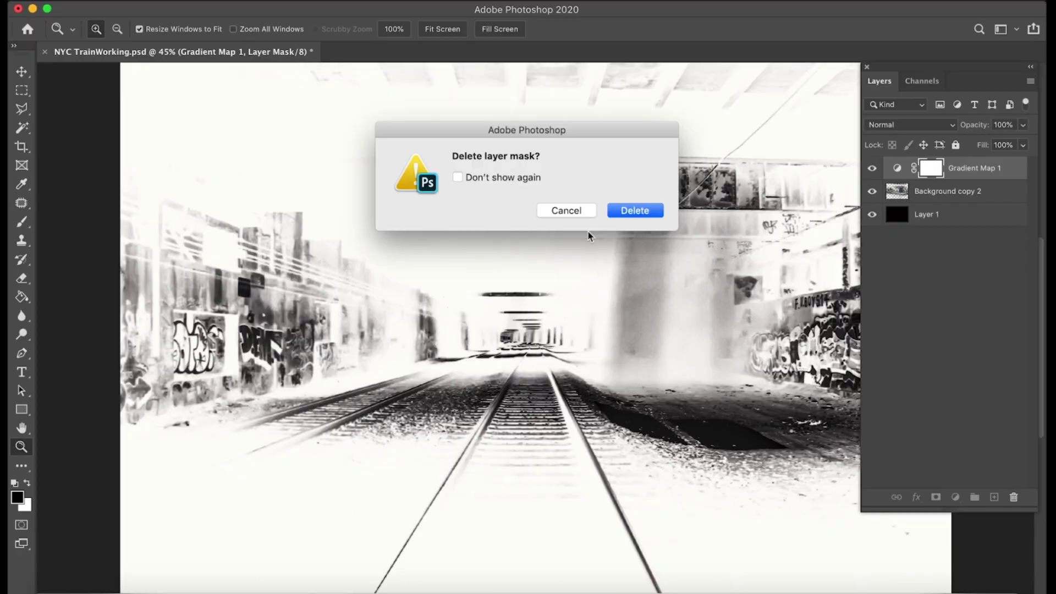